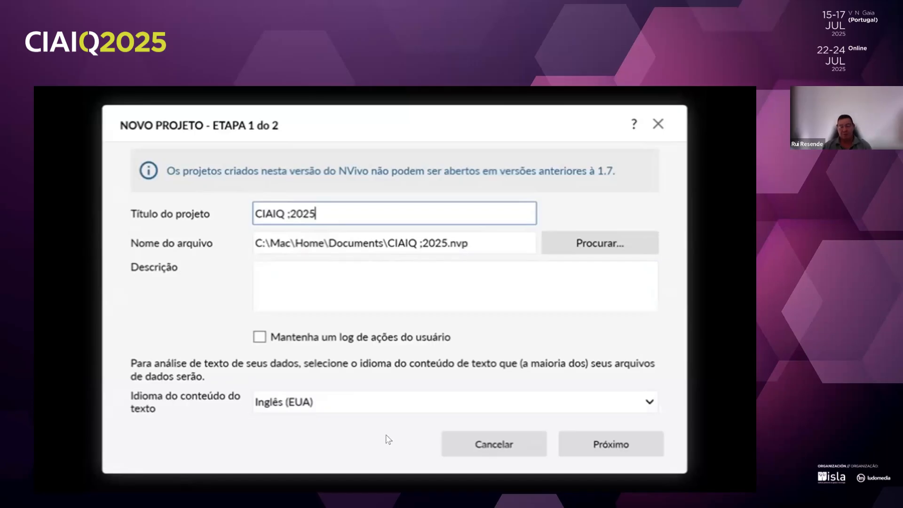
- Set the new project's text content language to Português and continue to the second setup stage
{"action": "left_click", "coordinate": [639, 398]}
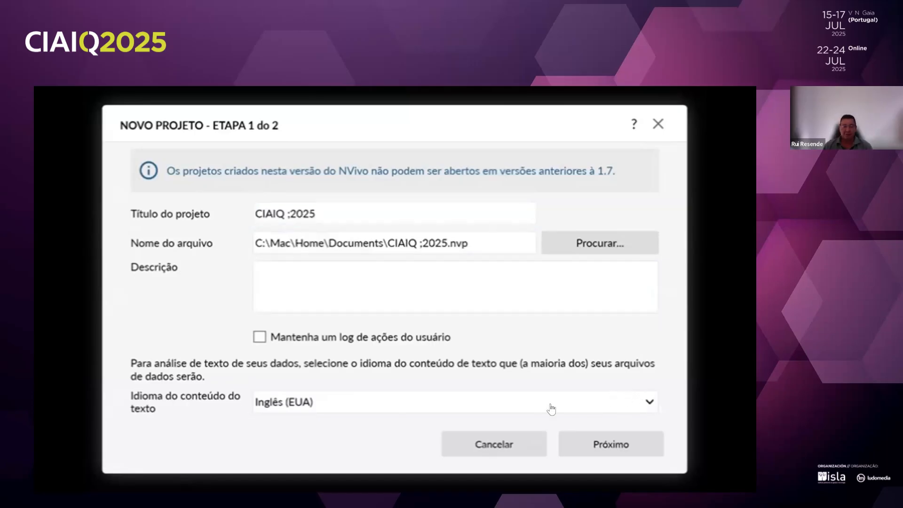
{"action": "left_click", "coordinate": [508, 491]}
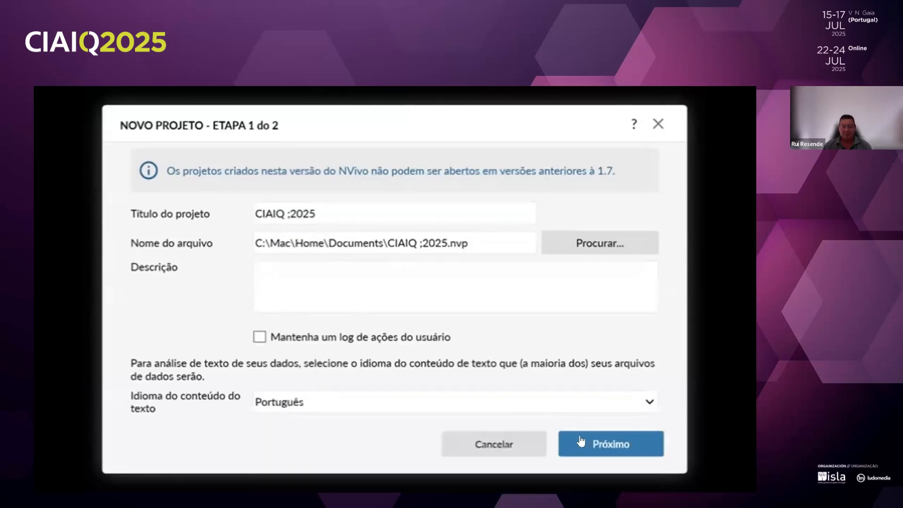
{"action": "left_click", "coordinate": [582, 441]}
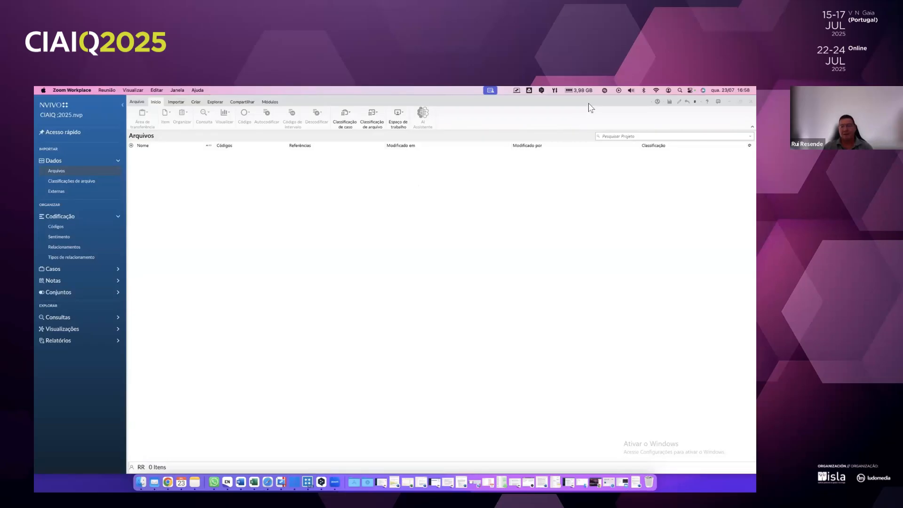
- Take the project window out of full screen, reposition it on the desktop and collapse the Dados group
{"action": "left_click_drag", "start_coordinate": [589, 104], "coordinate": [736, 104]}
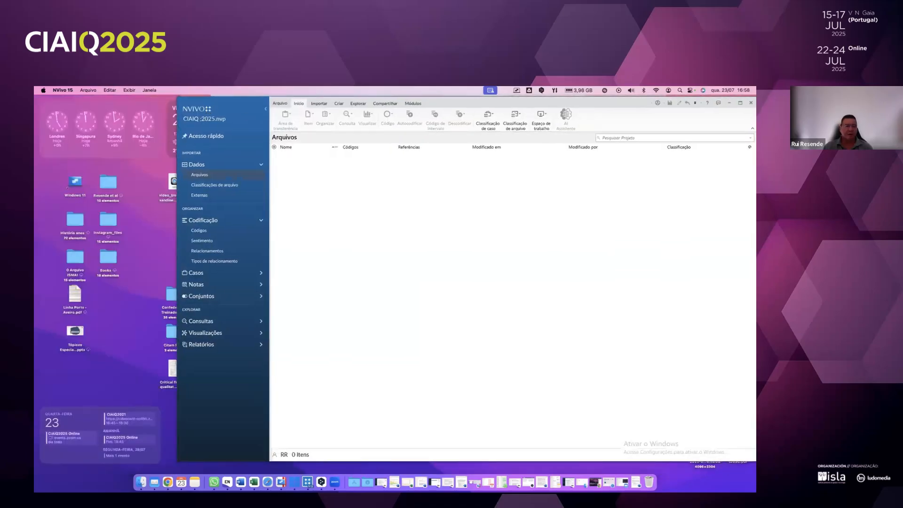
{"action": "left_click_drag", "start_coordinate": [209, 103], "coordinate": [84, 109]}
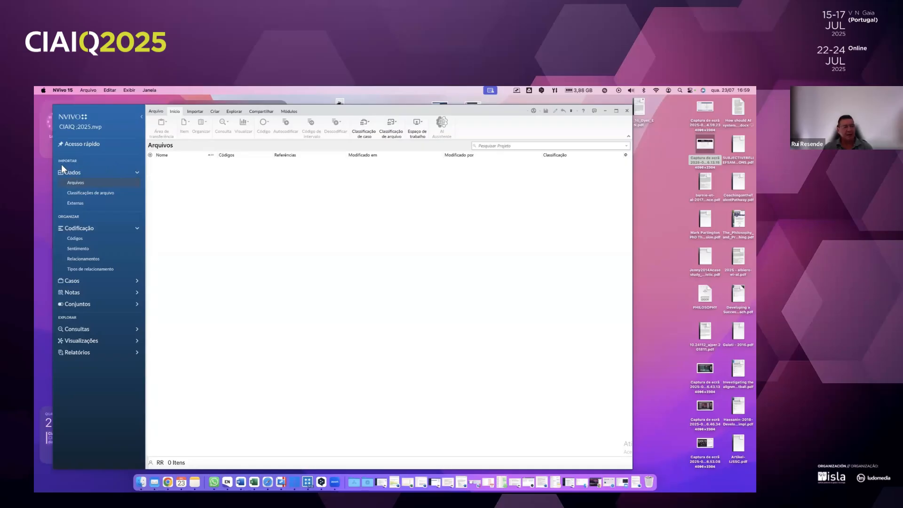
{"action": "left_click", "coordinate": [137, 173]}
{"action": "left_click", "coordinate": [138, 173]}
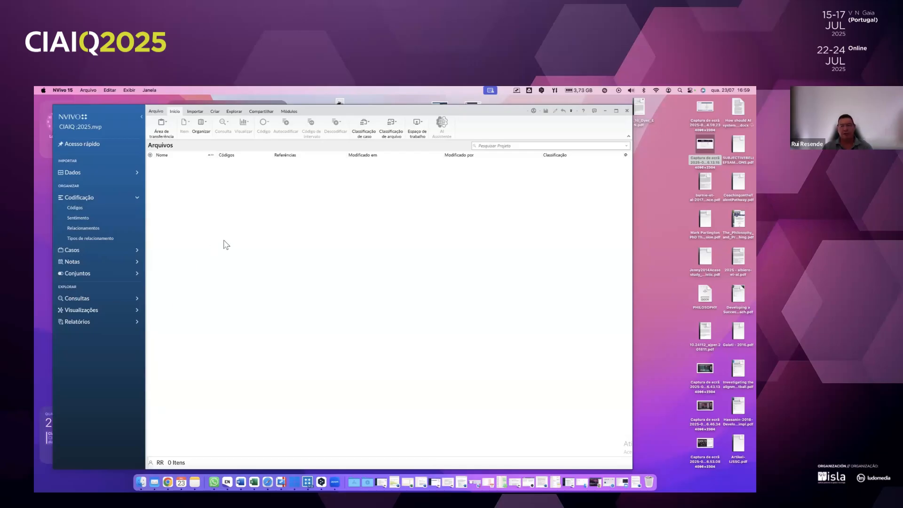
{"action": "left_click_drag", "start_coordinate": [134, 106], "coordinate": [128, 109]}
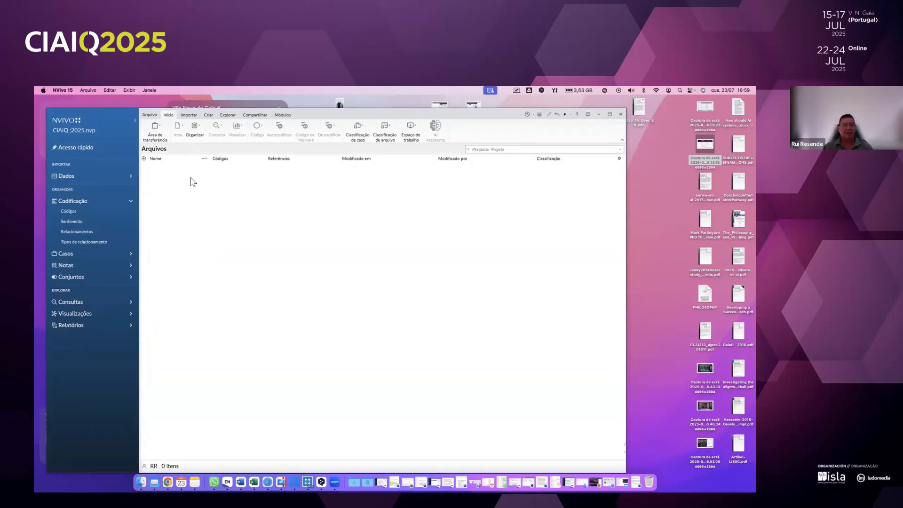
- Look over the commands for importing, creating and exploring data, and collapse the Codificação group
{"action": "left_click", "coordinate": [193, 115]}
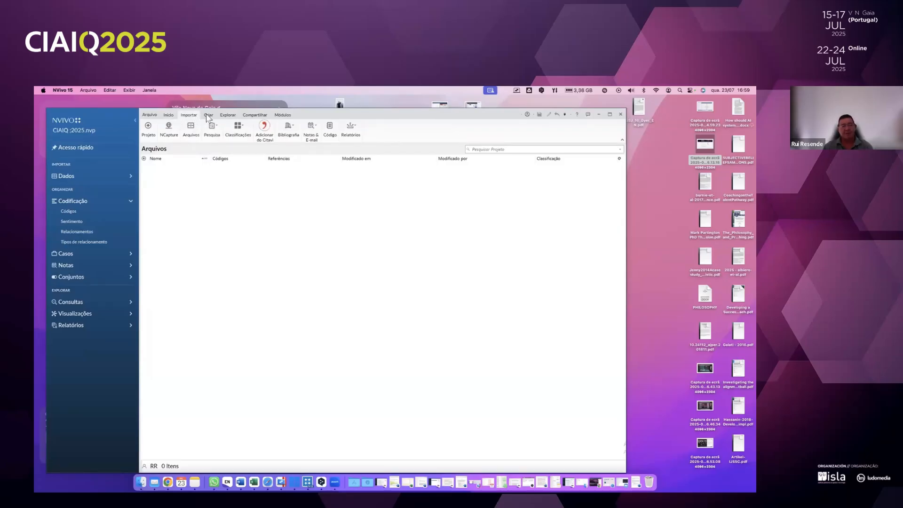
{"action": "left_click", "coordinate": [213, 115]}
{"action": "left_click", "coordinate": [222, 115]}
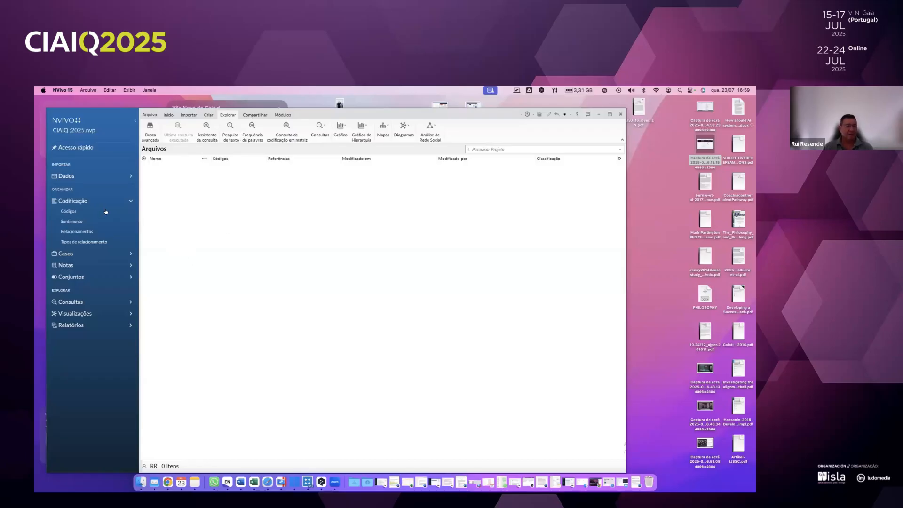
{"action": "left_click", "coordinate": [131, 202]}
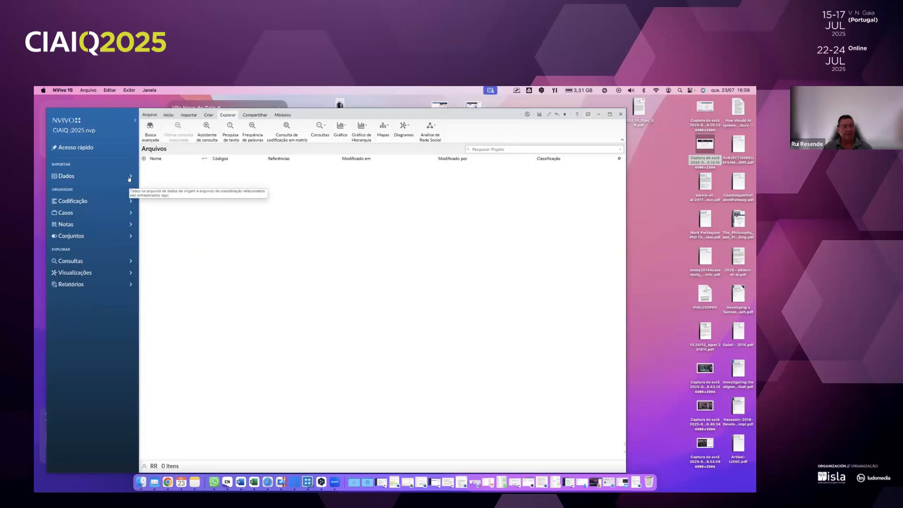
- Examine the available import sources for surveys, classifications and bibliographies
{"action": "left_click", "coordinate": [185, 116]}
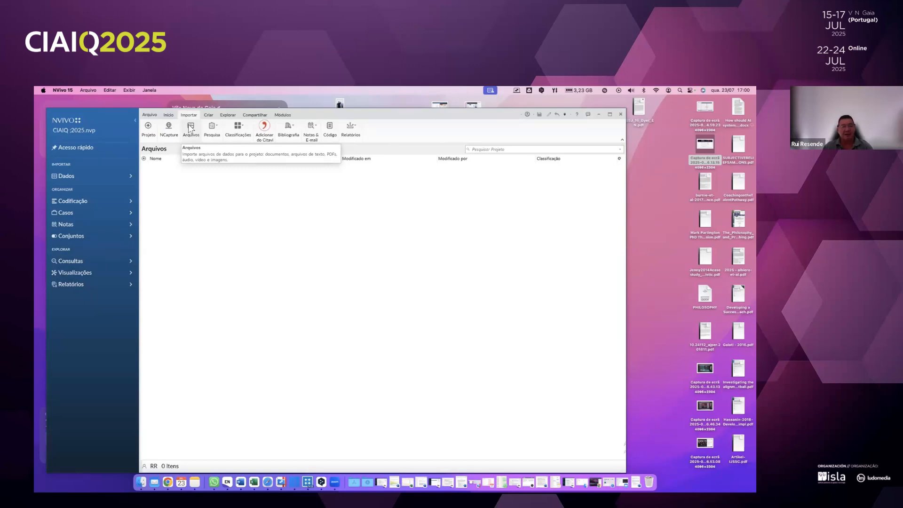
{"action": "left_click", "coordinate": [214, 126]}
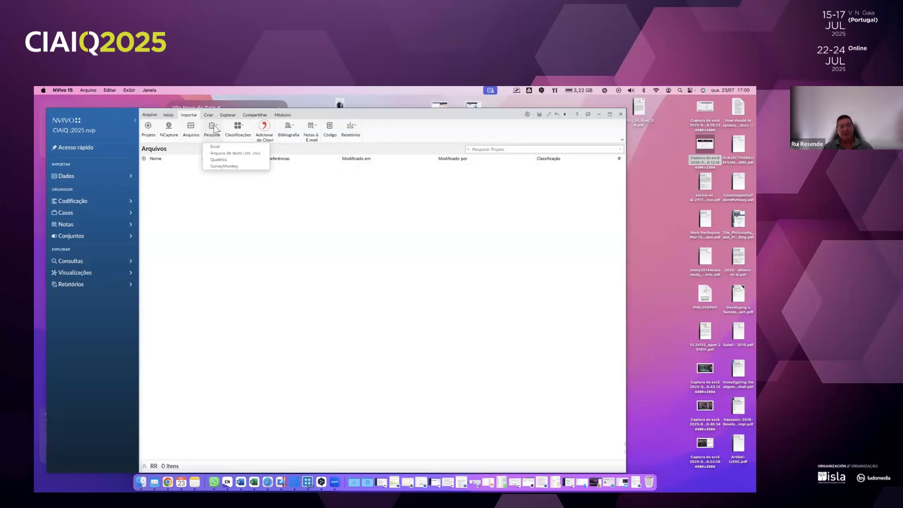
{"action": "left_click", "coordinate": [239, 126]}
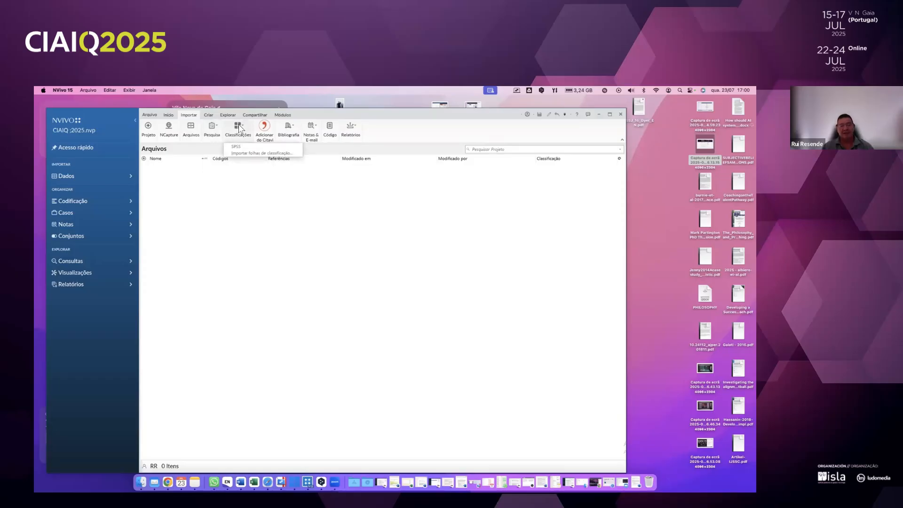
{"action": "left_click", "coordinate": [286, 127]}
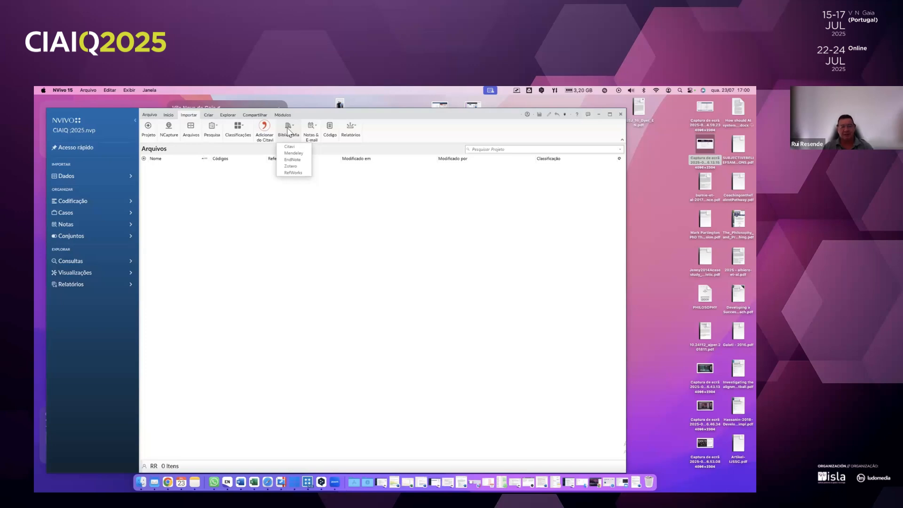
- Start a survey import from the Excel file Filosofia - Curso.xlsx
{"action": "left_click", "coordinate": [213, 128]}
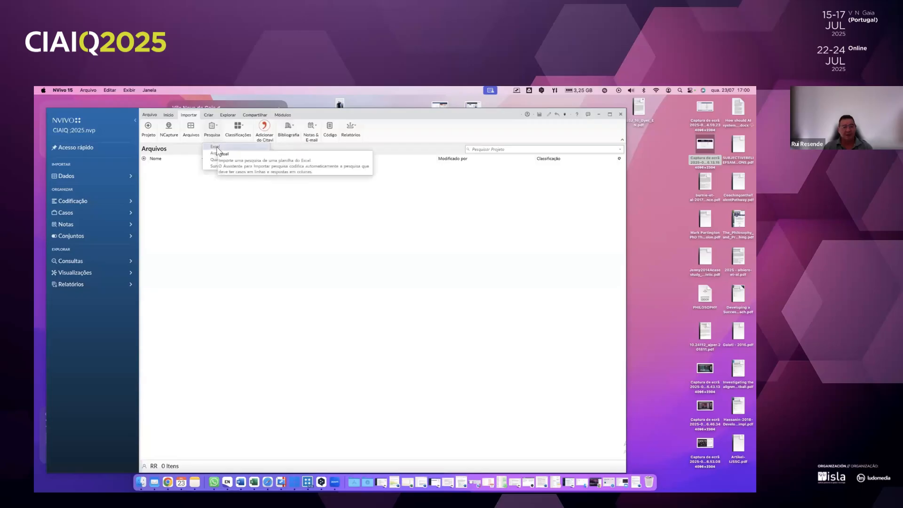
{"action": "left_click", "coordinate": [216, 148]}
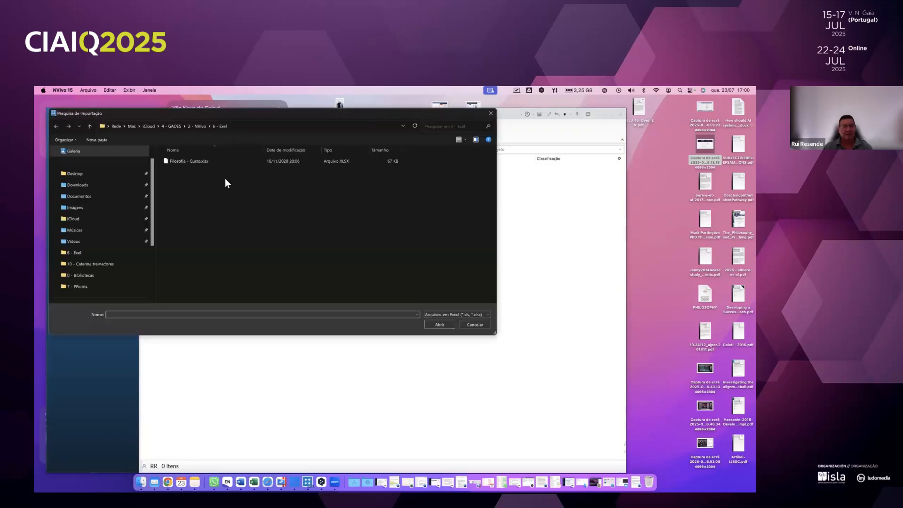
{"action": "left_click", "coordinate": [216, 163]}
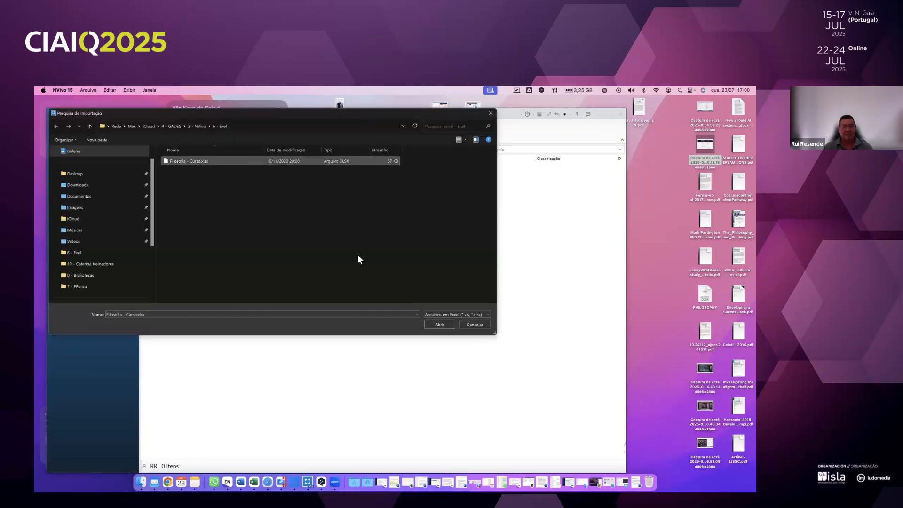
{"action": "left_click", "coordinate": [436, 327]}
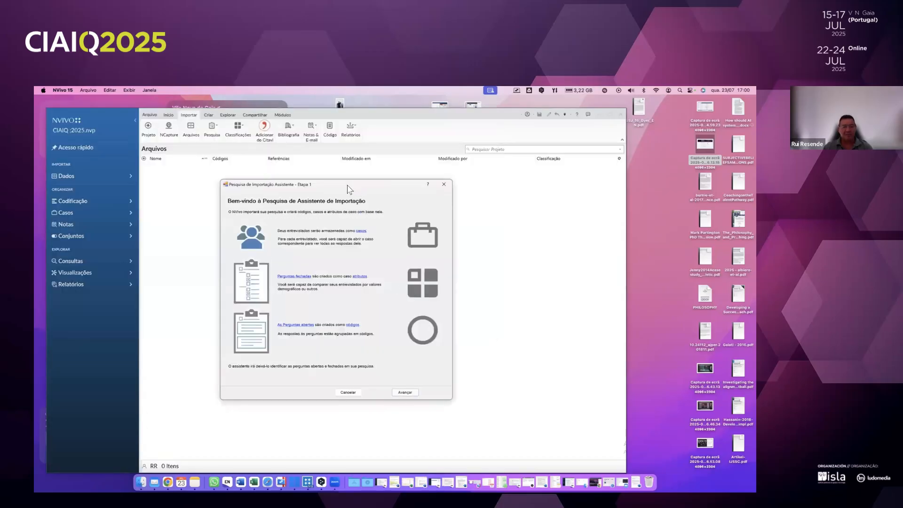
{"action": "left_click_drag", "start_coordinate": [341, 184], "coordinate": [334, 179]}
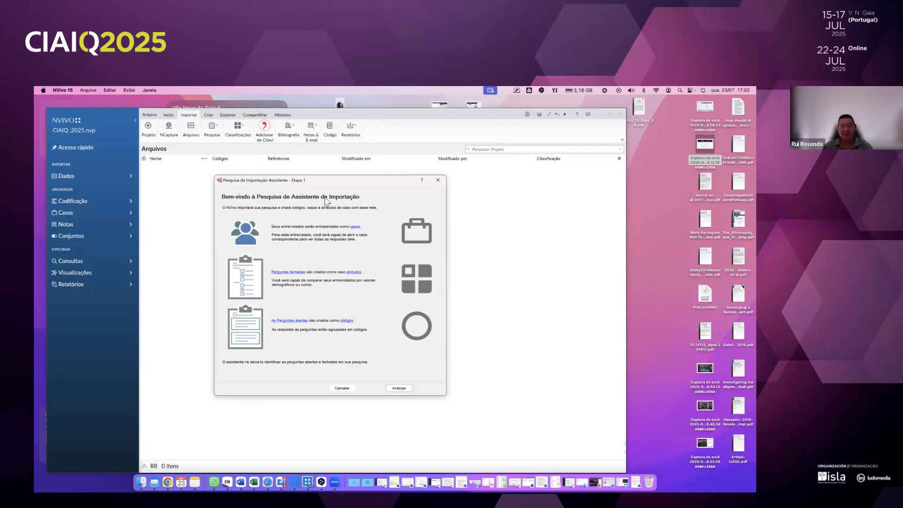
- Accept the data format and participant settings, keeping Coluna A as the unique case ID and Participante da pesquisa as the classification
{"action": "left_click", "coordinate": [396, 387]}
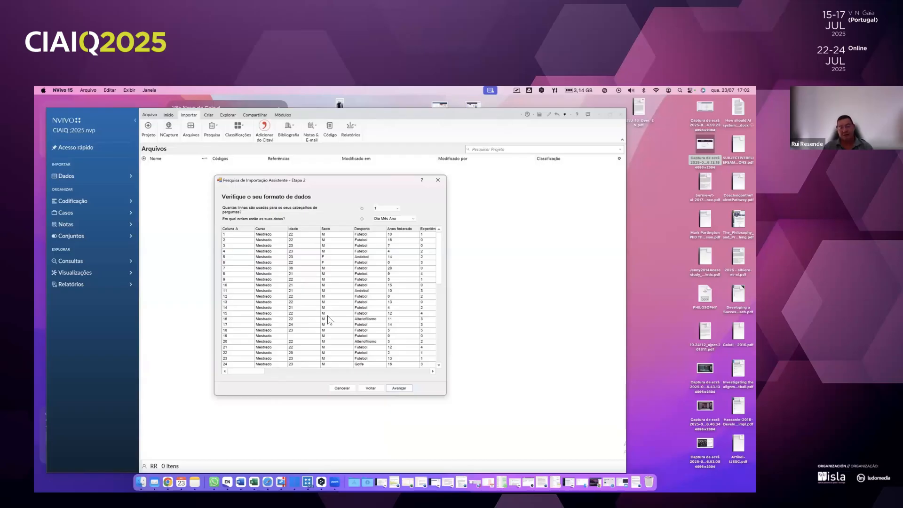
{"action": "left_click", "coordinate": [399, 388]}
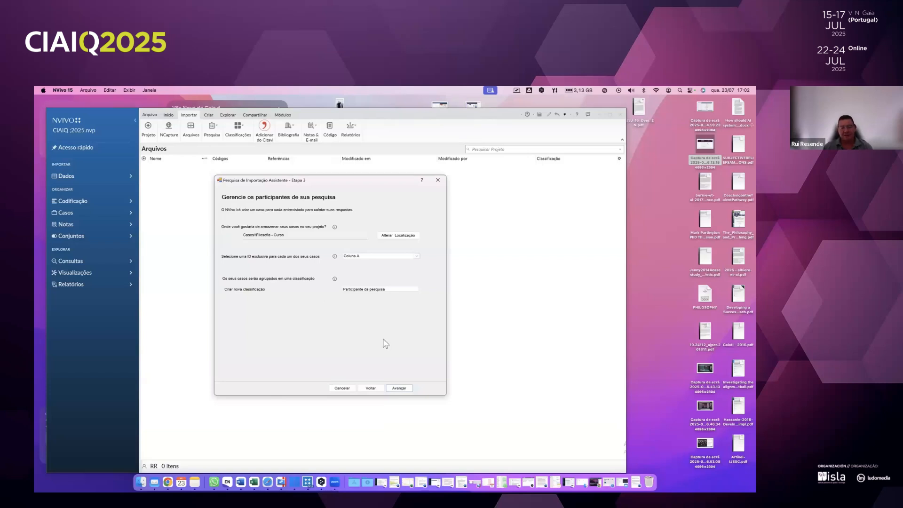
{"action": "left_click", "coordinate": [398, 387]}
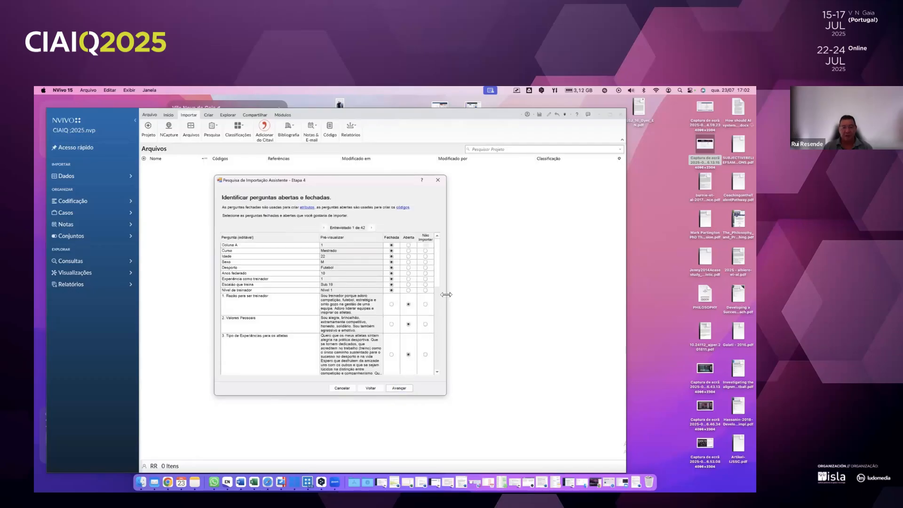
- Mark the A, C, E, G and I - Palavra questions as open-ended and continue to the automatic coding stage
{"action": "left_click_drag", "start_coordinate": [447, 295], "coordinate": [494, 296]}
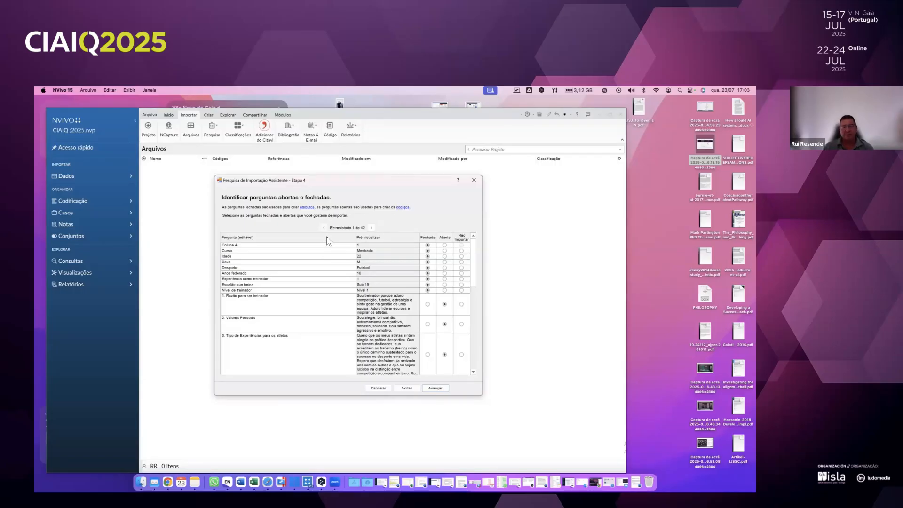
{"action": "left_click", "coordinate": [434, 389]}
{"action": "left_click_drag", "start_coordinate": [473, 280], "coordinate": [475, 334]}
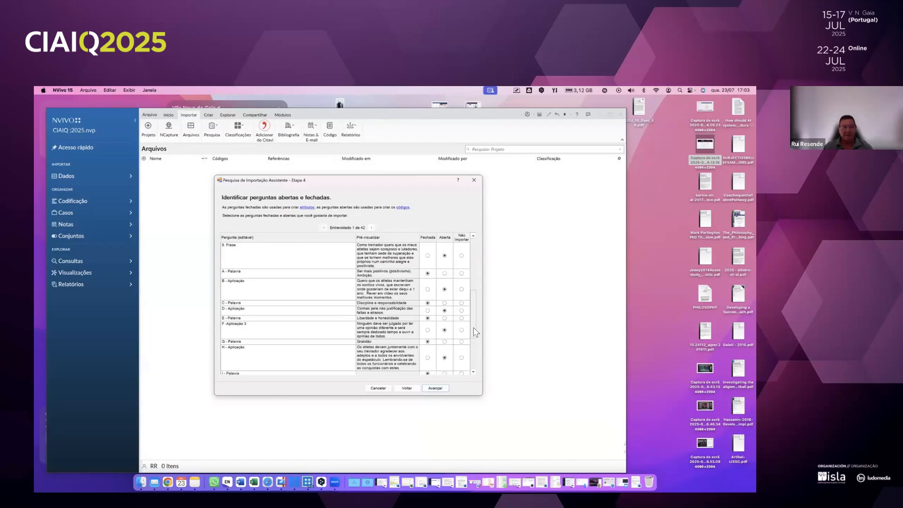
{"action": "left_click", "coordinate": [445, 274]}
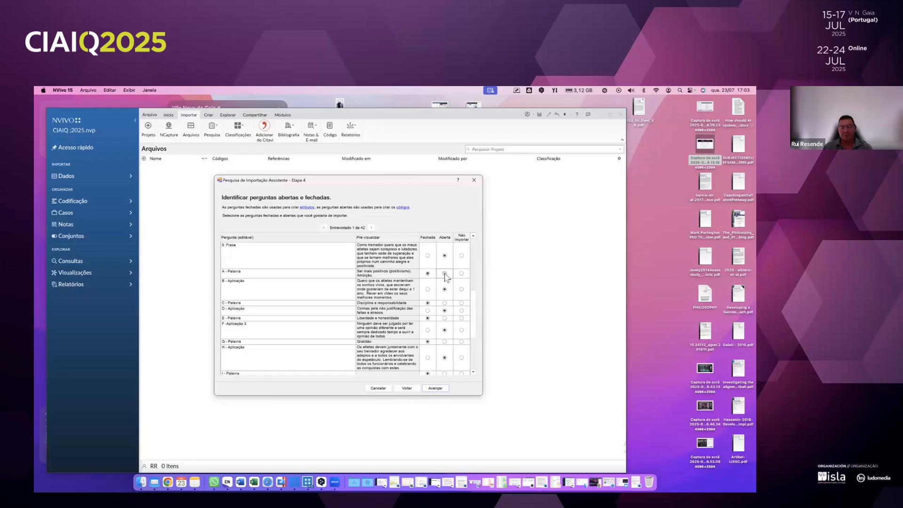
{"action": "left_click", "coordinate": [444, 303]}
{"action": "left_click", "coordinate": [444, 318]}
{"action": "left_click", "coordinate": [444, 342]}
{"action": "left_click", "coordinate": [473, 372]}
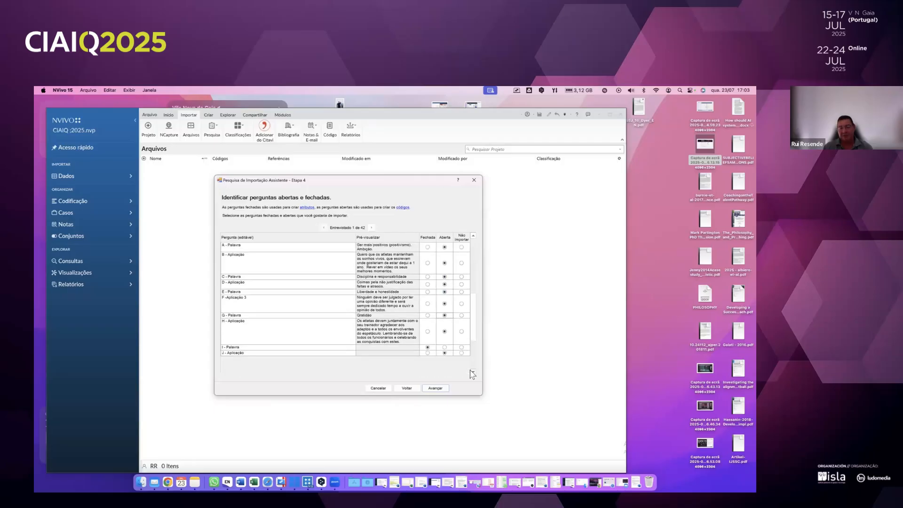
{"action": "left_click", "coordinate": [445, 347]}
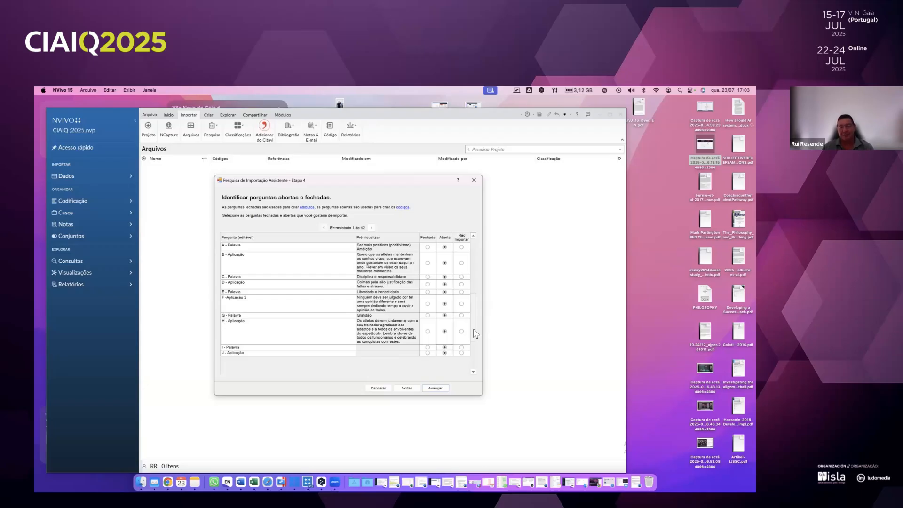
{"action": "scroll", "coordinate": [474, 319], "scroll_direction": "up", "scroll_amount": 5}
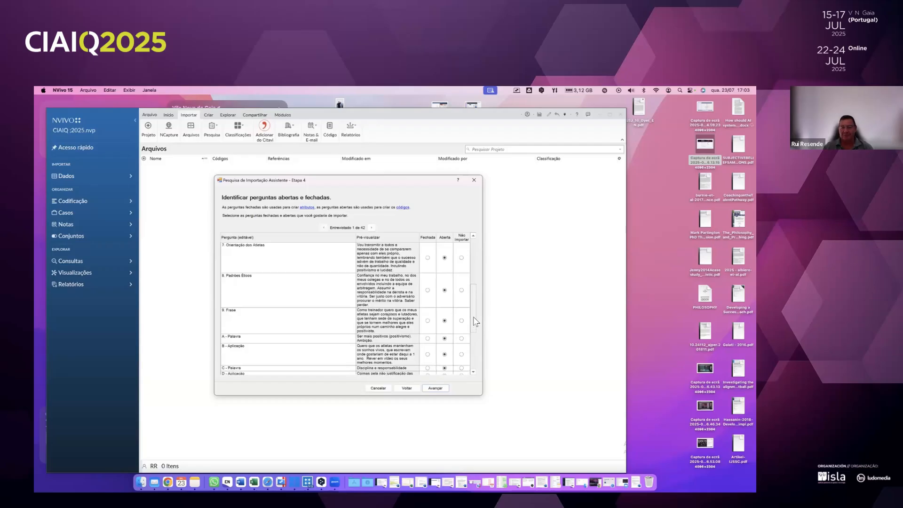
{"action": "left_click", "coordinate": [434, 388]}
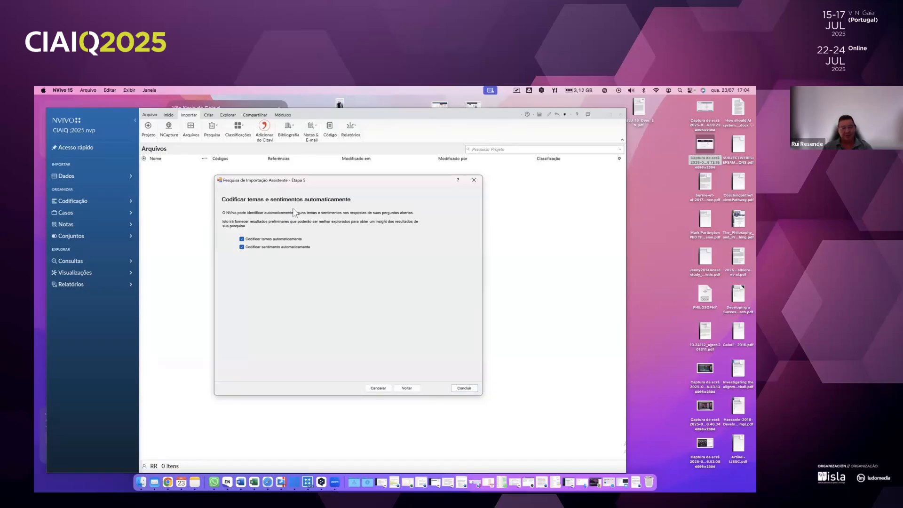
- Disable automatic coding of themes and sentiment, complete the survey import and close the assistant
{"action": "left_click", "coordinate": [243, 248]}
{"action": "left_click", "coordinate": [465, 388]}
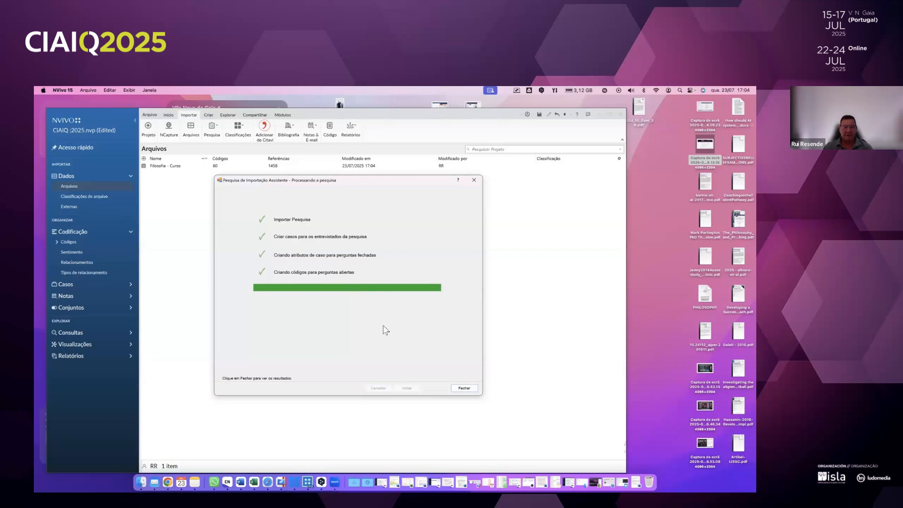
{"action": "left_click", "coordinate": [464, 388]}
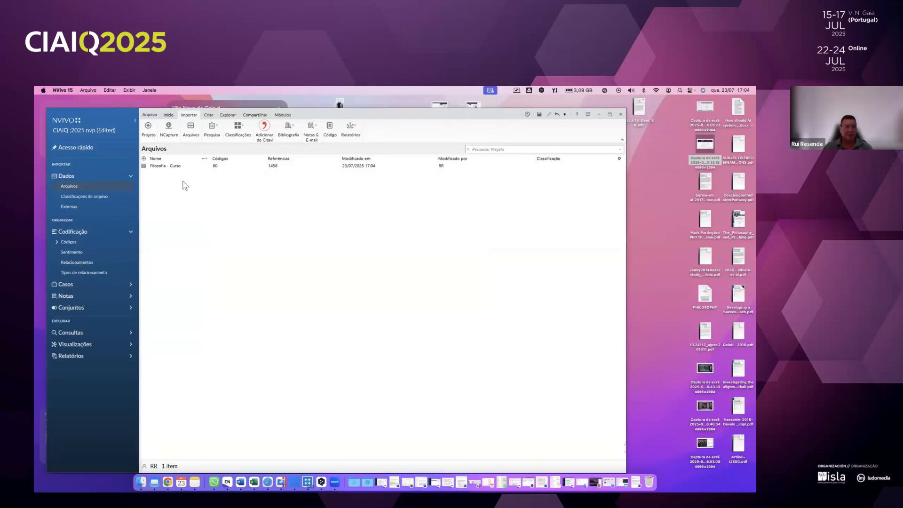
- Open the imported Filosofia - Curso survey and look through its respondent rows and question columns
{"action": "double_click", "coordinate": [169, 167]}
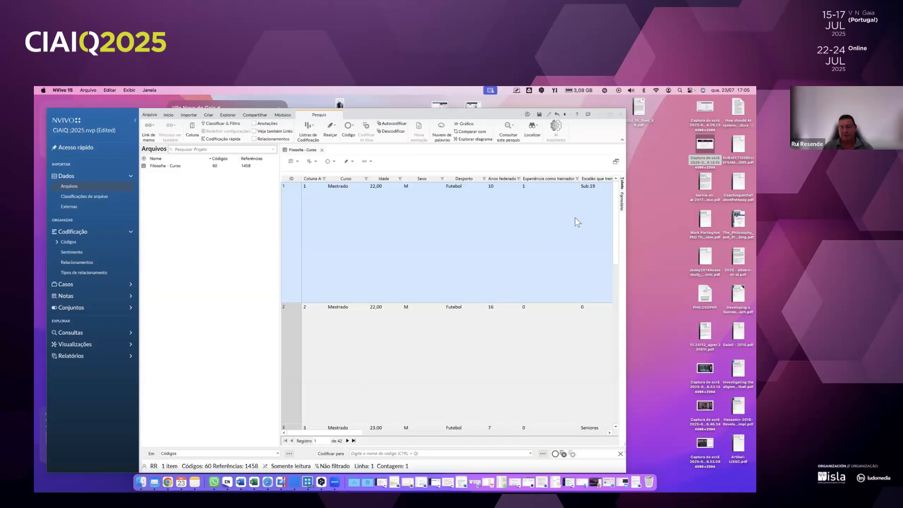
{"action": "scroll", "coordinate": [615, 210], "scroll_direction": "down", "scroll_amount": 2}
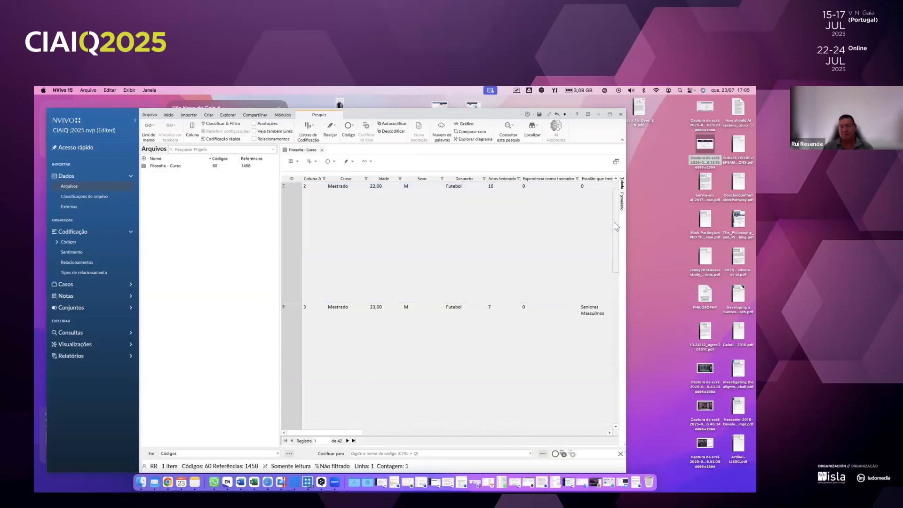
{"action": "scroll", "coordinate": [615, 210], "scroll_direction": "up", "scroll_amount": 2}
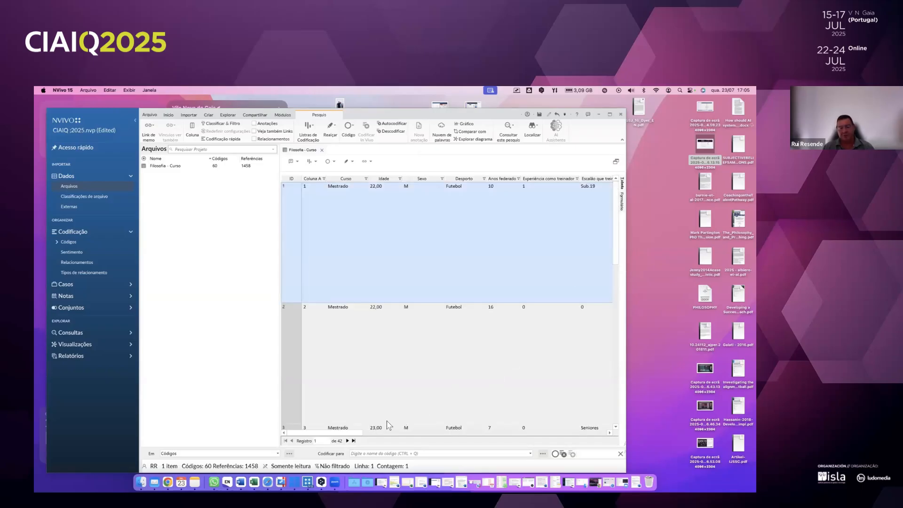
{"action": "left_click_drag", "start_coordinate": [352, 433], "coordinate": [244, 246]}
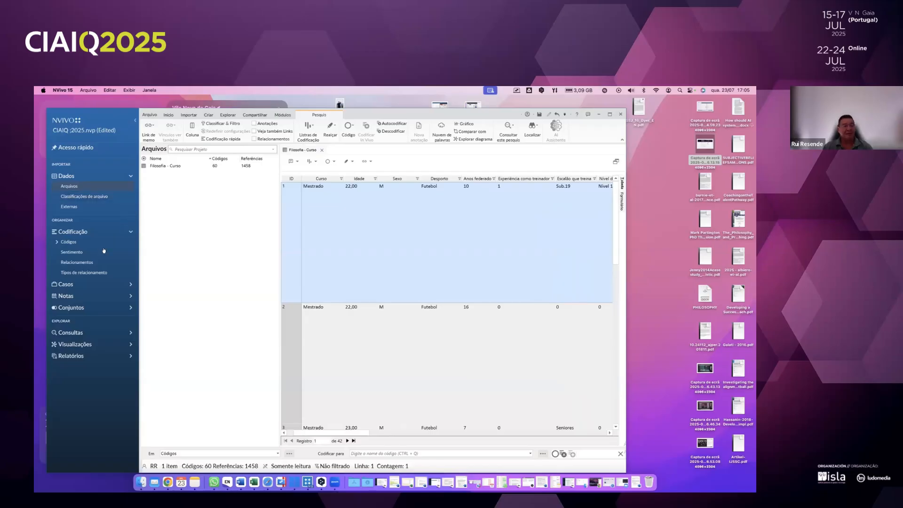
- Show the codes stored in the Filosofia - Curso folder and widen the code list
{"action": "left_click", "coordinate": [58, 244]}
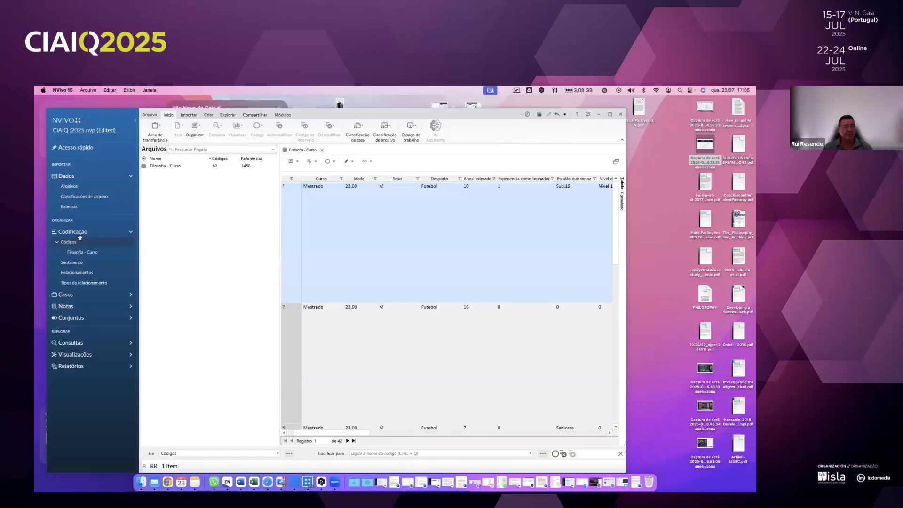
{"action": "left_click", "coordinate": [79, 253]}
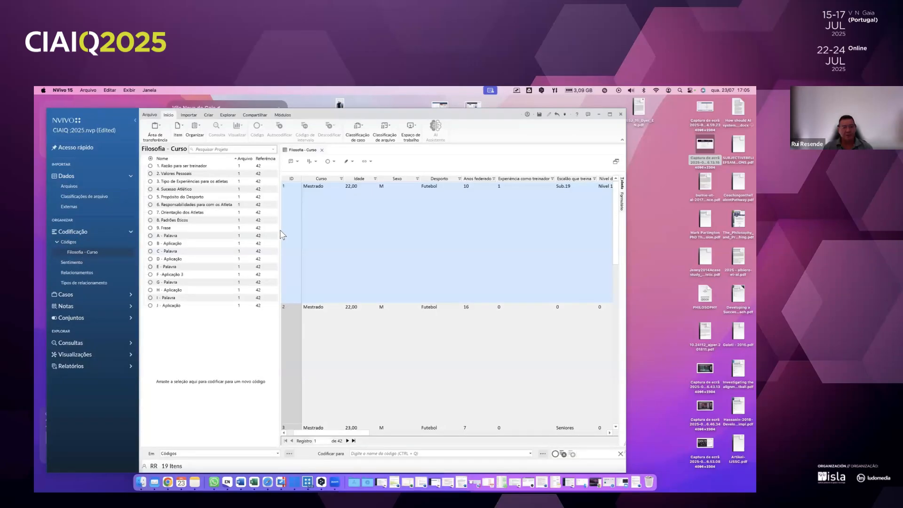
{"action": "left_click_drag", "start_coordinate": [280, 234], "coordinate": [359, 234]}
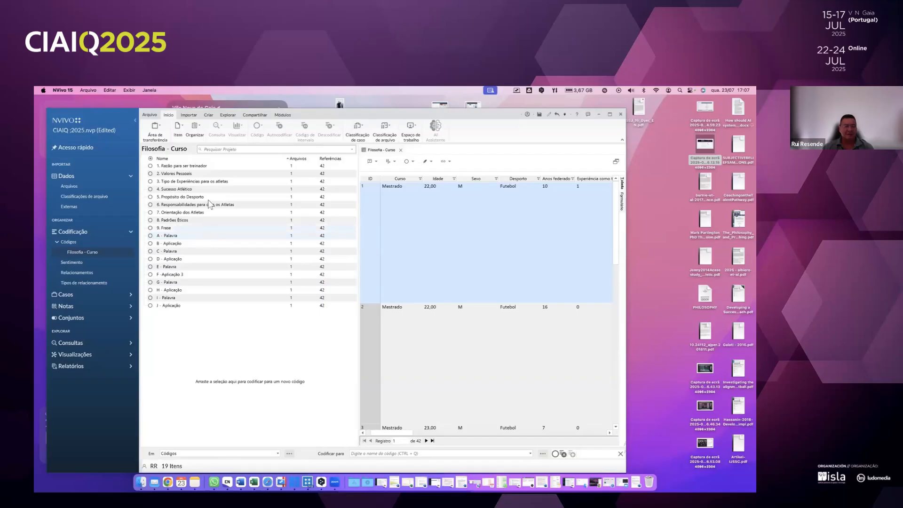
- Automatically code the 4. Sucesso Atlético code for sentiment, at the level of sentences
{"action": "left_click", "coordinate": [238, 182]}
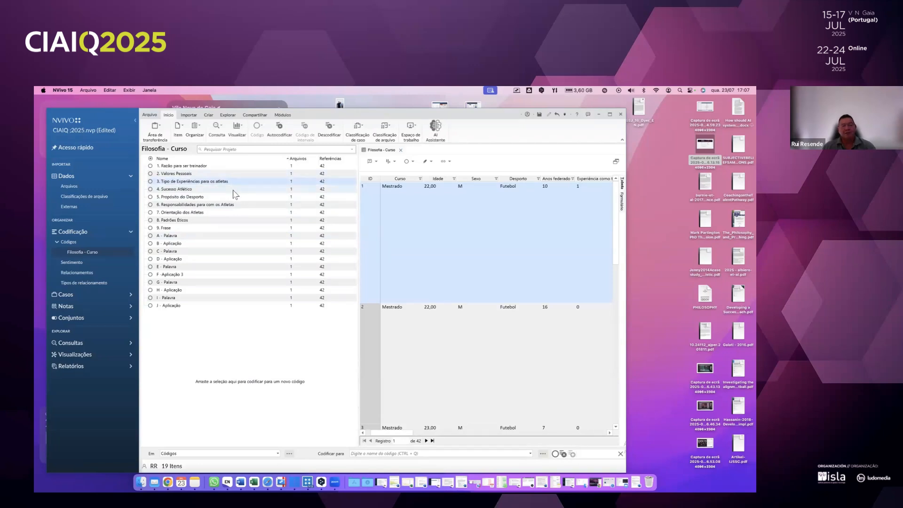
{"action": "left_click", "coordinate": [236, 188]}
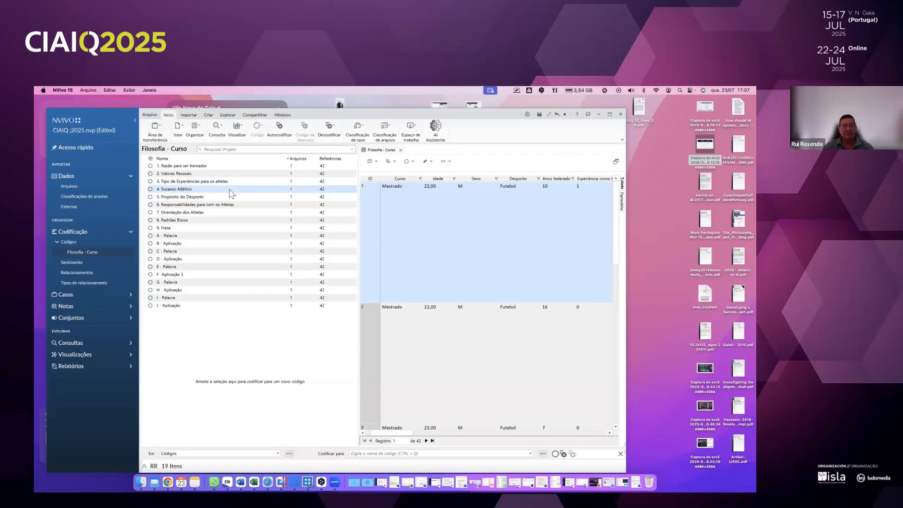
{"action": "right_click", "coordinate": [230, 193]}
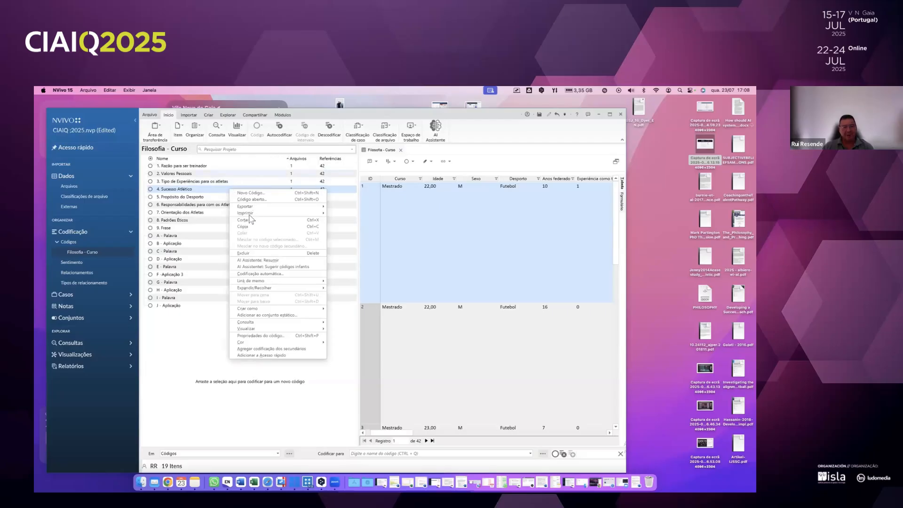
{"action": "left_click", "coordinate": [254, 275]}
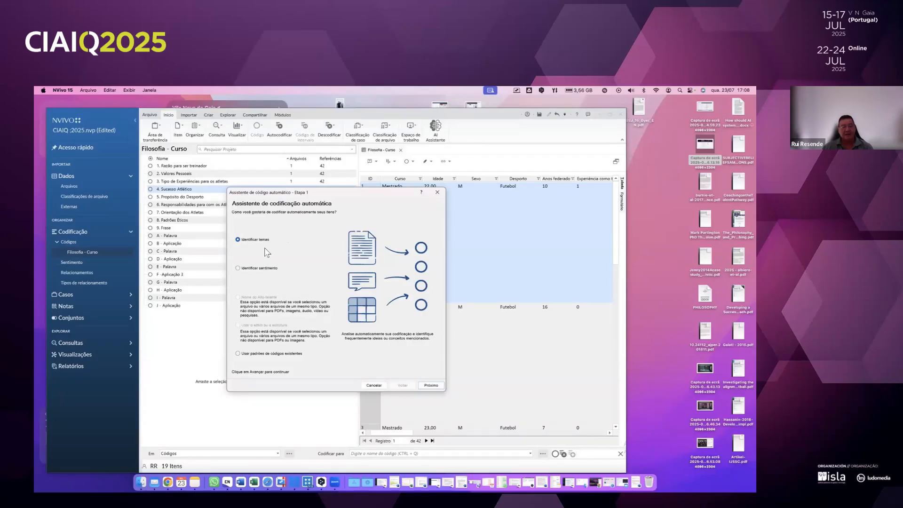
{"action": "left_click", "coordinate": [244, 269]}
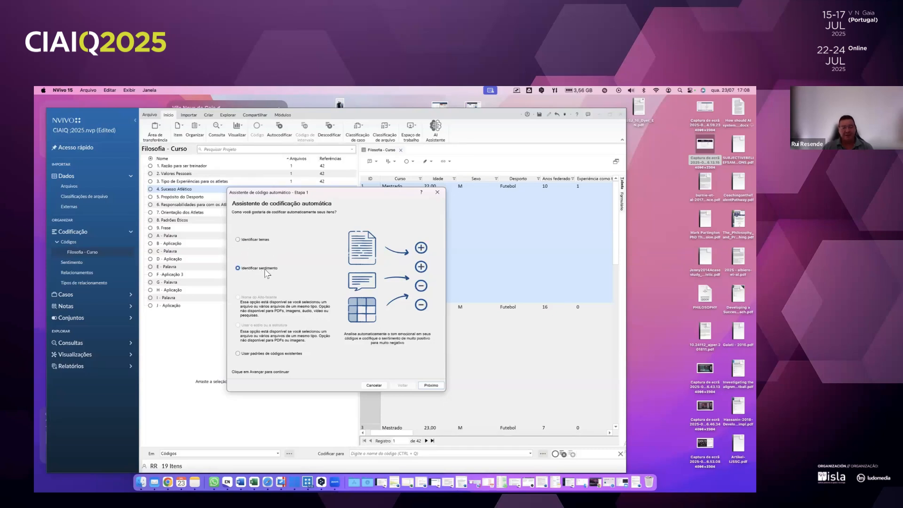
{"action": "left_click_drag", "start_coordinate": [340, 199], "coordinate": [316, 178]}
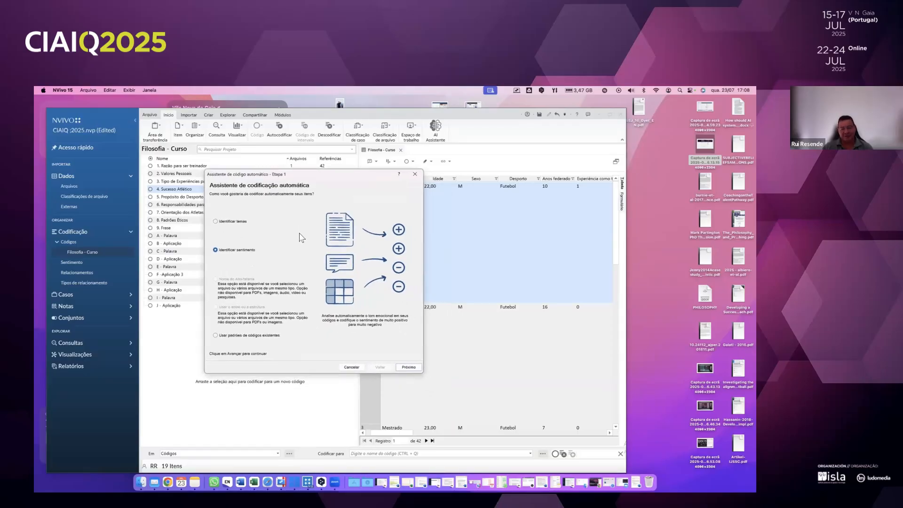
{"action": "left_click", "coordinate": [410, 368]}
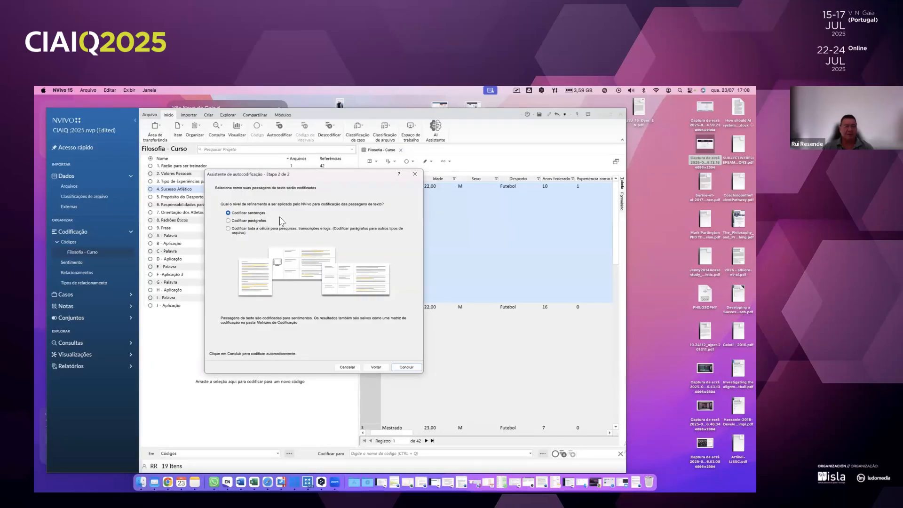
{"action": "left_click", "coordinate": [405, 368]}
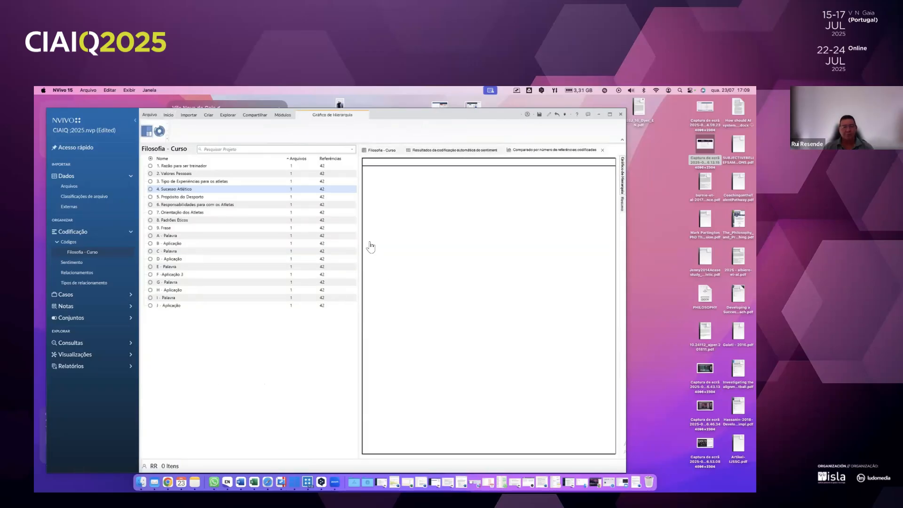
- Bring up the sentiment coding matrix for Sucesso Atlético, collapsing the navigation and widening the window to fit its columns
{"action": "left_click", "coordinate": [136, 123]}
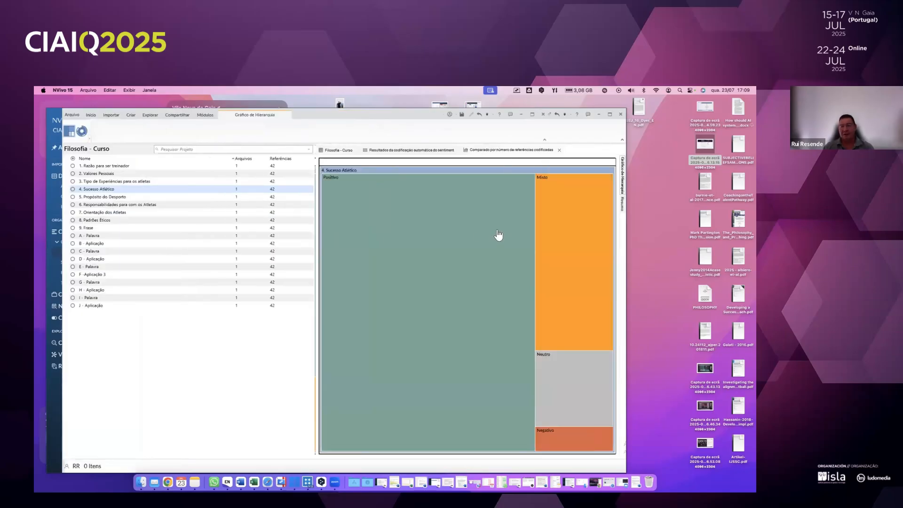
{"action": "left_click", "coordinate": [424, 149]}
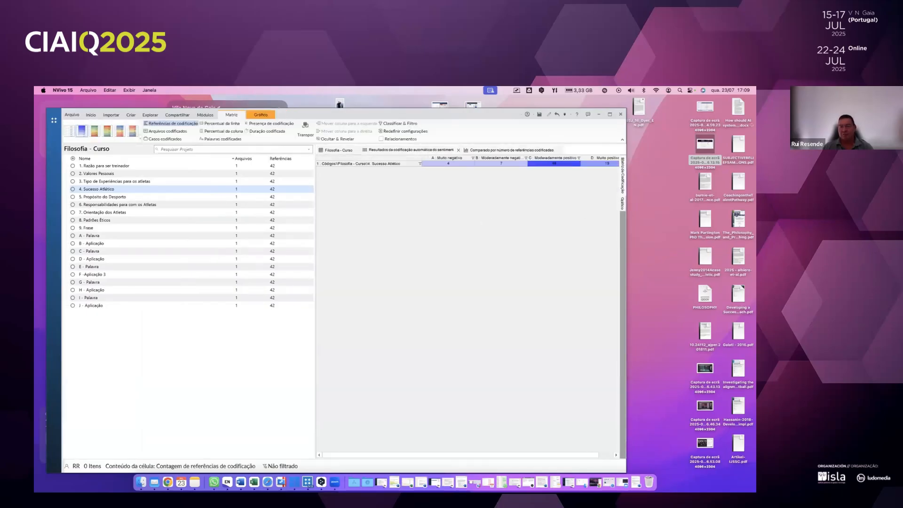
{"action": "left_click_drag", "start_coordinate": [626, 205], "coordinate": [652, 206]}
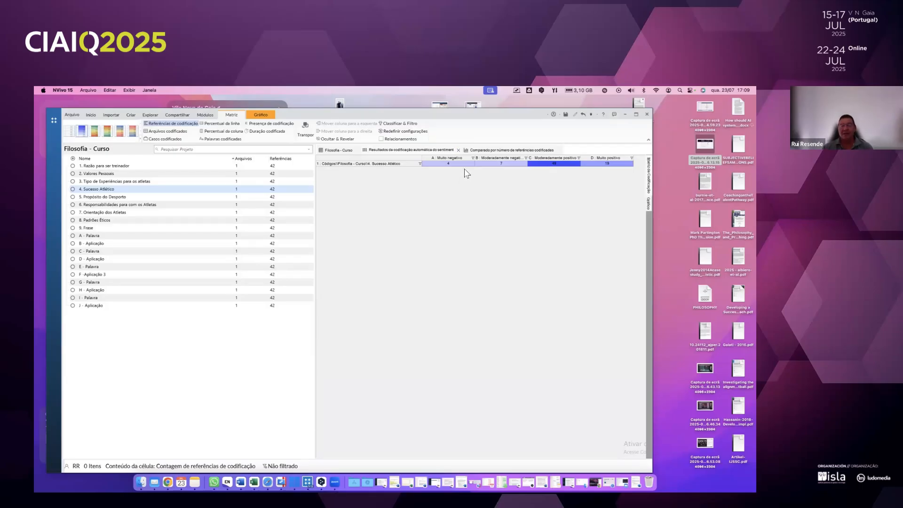
- Read the Sucesso Atlético passages coded as Muito negativo, then return to the coding matrix
{"action": "left_click", "coordinate": [453, 163]}
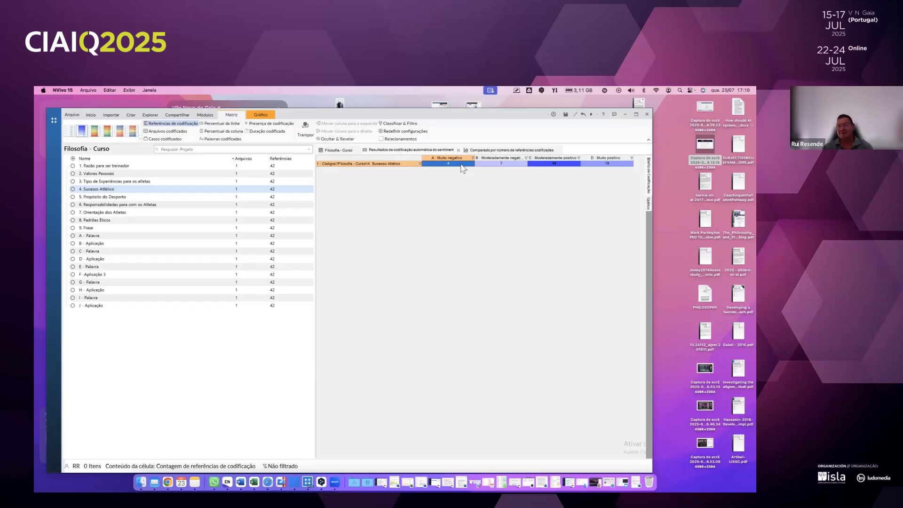
{"action": "double_click", "coordinate": [462, 165]}
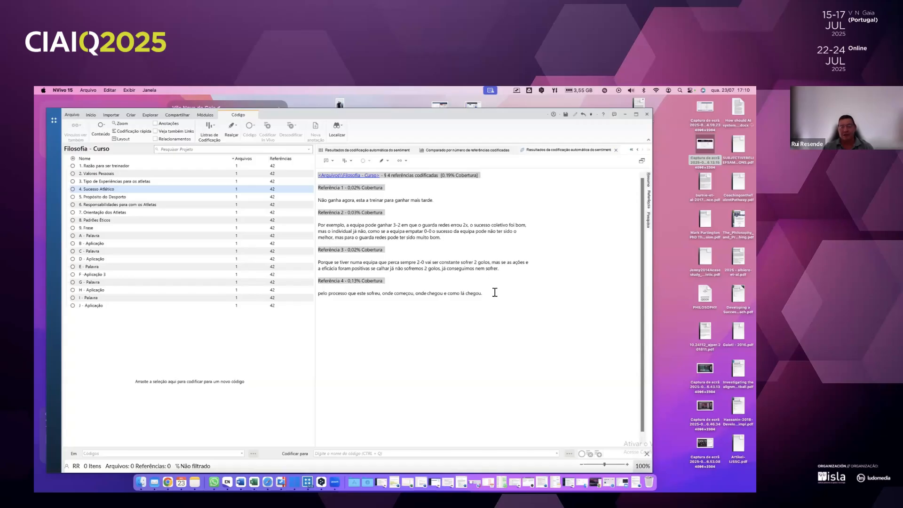
{"action": "left_click_drag", "start_coordinate": [492, 293], "coordinate": [341, 197]}
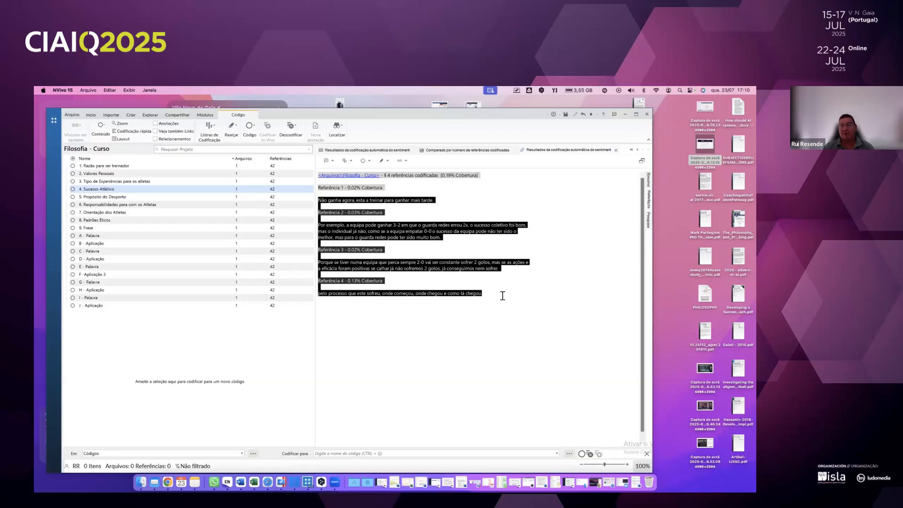
{"action": "left_click", "coordinate": [387, 151]}
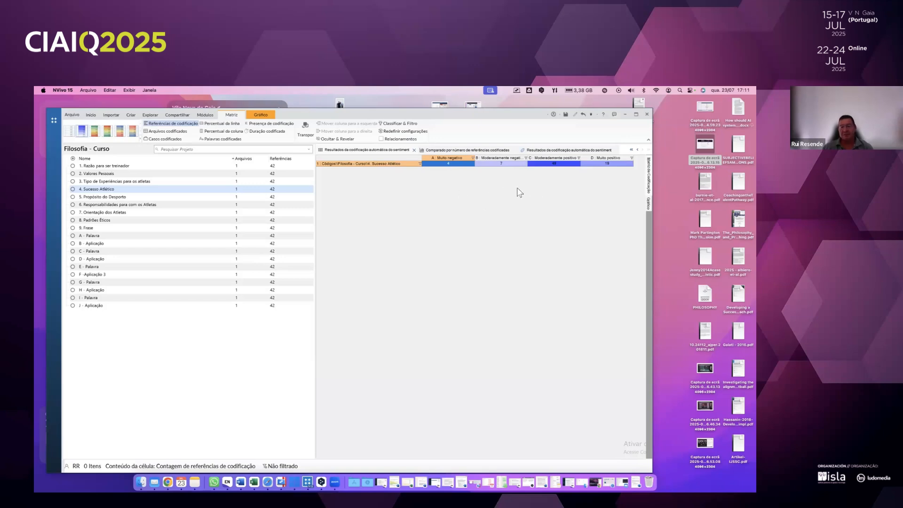
- Automatically code the 5. Propósito do Desporto code for sentiment, at the level of sentences
{"action": "left_click", "coordinate": [196, 197]}
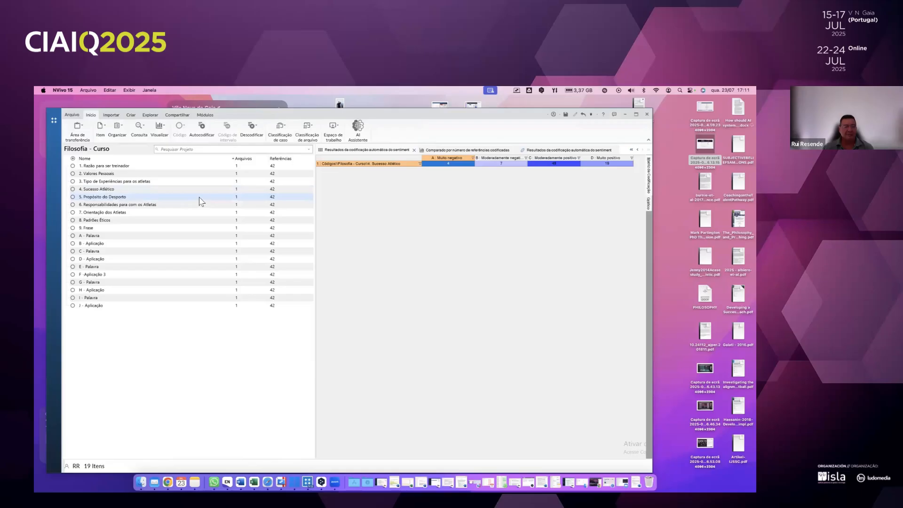
{"action": "right_click", "coordinate": [199, 198]}
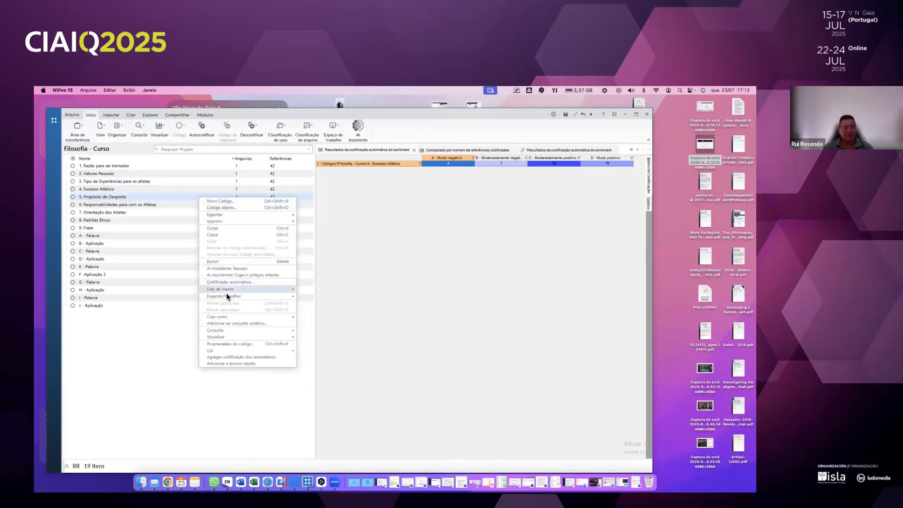
{"action": "mouse_move", "coordinate": [228, 296]}
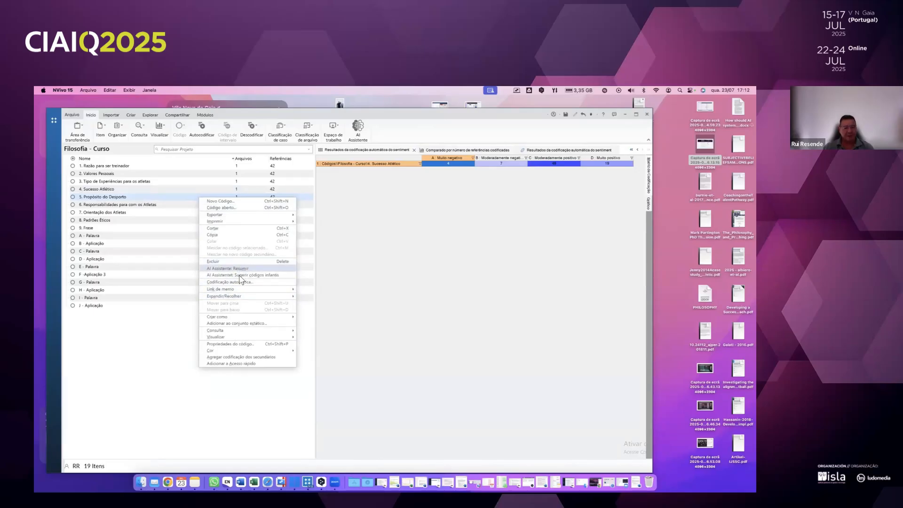
{"action": "left_click", "coordinate": [240, 283]}
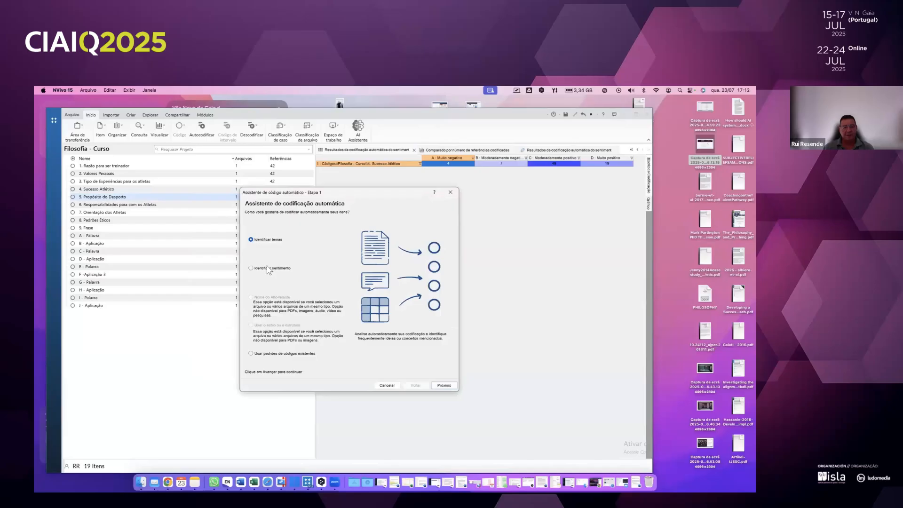
{"action": "left_click", "coordinate": [268, 268]}
{"action": "left_click", "coordinate": [444, 386]}
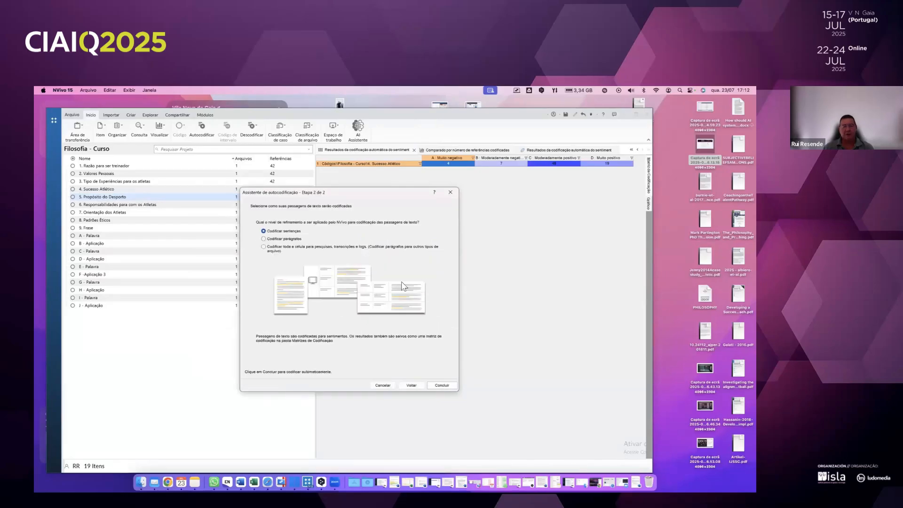
{"action": "left_click", "coordinate": [440, 385]}
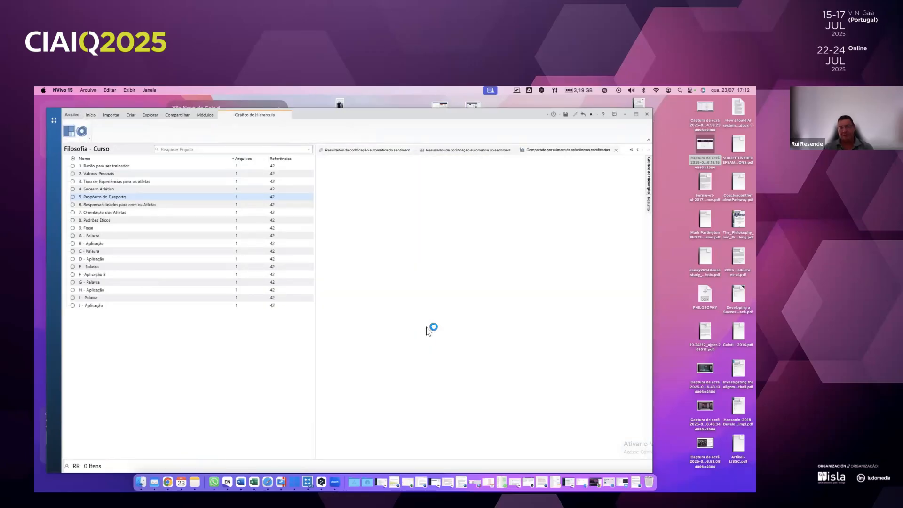
- Examine the Propósito do Desporto sentiment results as a hierarchy chart, as a sunburst chart and as a coding matrix
{"action": "mouse_move", "coordinate": [428, 332]}
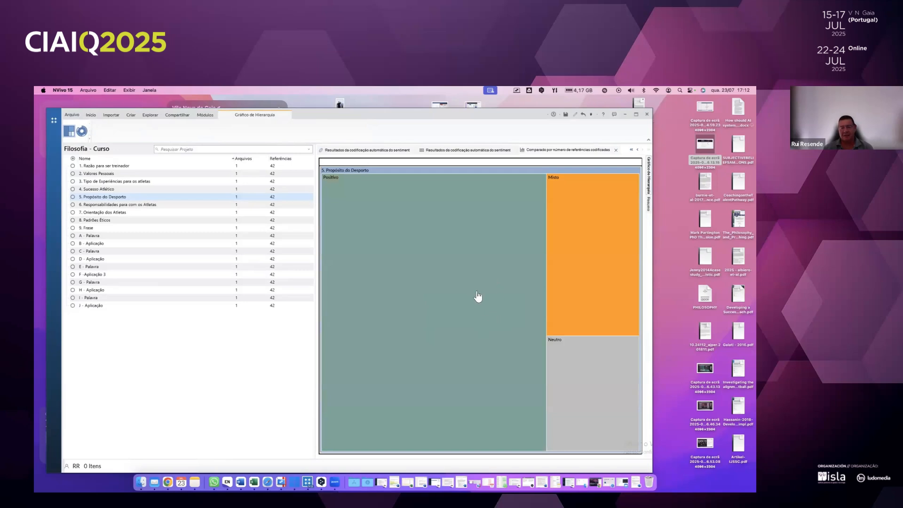
{"action": "mouse_move", "coordinate": [478, 298]}
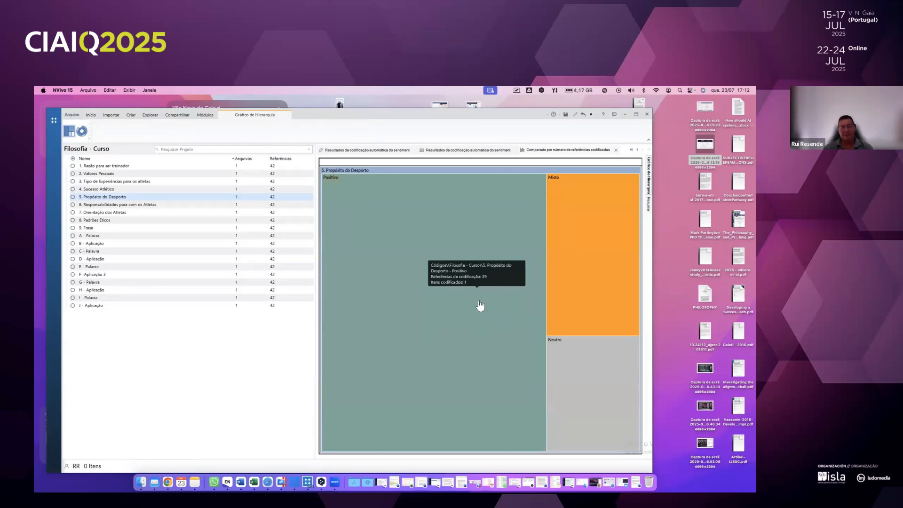
{"action": "left_click", "coordinate": [480, 300]}
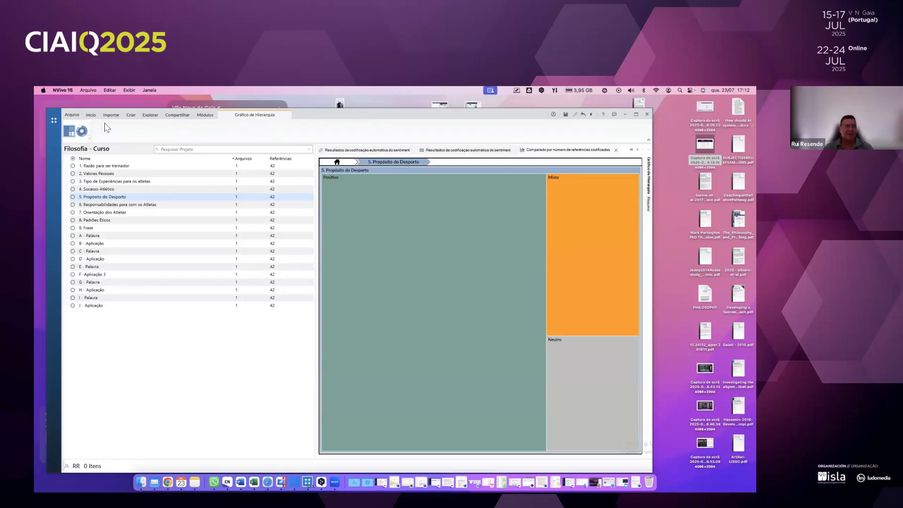
{"action": "left_click", "coordinate": [83, 132]}
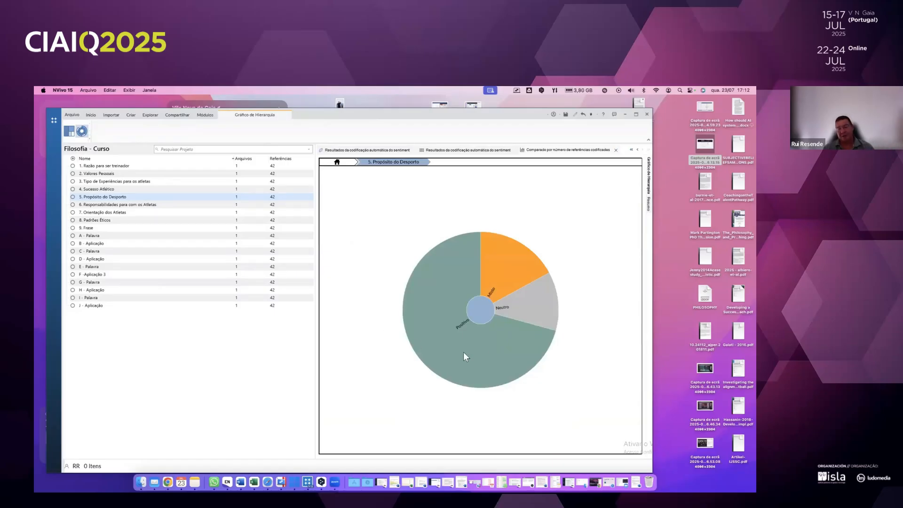
{"action": "mouse_move", "coordinate": [419, 294]}
{"action": "left_click", "coordinate": [491, 150]}
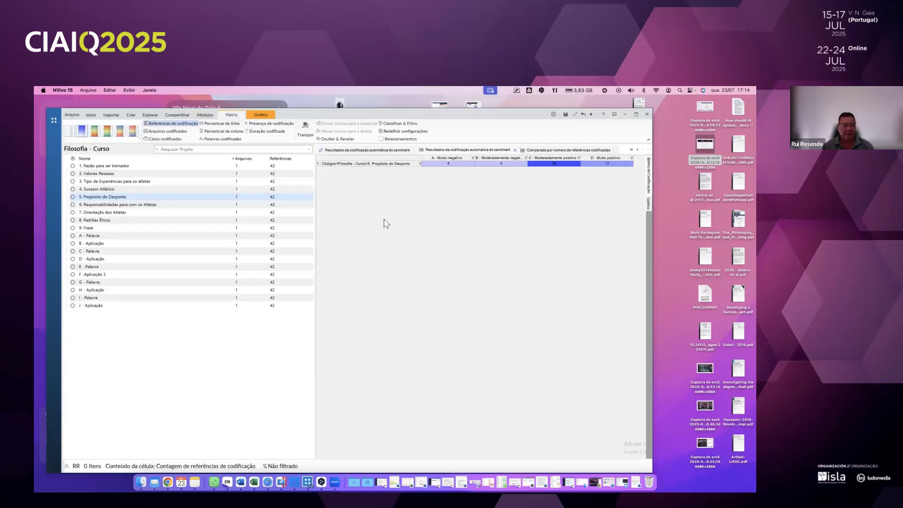
- Expand the navigation again and list the project's saved coding matrices among the queries
{"action": "left_click", "coordinate": [54, 120]}
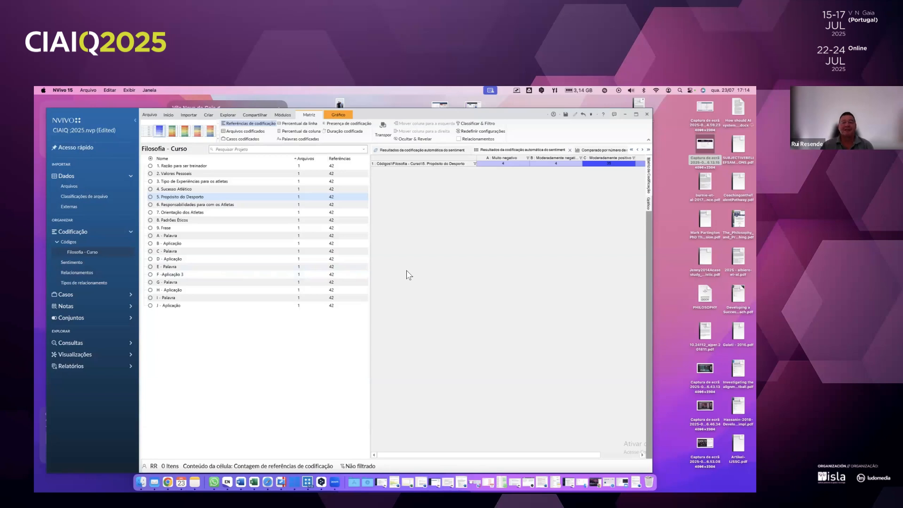
{"action": "left_click", "coordinate": [100, 344]}
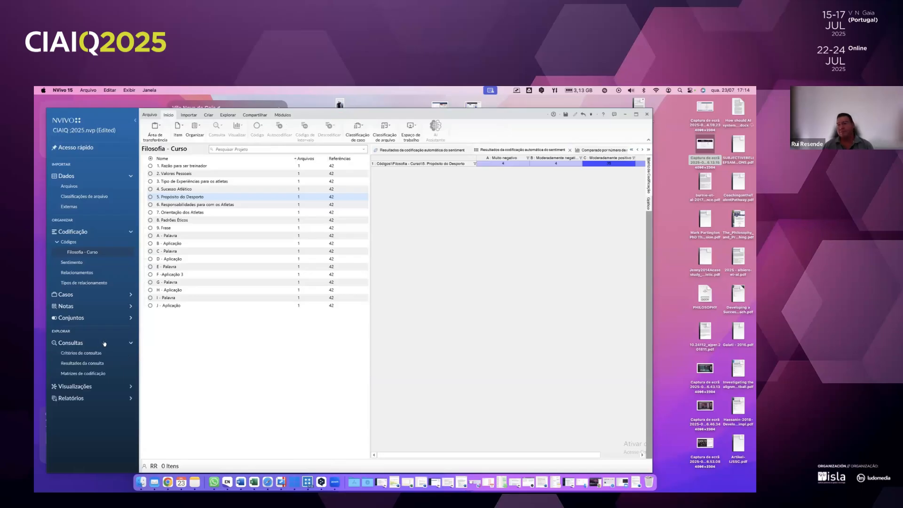
{"action": "left_click", "coordinate": [103, 375]}
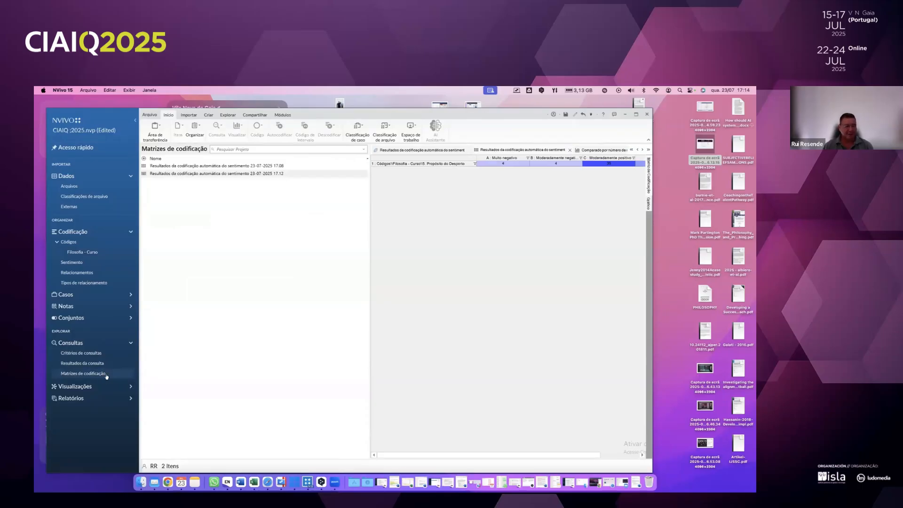
{"action": "right_click", "coordinate": [224, 313]}
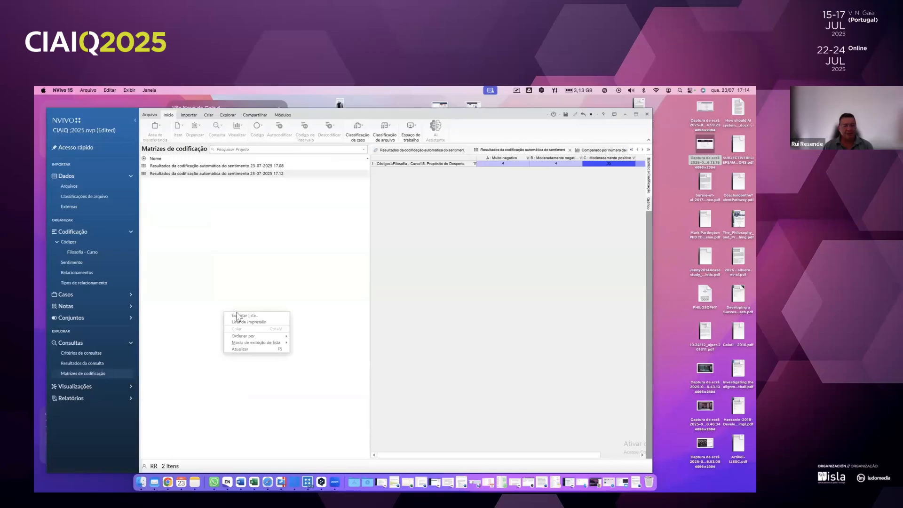
{"action": "left_click", "coordinate": [231, 293]}
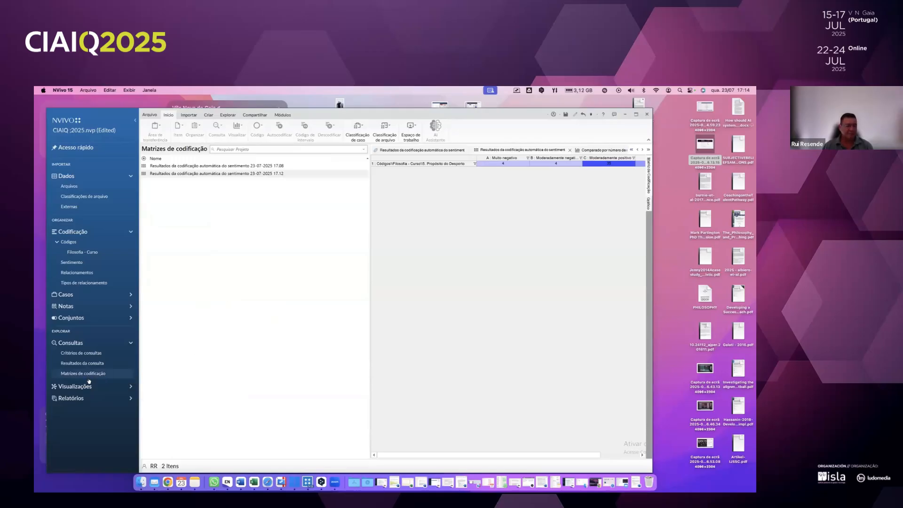
{"action": "left_click", "coordinate": [88, 377]}
{"action": "right_click", "coordinate": [212, 285]}
{"action": "left_click", "coordinate": [207, 292]}
{"action": "left_click", "coordinate": [124, 375]}
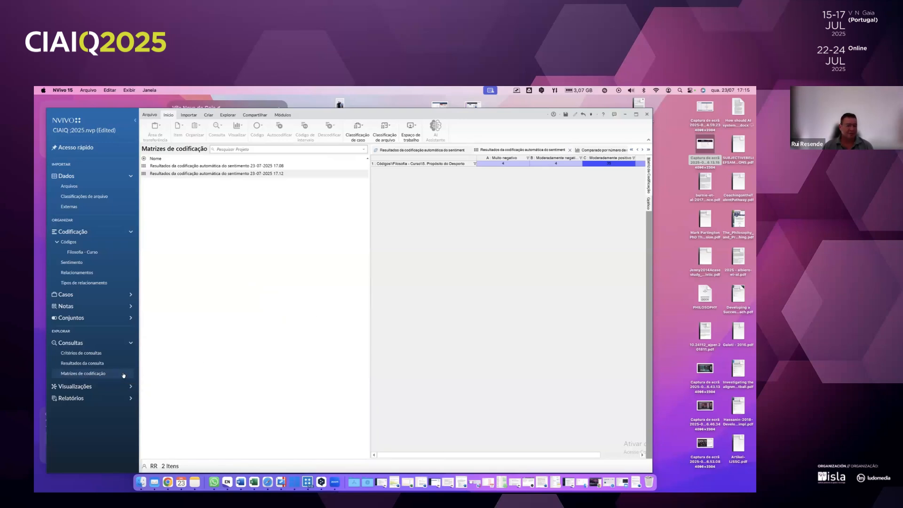
{"action": "right_click", "coordinate": [207, 236]}
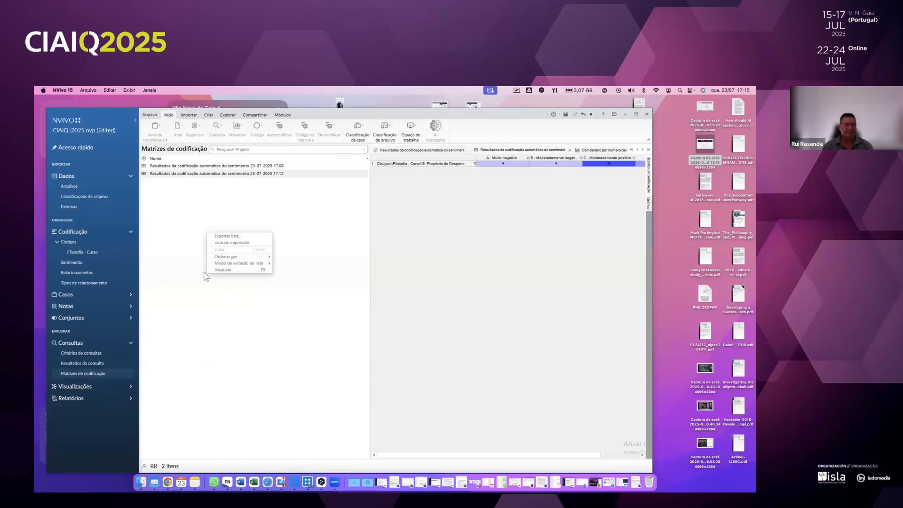
{"action": "left_click", "coordinate": [222, 270]}
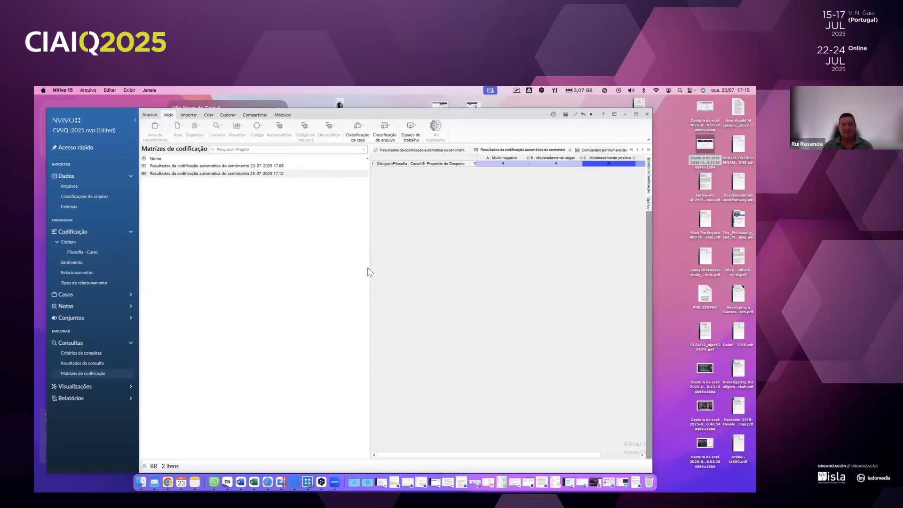
{"action": "left_click_drag", "start_coordinate": [371, 267], "coordinate": [333, 268]}
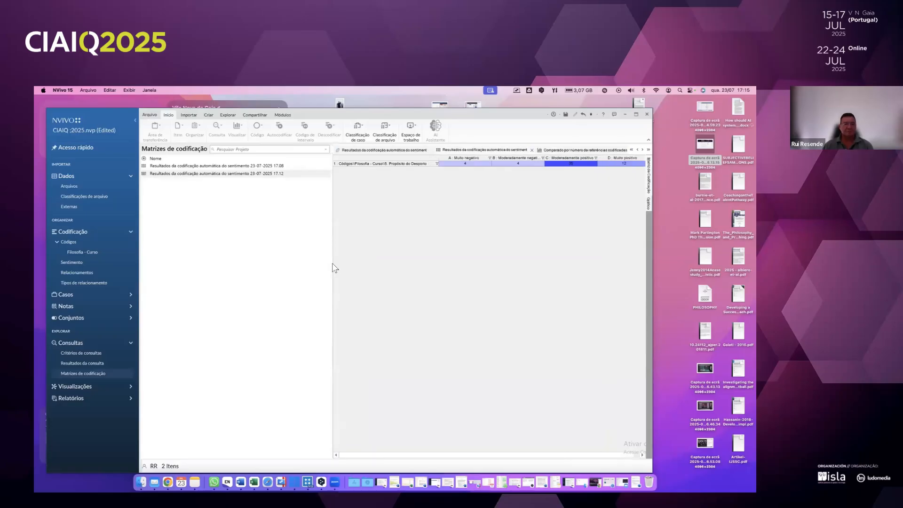
{"action": "left_click", "coordinate": [230, 116]}
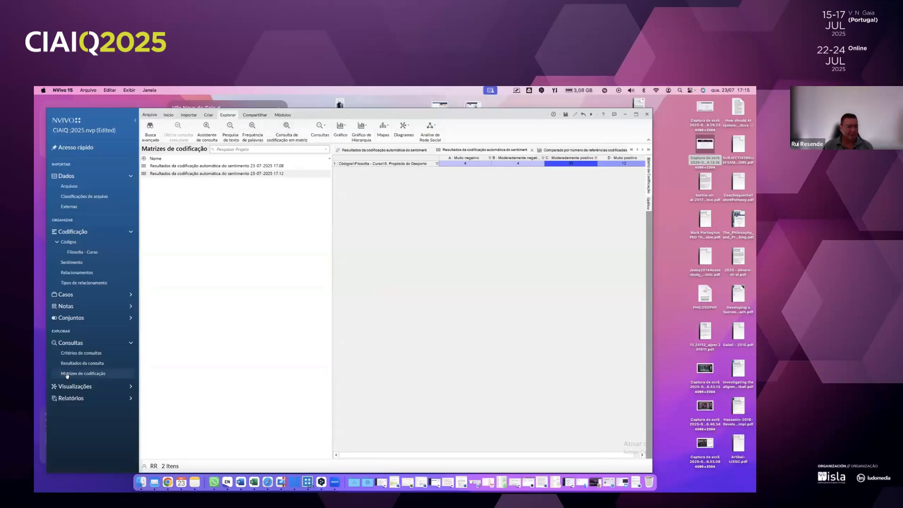
{"action": "right_click", "coordinate": [177, 336]}
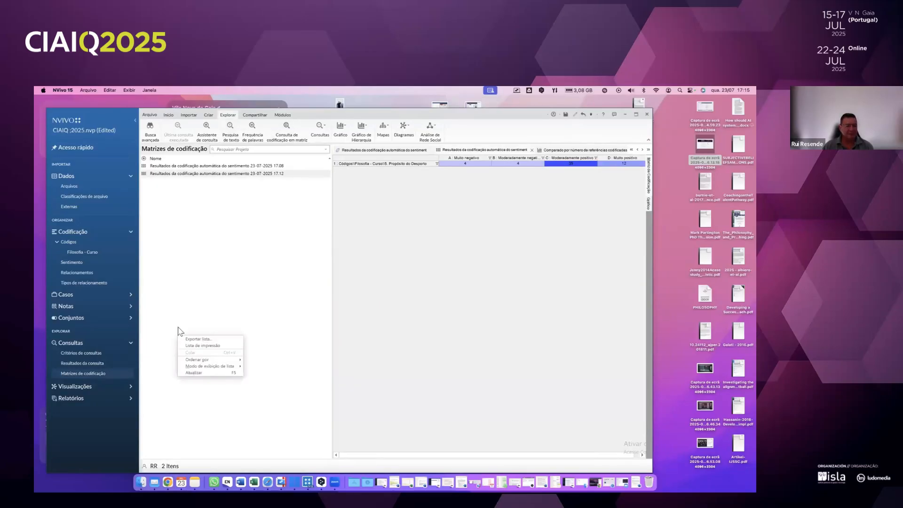
{"action": "left_click", "coordinate": [183, 322]}
{"action": "left_click", "coordinate": [388, 323]}
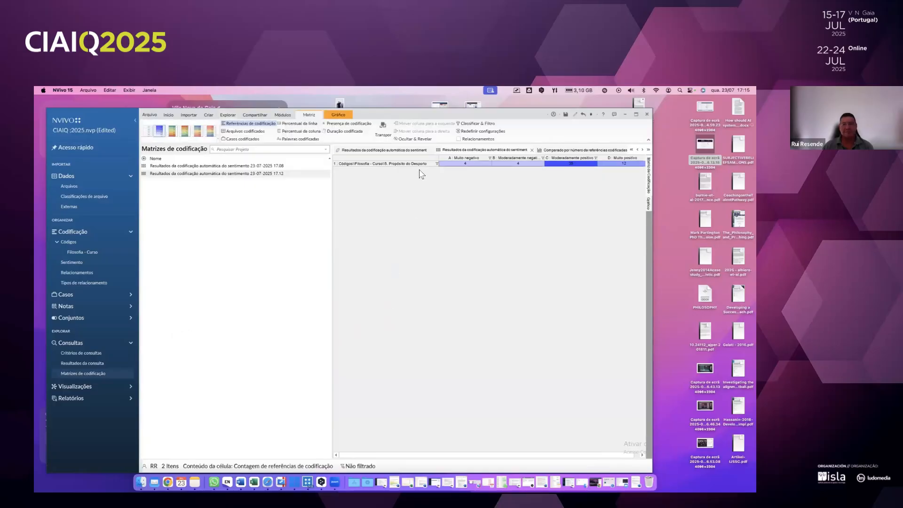
- Close all the open result tabs of the sentiment auto-coding
{"action": "left_click", "coordinate": [383, 152]}
{"action": "right_click", "coordinate": [383, 151]}
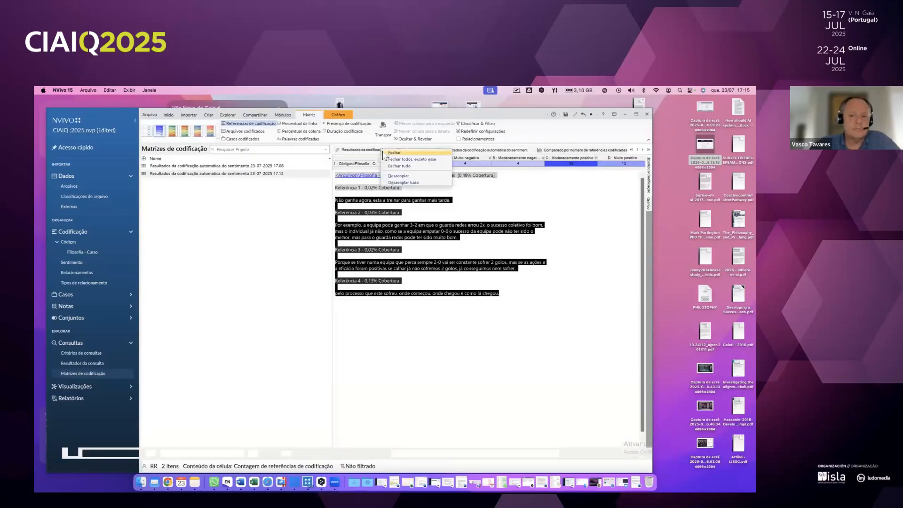
{"action": "left_click", "coordinate": [400, 165]}
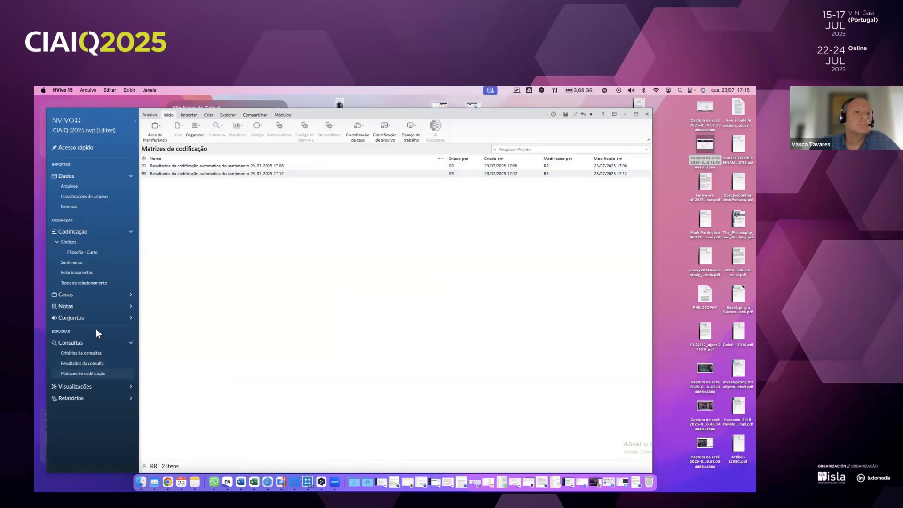
- List the project's structural matrices under Notas and dismiss their introductory page
{"action": "left_click", "coordinate": [96, 308]}
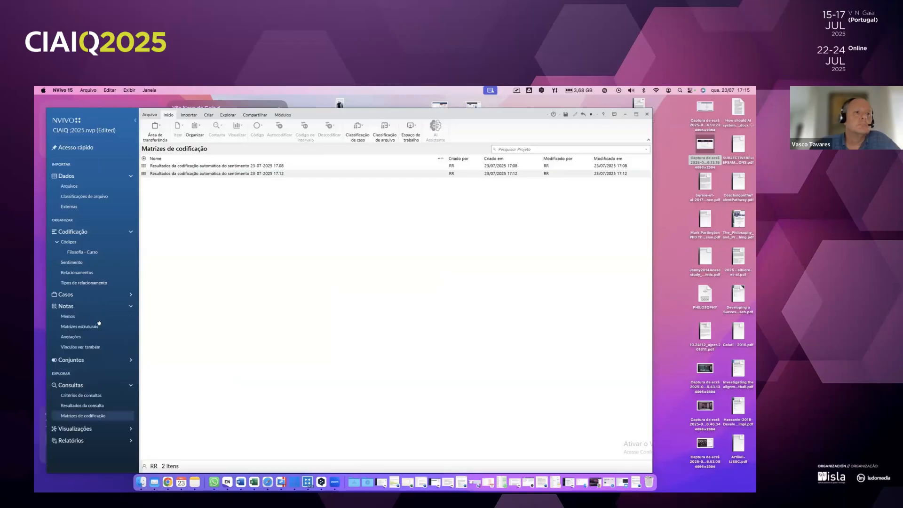
{"action": "left_click", "coordinate": [98, 328]}
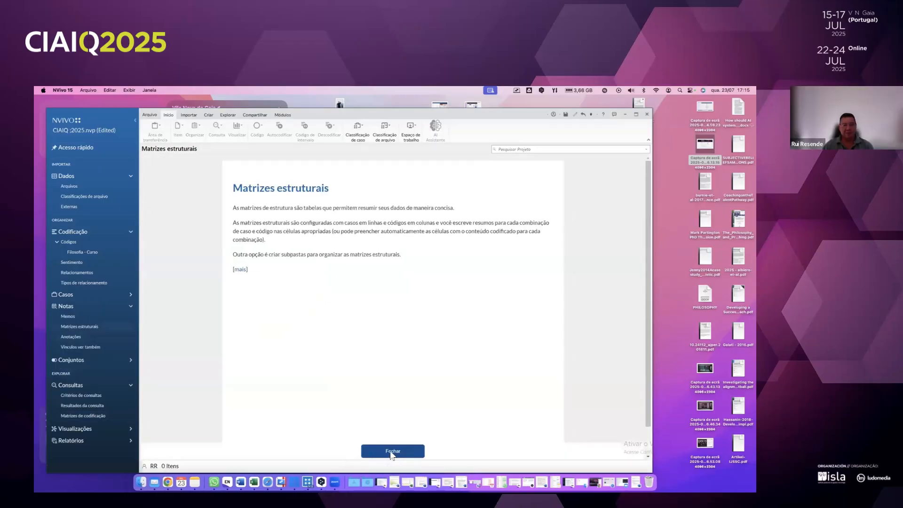
{"action": "left_click", "coordinate": [389, 451]}
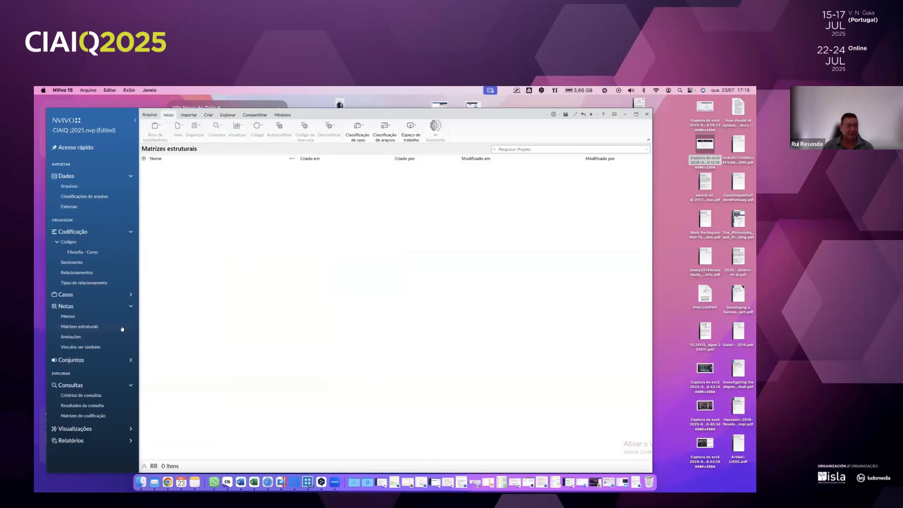
{"action": "right_click", "coordinate": [279, 255]}
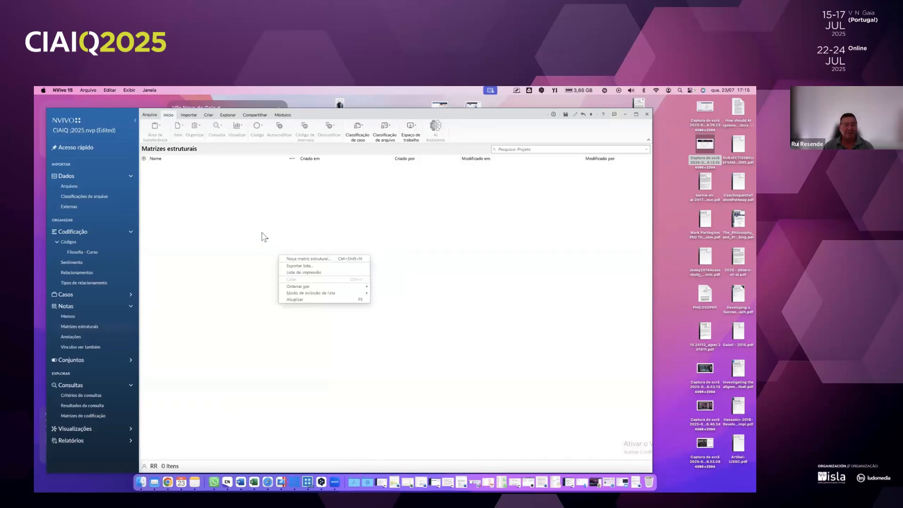
{"action": "left_click", "coordinate": [204, 270]}
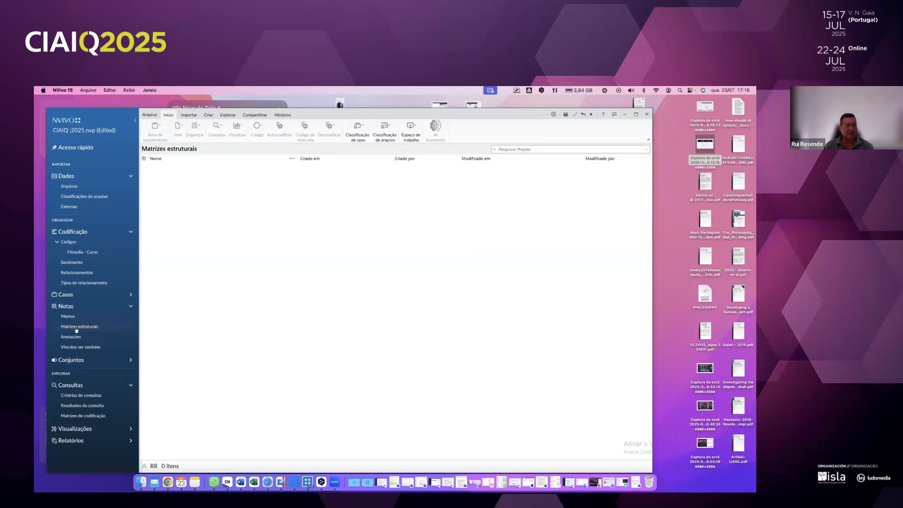
- Start a new structural matrix named M1 with all Filosofia - Curso cases except the first, unnumbered one as its rows
{"action": "right_click", "coordinate": [257, 281]}
{"action": "left_click", "coordinate": [273, 284]}
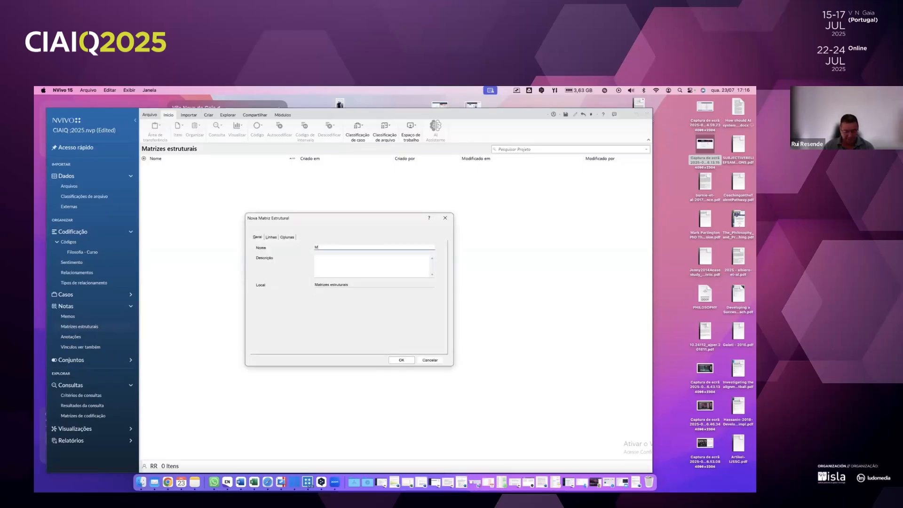
{"action": "left_click", "coordinate": [275, 237]}
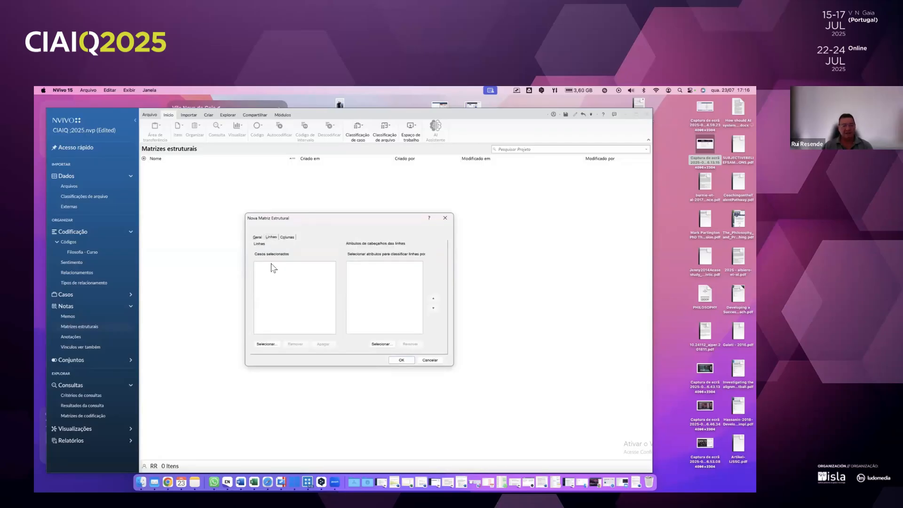
{"action": "left_click", "coordinate": [267, 344]}
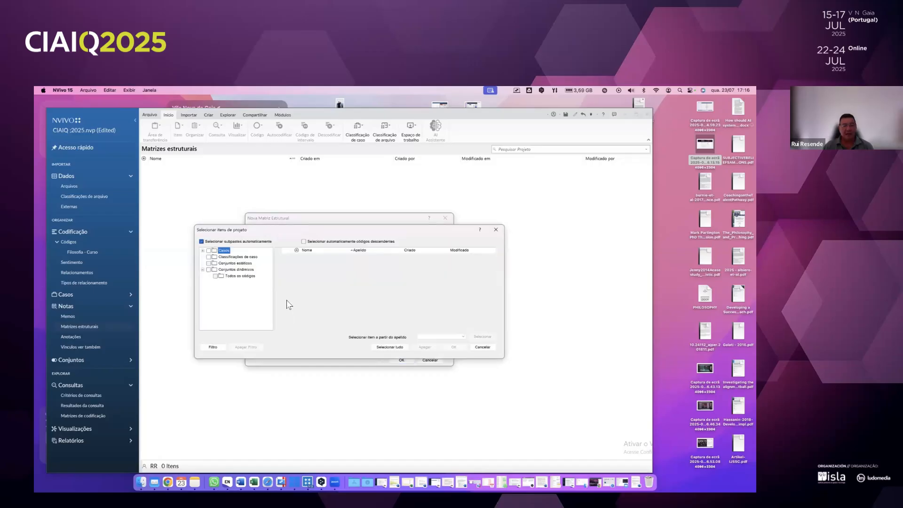
{"action": "left_click", "coordinate": [203, 250]}
{"action": "left_click", "coordinate": [216, 257]}
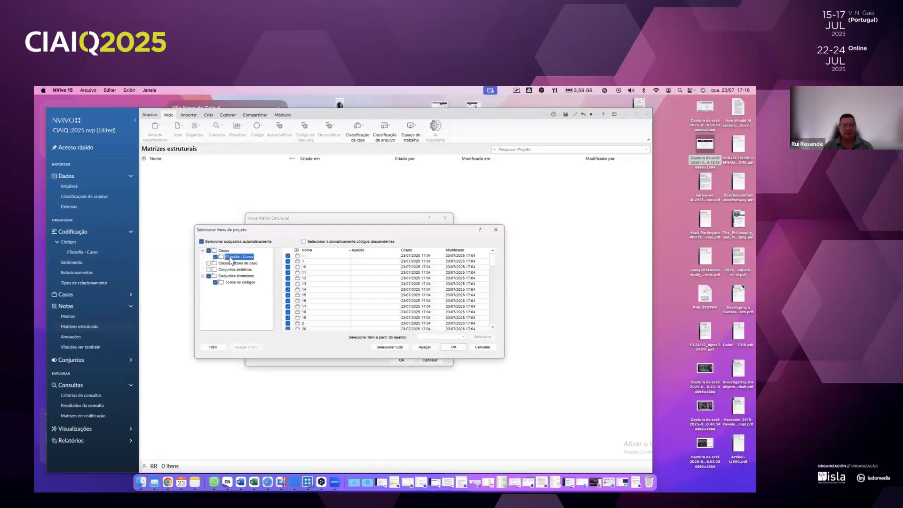
{"action": "left_click", "coordinate": [288, 256]}
{"action": "left_click", "coordinate": [453, 348]}
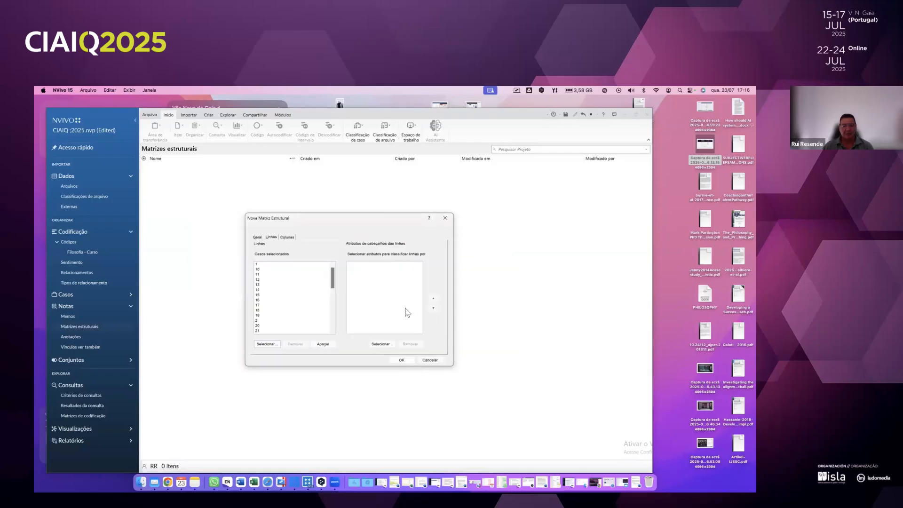
- Classify the matrix rows by the Sexo attribute of the Participante da pesquisa classification
{"action": "left_click_drag", "start_coordinate": [367, 220], "coordinate": [356, 199]}
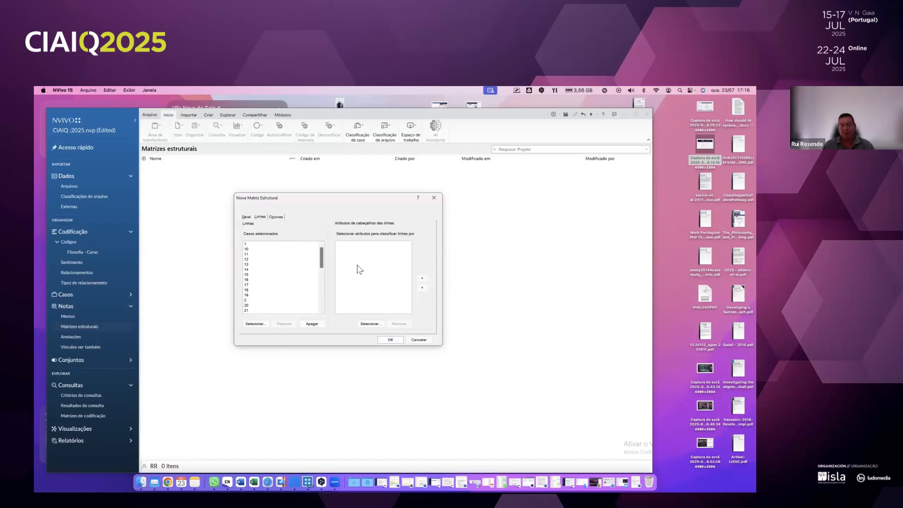
{"action": "left_click", "coordinate": [370, 324]}
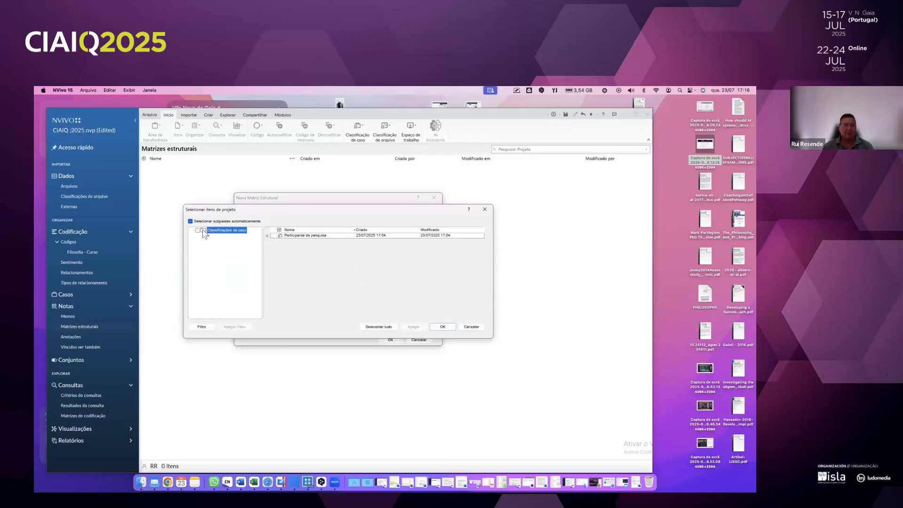
{"action": "left_click", "coordinate": [268, 236]}
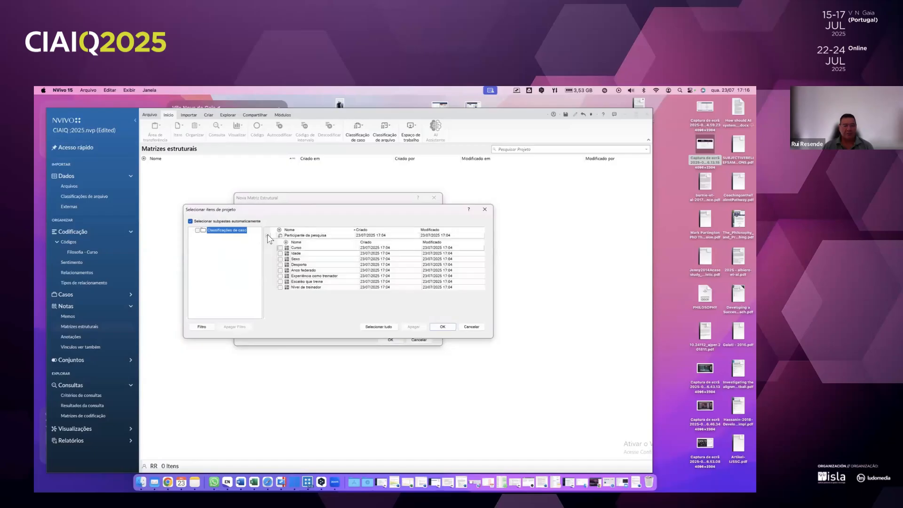
{"action": "left_click", "coordinate": [281, 259]}
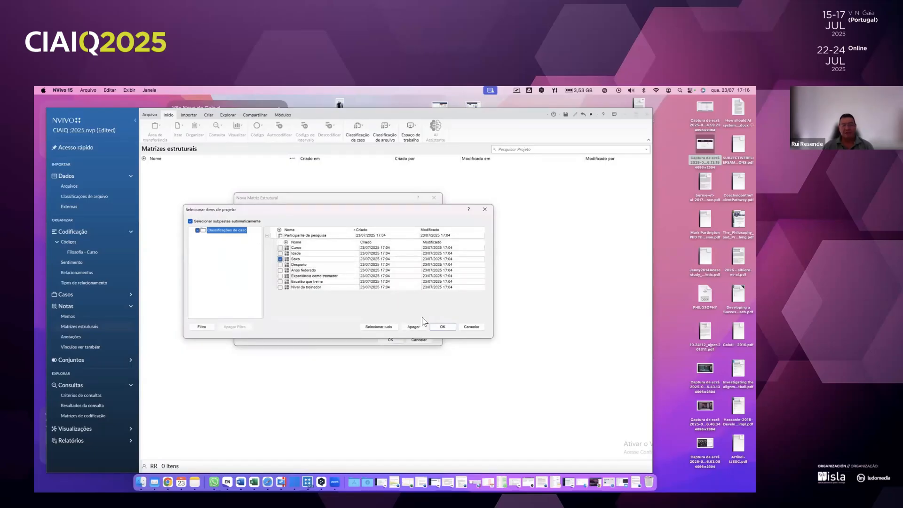
{"action": "left_click", "coordinate": [440, 326]}
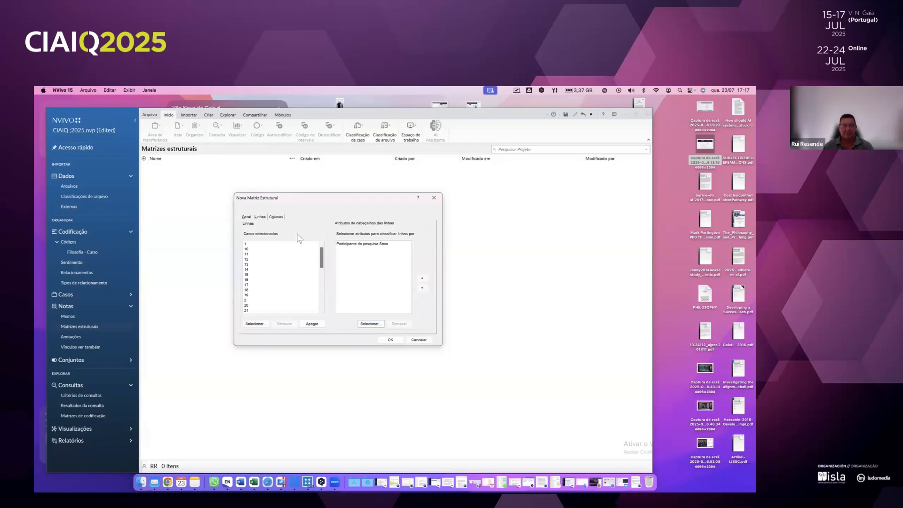
- Use the 8. Padrões Éticos code from Filosofia - Curso as the matrix column and create the structural matrix
{"action": "left_click", "coordinate": [278, 217]}
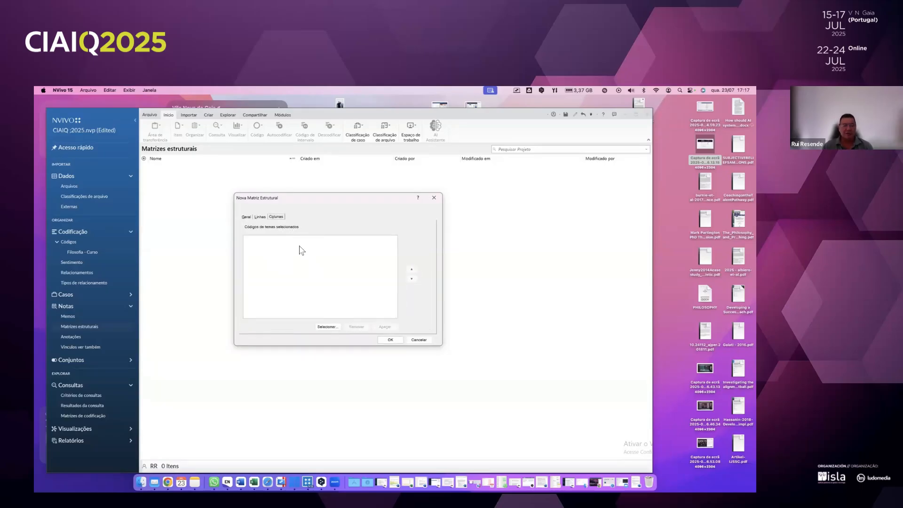
{"action": "left_click", "coordinate": [331, 327]}
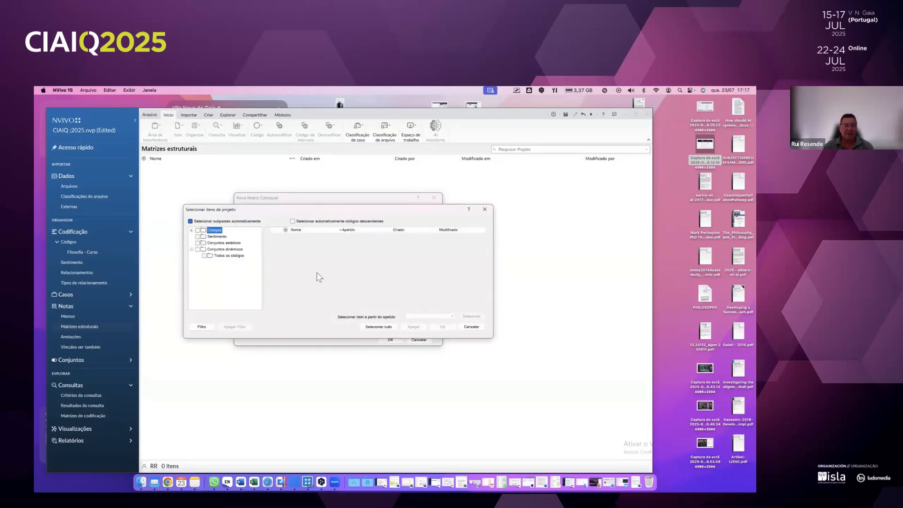
{"action": "left_click", "coordinate": [191, 230]}
{"action": "left_click", "coordinate": [220, 237]}
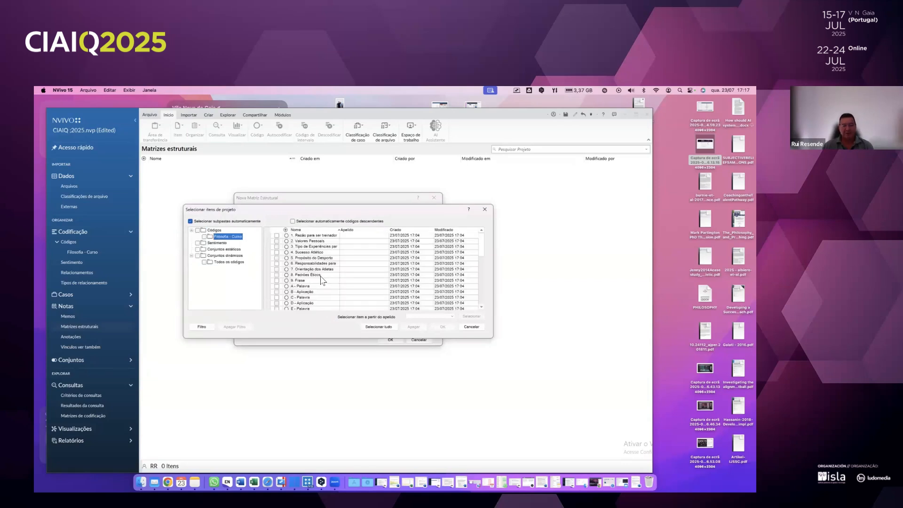
{"action": "left_click", "coordinate": [277, 275]}
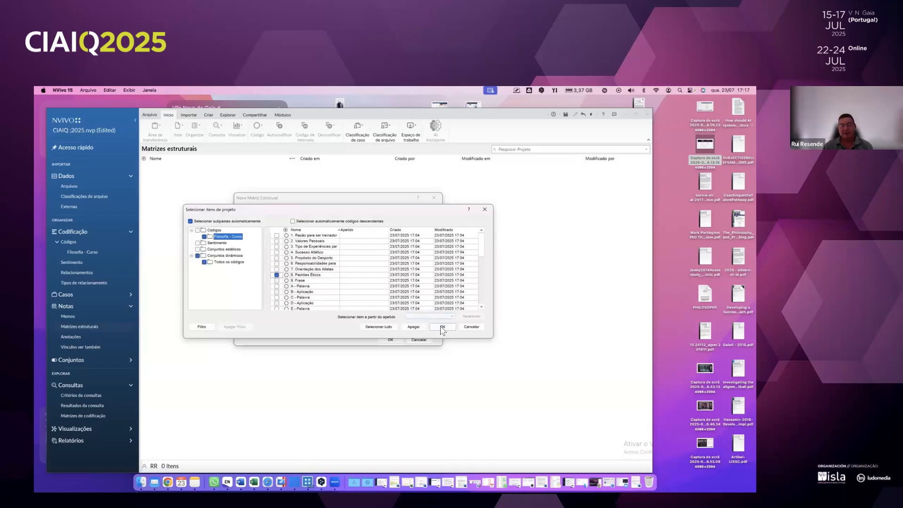
{"action": "left_click", "coordinate": [443, 327]}
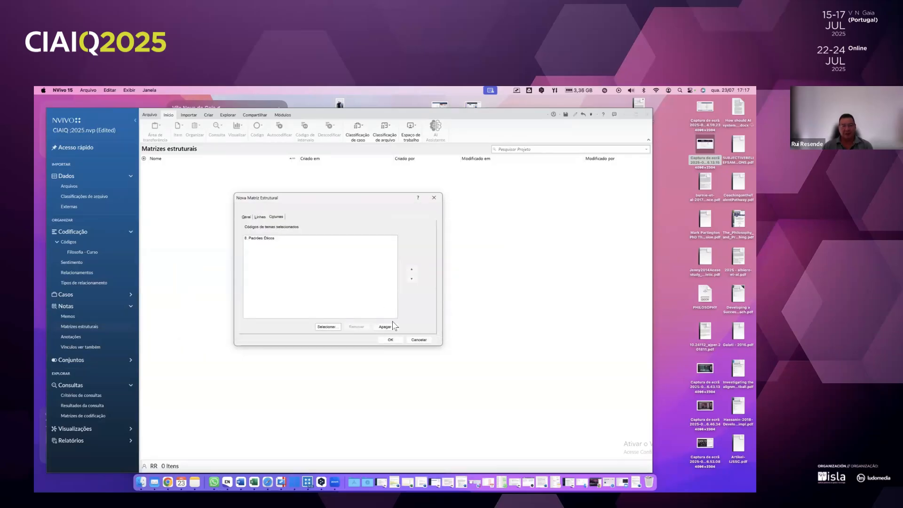
{"action": "left_click", "coordinate": [396, 341]}
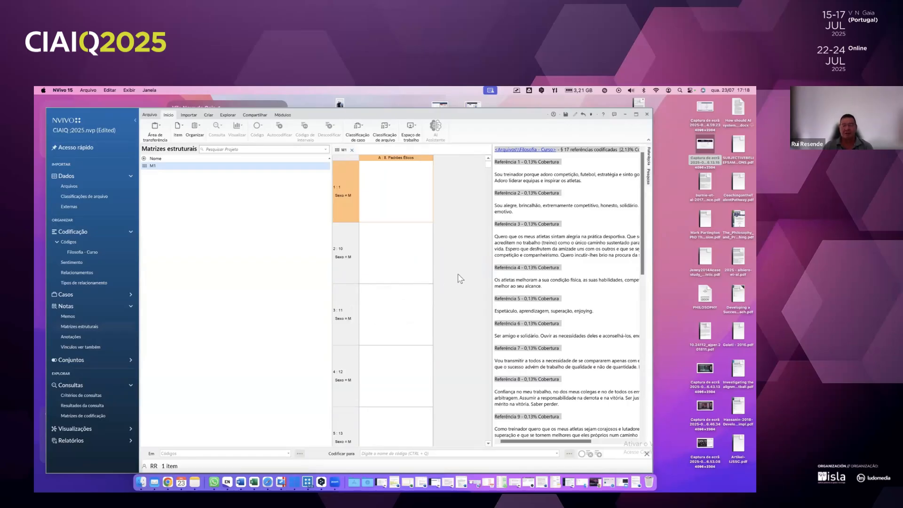
- Examine the coded references of cases 1 and 10 in matrix M1, and look through its rows down to the last case
{"action": "left_click", "coordinate": [400, 195]}
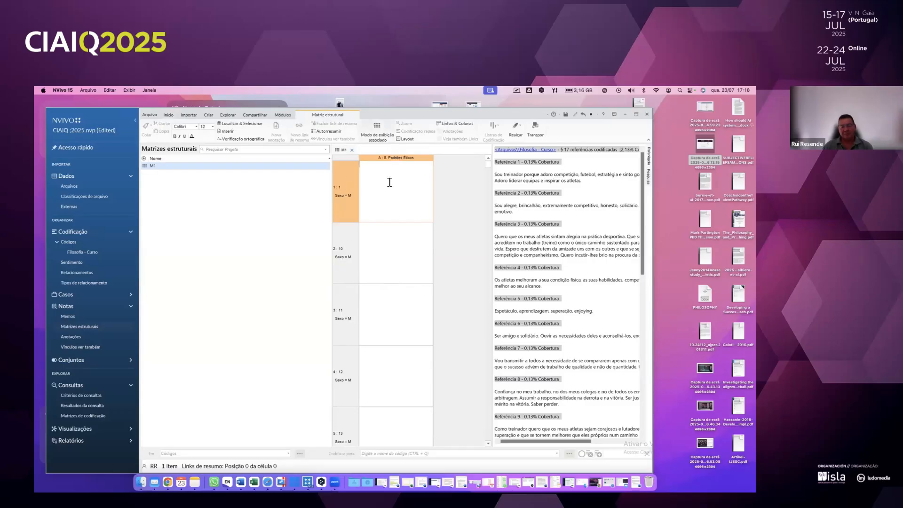
{"action": "left_click", "coordinate": [391, 242]}
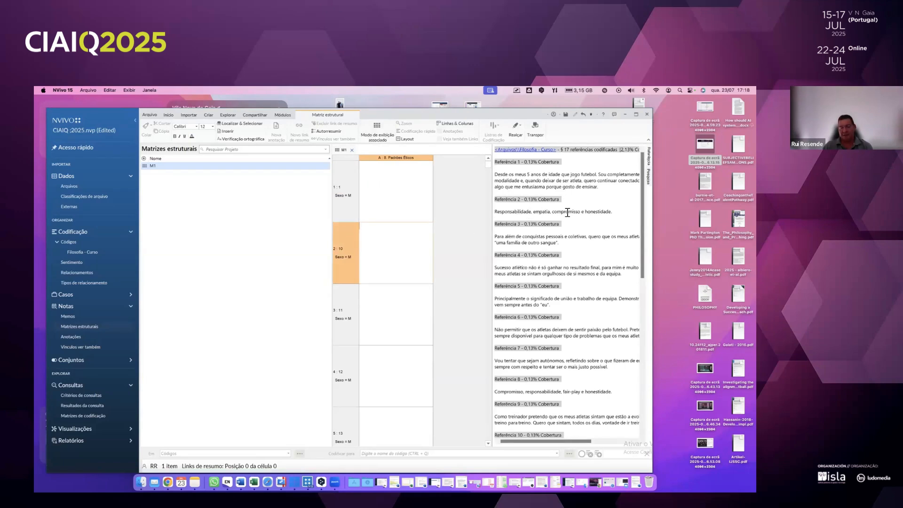
{"action": "left_click", "coordinate": [488, 168]}
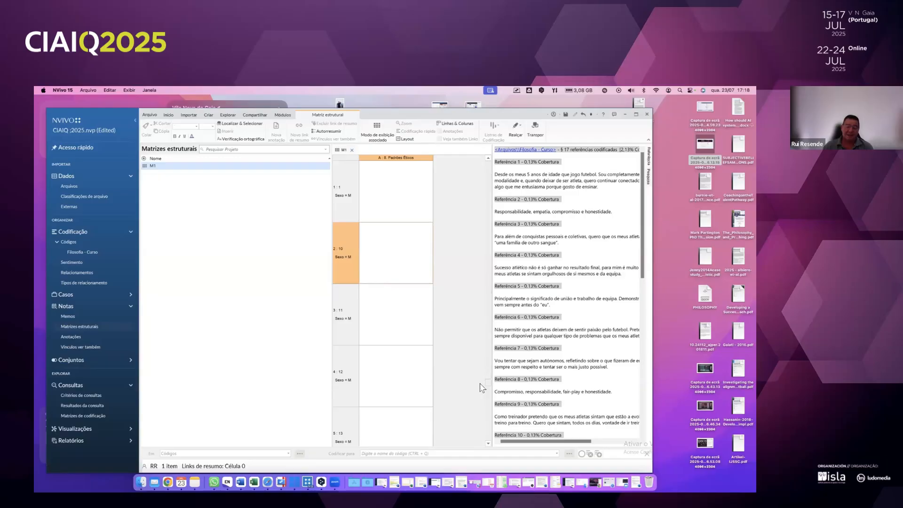
{"action": "scroll", "coordinate": [481, 381], "scroll_direction": "down", "scroll_amount": 10}
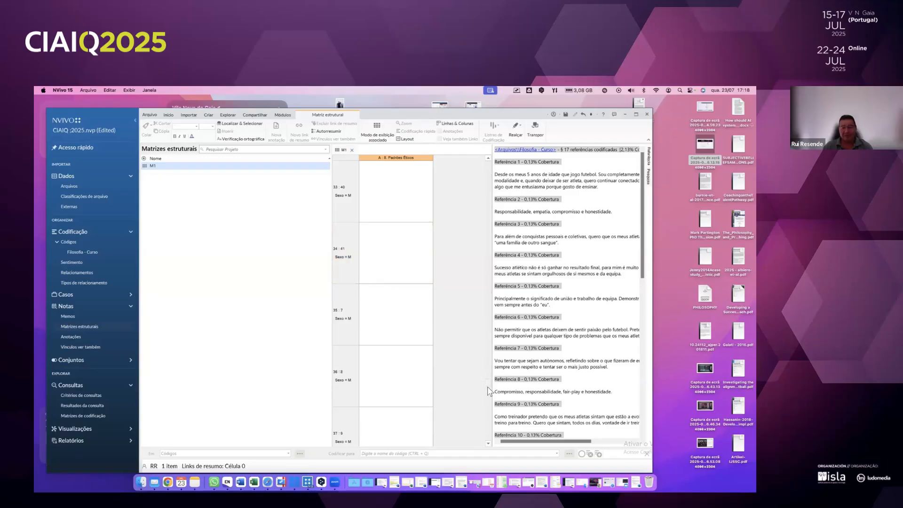
{"action": "left_click", "coordinate": [488, 405]}
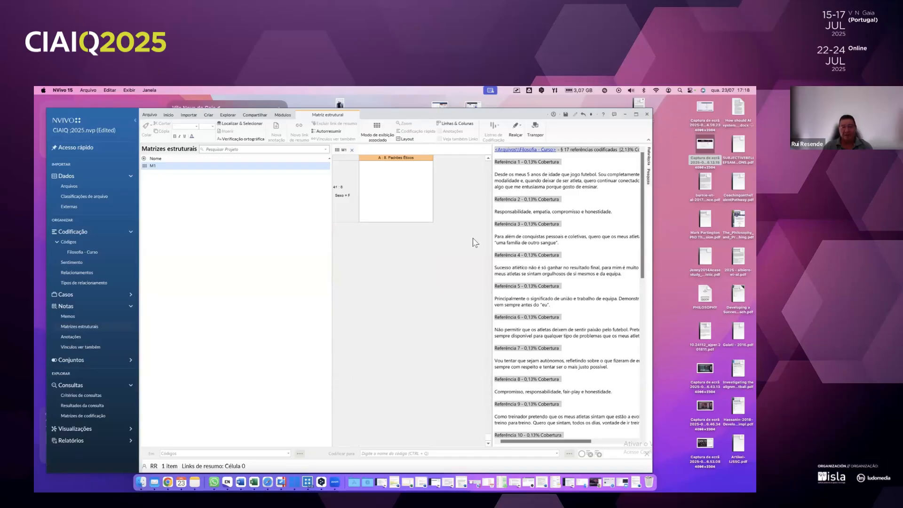
{"action": "left_click", "coordinate": [488, 159]}
{"action": "left_click", "coordinate": [488, 159]}
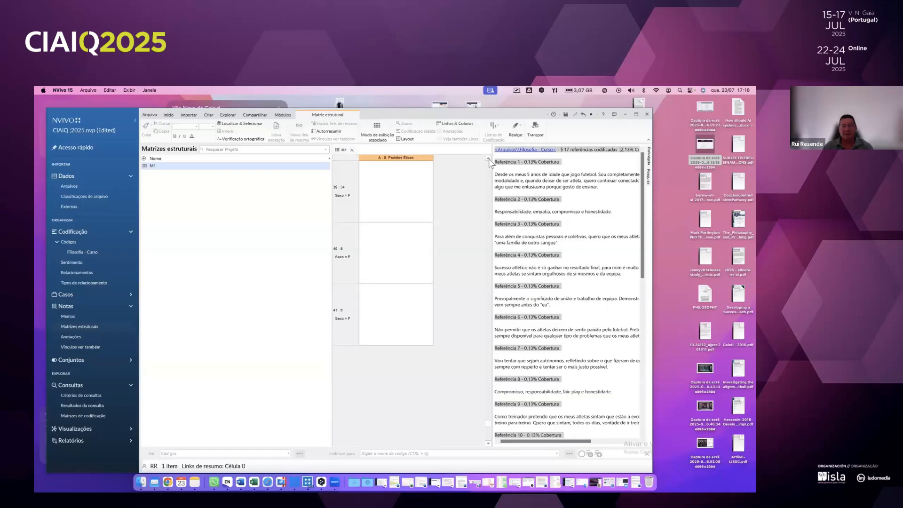
- Auto-summarize the cells of structural matrix M1 from their coded references and acknowledge the completion
{"action": "left_click", "coordinate": [489, 159]}
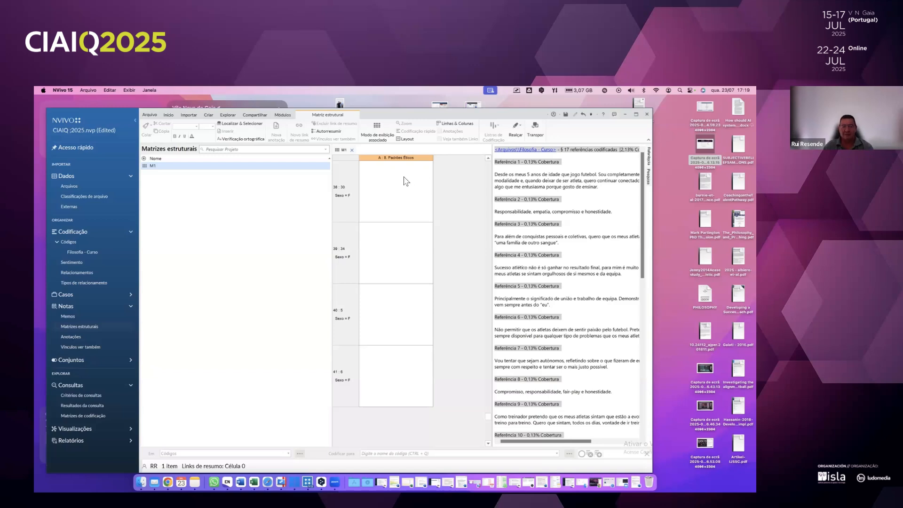
{"action": "left_click", "coordinate": [386, 194]}
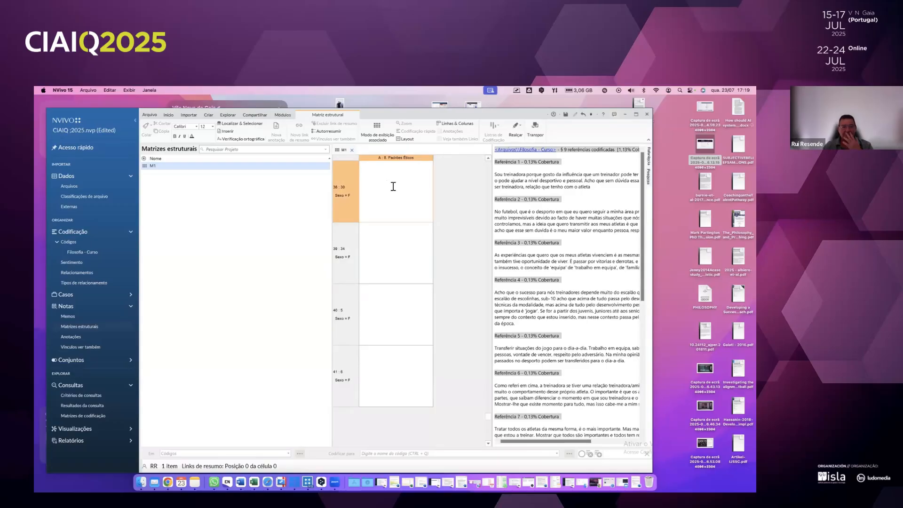
{"action": "left_click", "coordinate": [328, 132]}
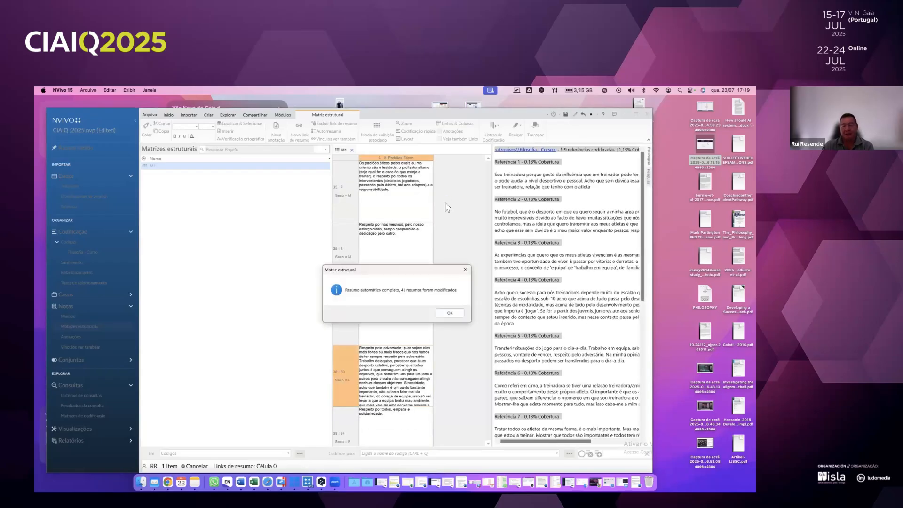
{"action": "left_click", "coordinate": [450, 314]}
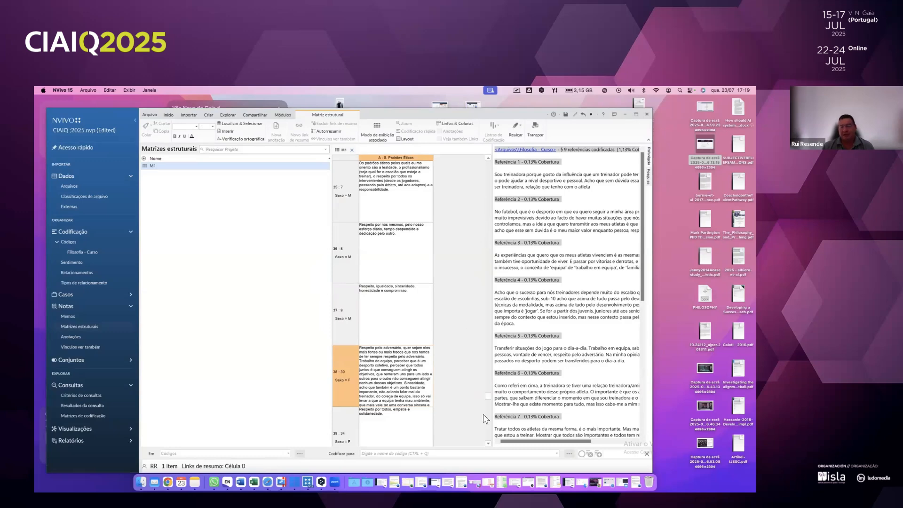
- Review the automatic summaries in matrix M1, widening the 8. Padrões Éticos column and narrowing the structural matrices list
{"action": "scroll", "coordinate": [489, 445], "scroll_direction": "down", "scroll_amount": 5}
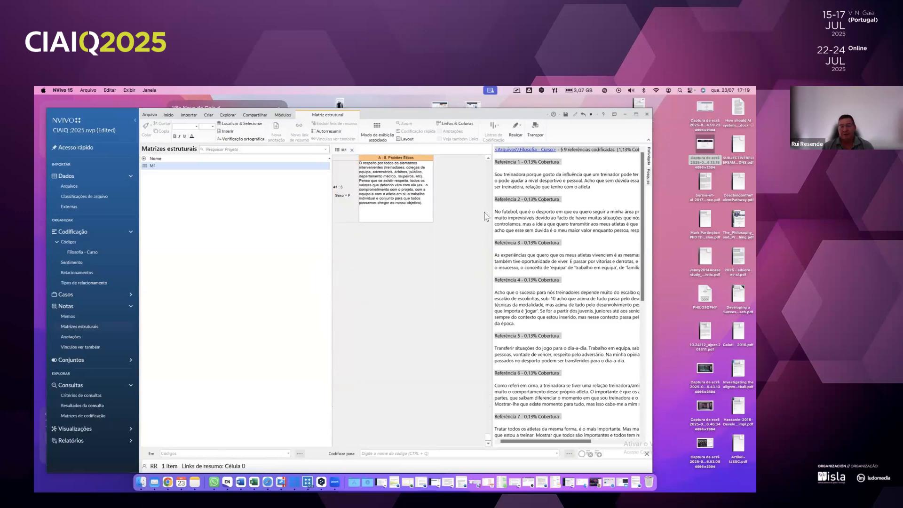
{"action": "scroll", "coordinate": [488, 162], "scroll_direction": "up", "scroll_amount": 3}
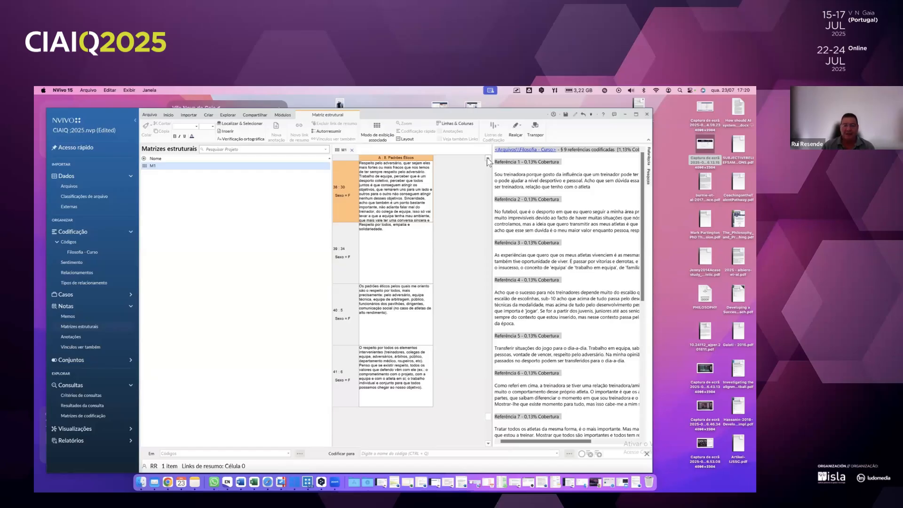
{"action": "left_click", "coordinate": [395, 235]}
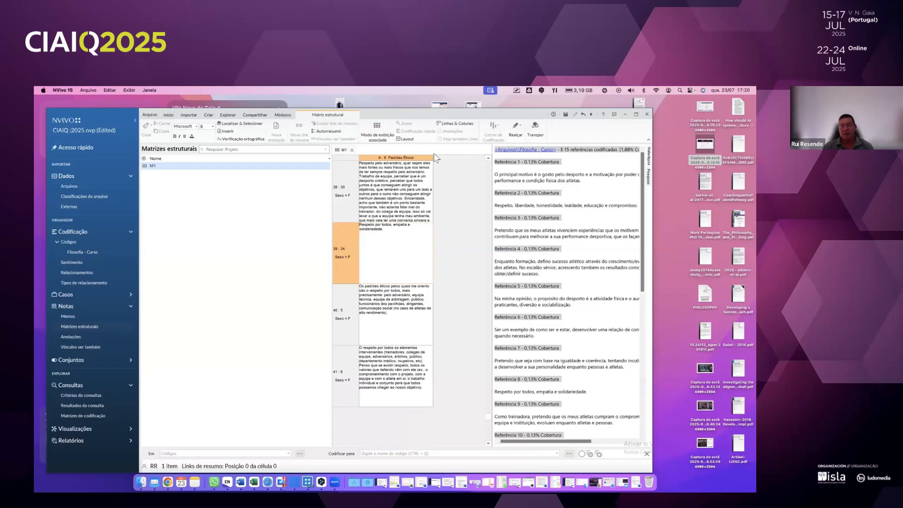
{"action": "left_click_drag", "start_coordinate": [433, 157], "coordinate": [464, 158]}
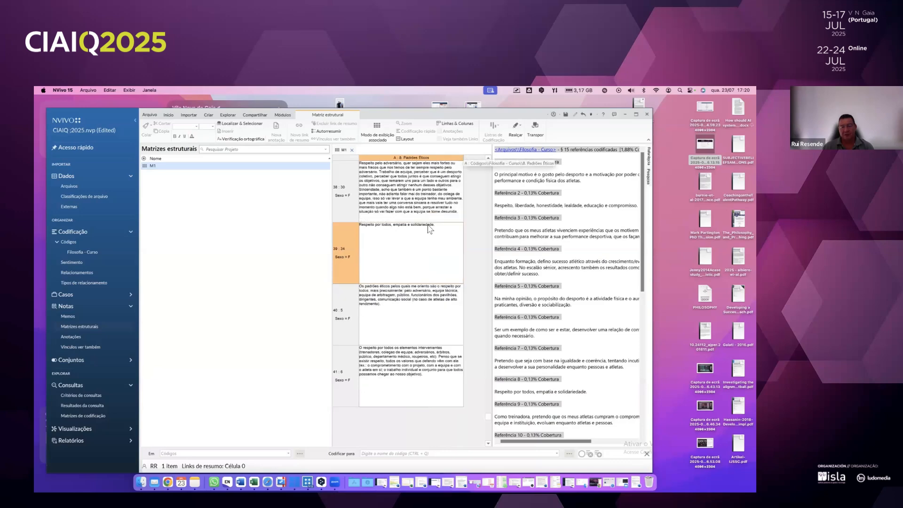
{"action": "scroll", "coordinate": [403, 241], "scroll_direction": "up", "scroll_amount": 5}
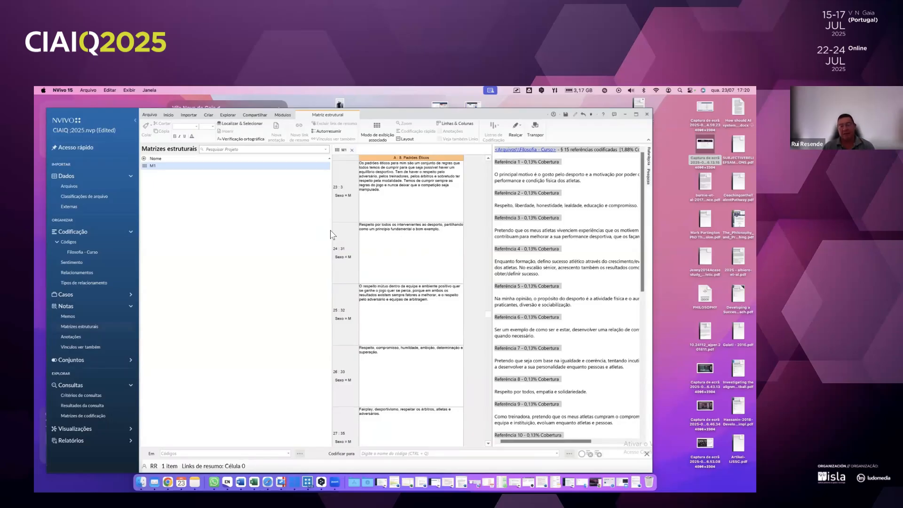
{"action": "right_click", "coordinate": [396, 241]}
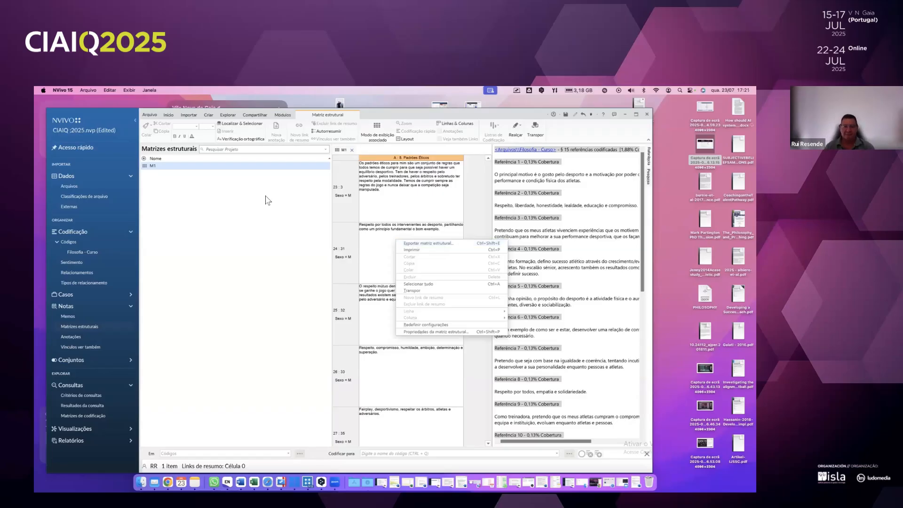
{"action": "left_click", "coordinate": [283, 203]}
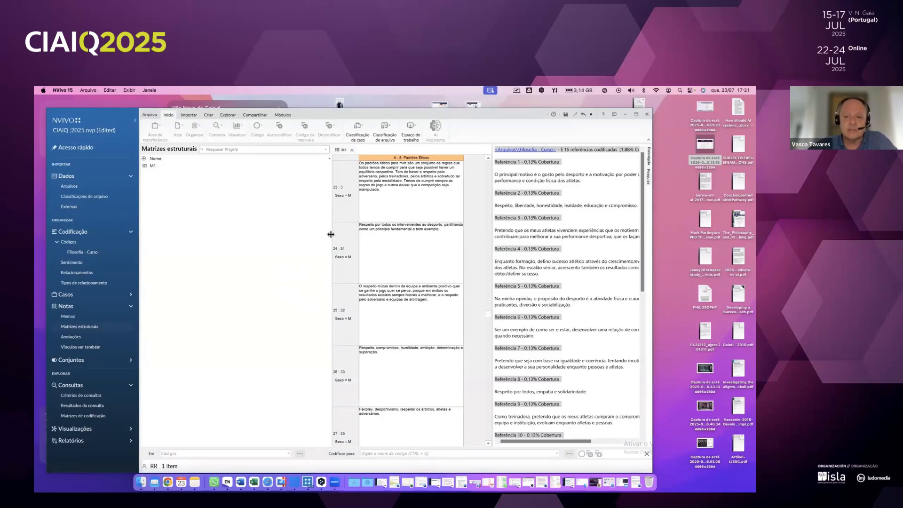
{"action": "left_click_drag", "start_coordinate": [331, 238], "coordinate": [305, 240]}
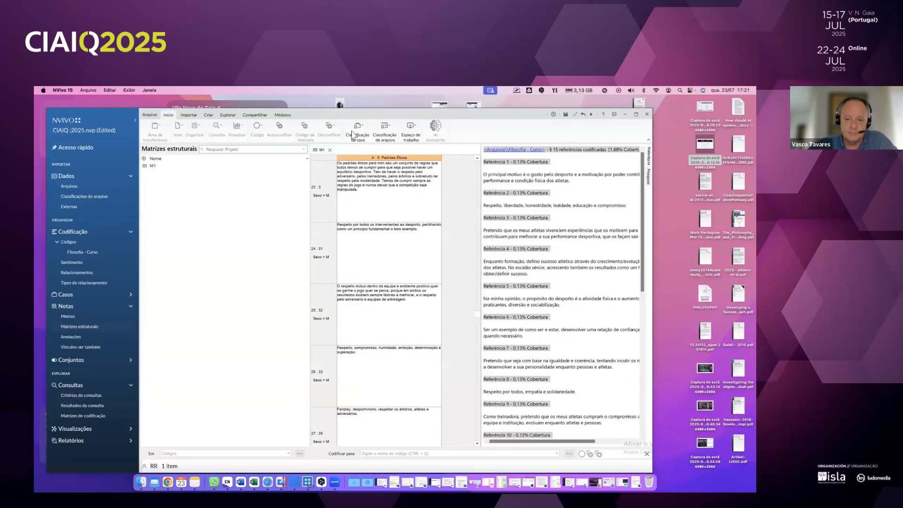
{"action": "left_click_drag", "start_coordinate": [373, 116], "coordinate": [373, 117]}
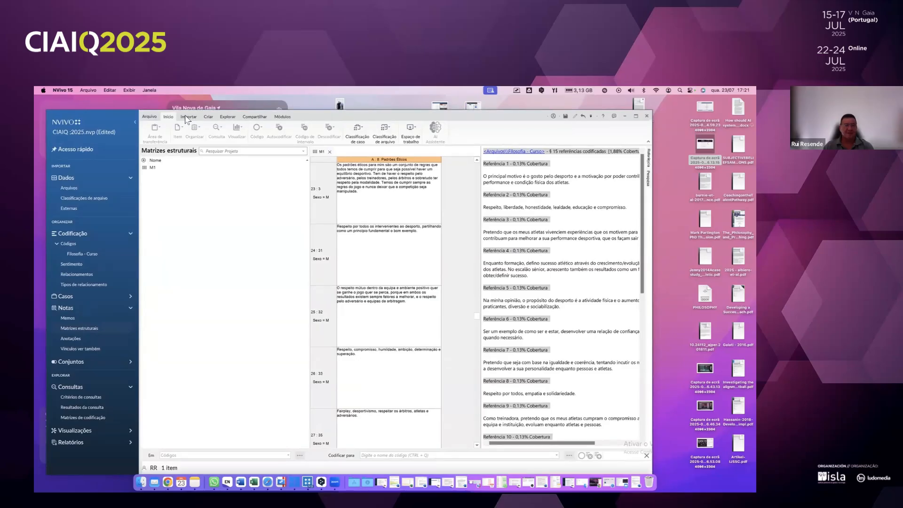
{"action": "left_click", "coordinate": [283, 116]}
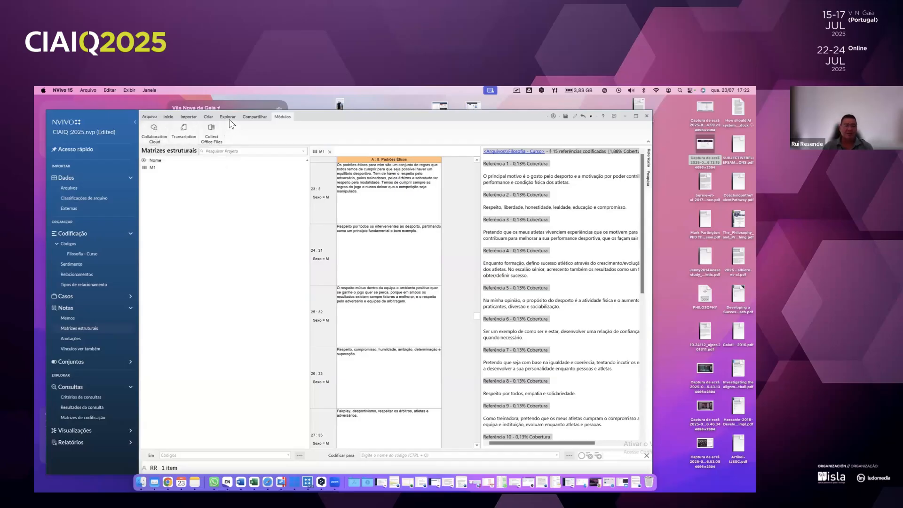
{"action": "left_click", "coordinate": [169, 117]}
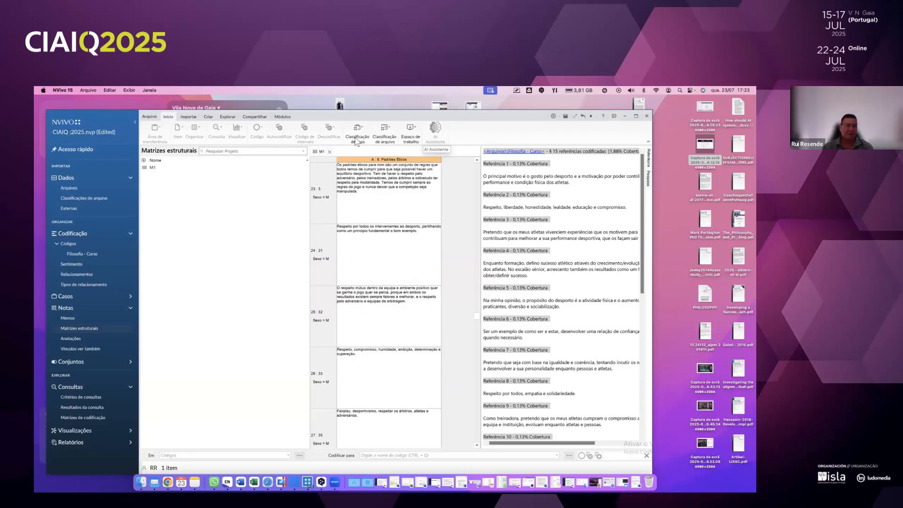
- Examine the actions available for the 8. Padrões Éticos code in Filosofia - Curso
{"action": "left_click", "coordinate": [100, 255]}
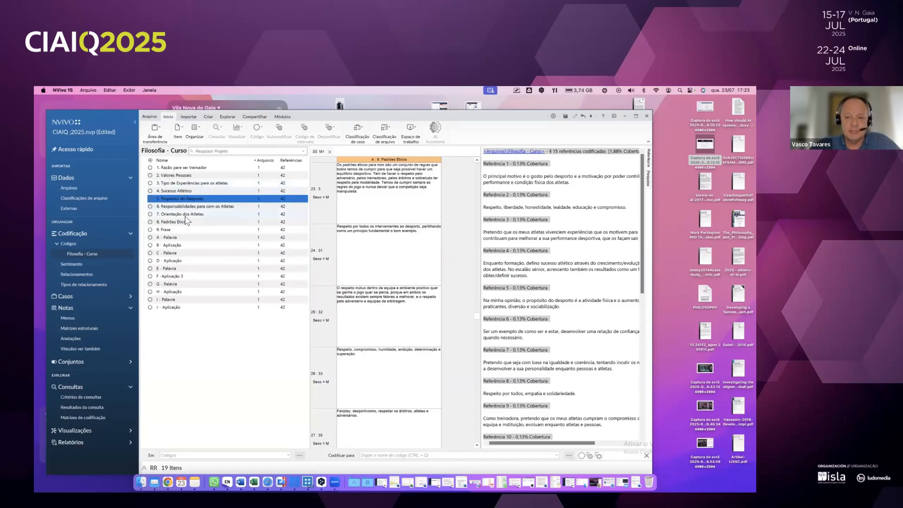
{"action": "left_click", "coordinate": [210, 222]}
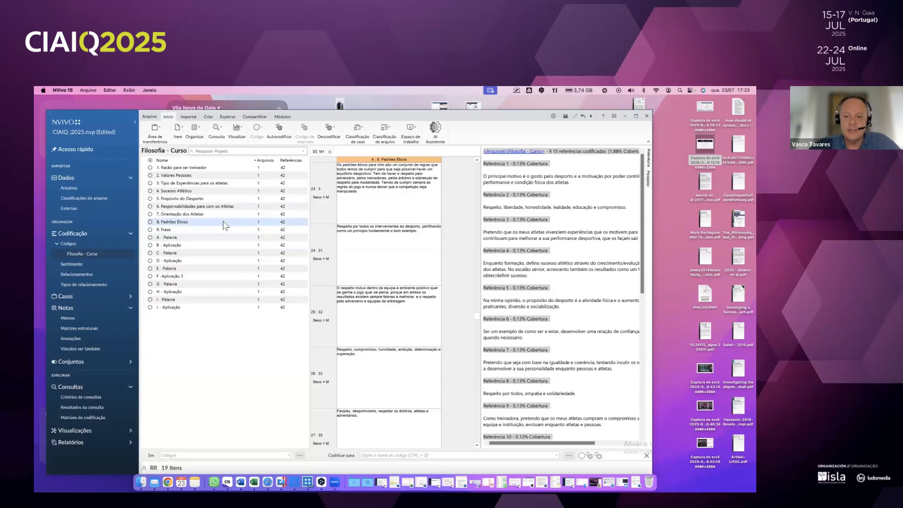
{"action": "right_click", "coordinate": [224, 225]}
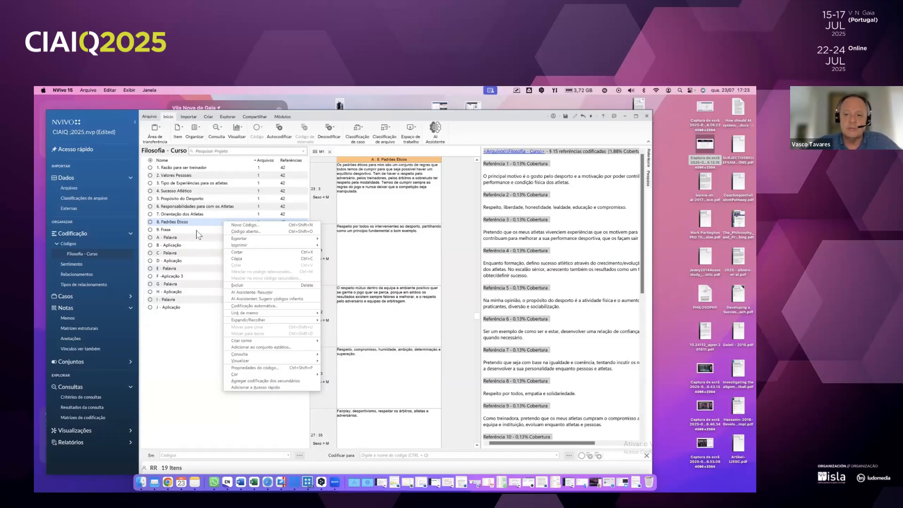
- Generate the formatted report Resumo de codificação por relatório formatado em código without any filters
{"action": "left_click", "coordinate": [132, 444]}
{"action": "left_click", "coordinate": [123, 443]}
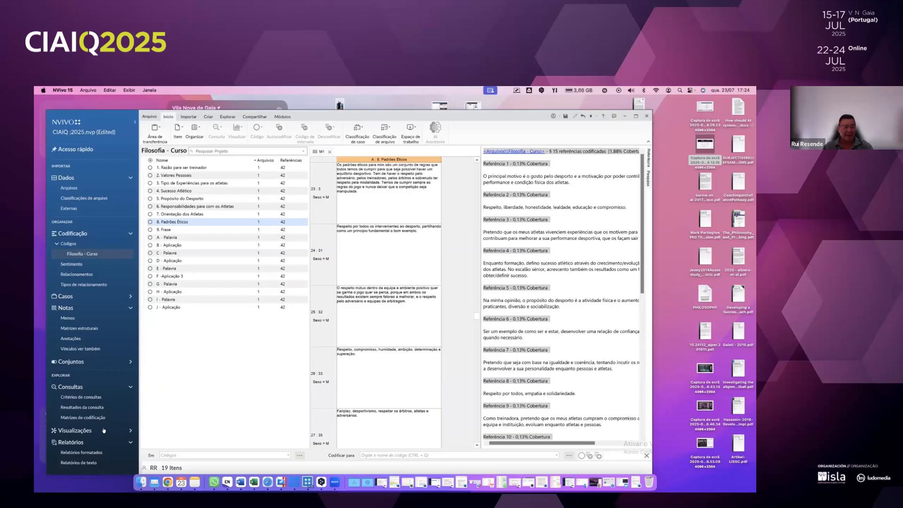
{"action": "left_click", "coordinate": [99, 454]}
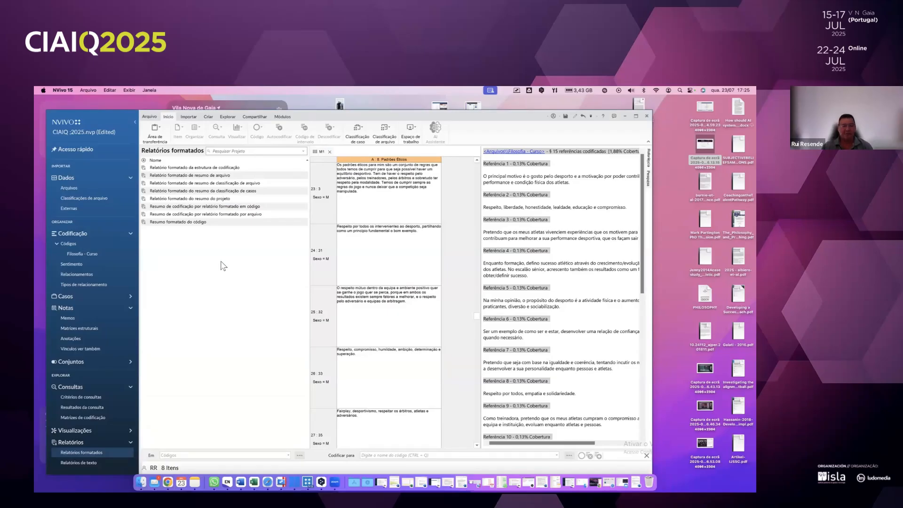
{"action": "left_click", "coordinate": [255, 209]}
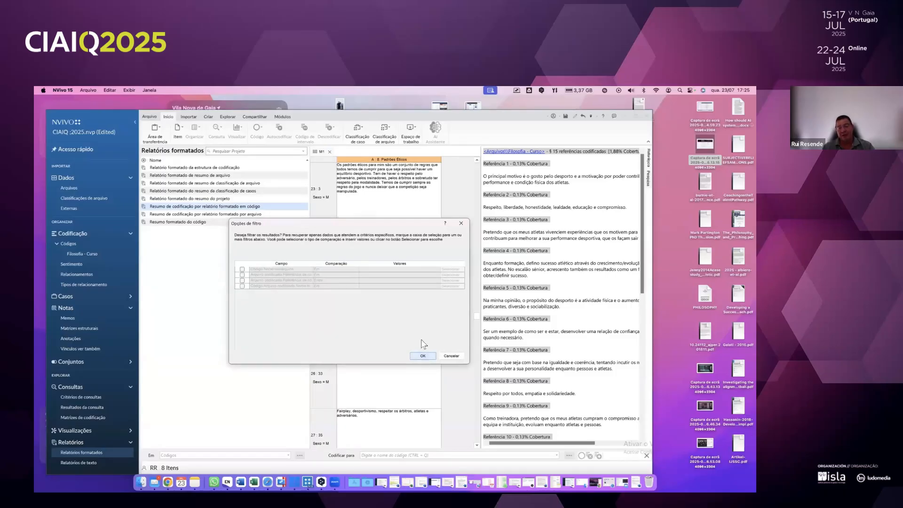
{"action": "left_click", "coordinate": [423, 356]}
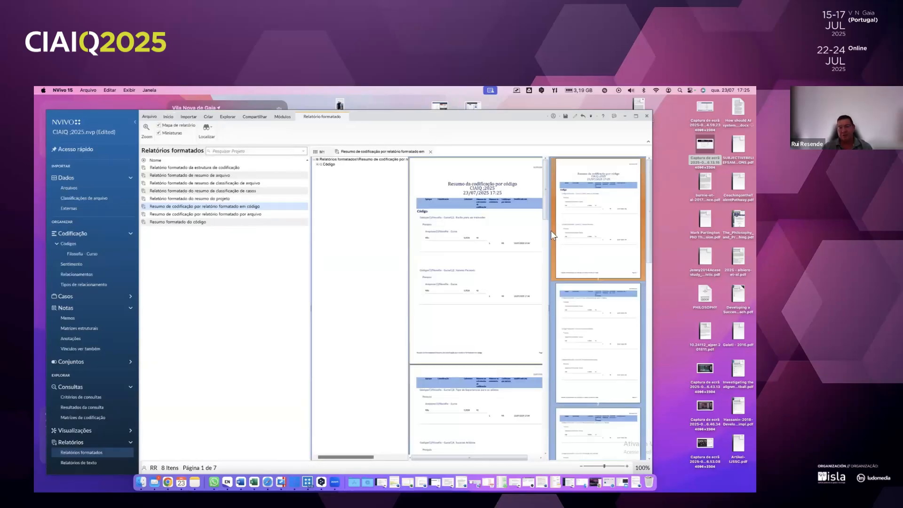
- Collapse the report map, hide the page thumbnails and enlarge the coding summary report to 155%
{"action": "scroll", "coordinate": [516, 261], "scroll_direction": "down", "scroll_amount": 1}
{"action": "scroll", "coordinate": [516, 261], "scroll_direction": "down", "scroll_amount": 10}
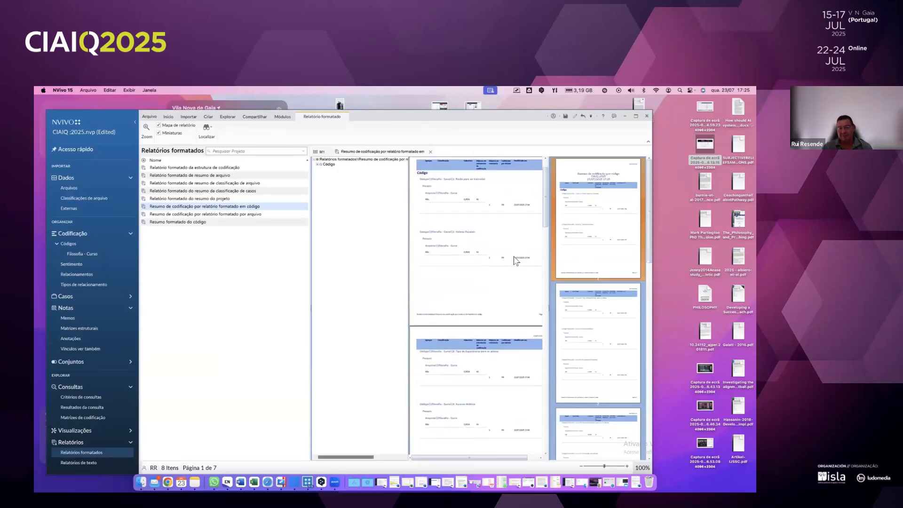
{"action": "scroll", "coordinate": [516, 261], "scroll_direction": "down", "scroll_amount": 10}
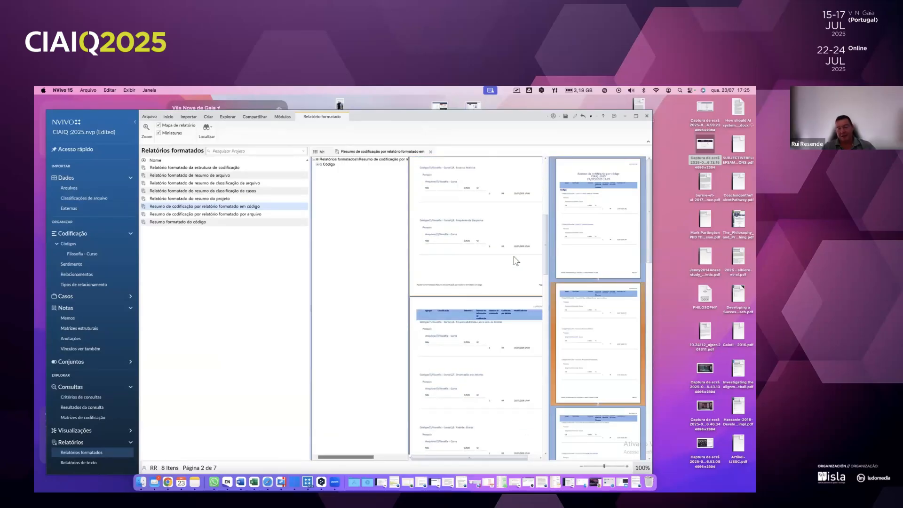
{"action": "scroll", "coordinate": [516, 261], "scroll_direction": "down", "scroll_amount": 2}
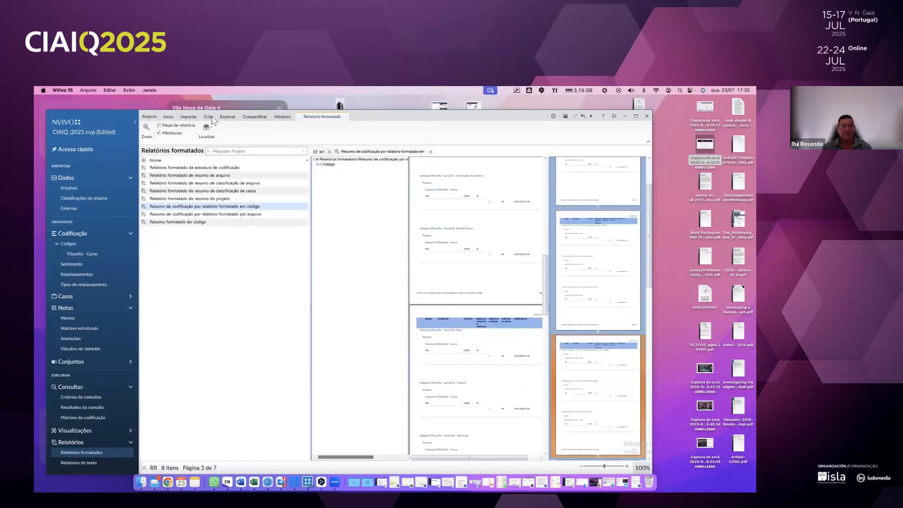
{"action": "left_click", "coordinate": [314, 160]}
{"action": "left_click", "coordinate": [163, 134]}
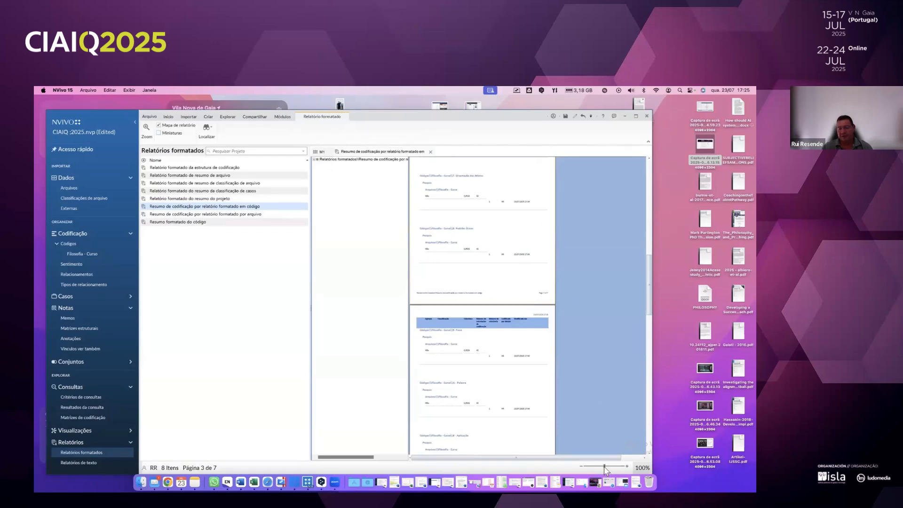
{"action": "left_click_drag", "start_coordinate": [605, 466], "coordinate": [615, 466]}
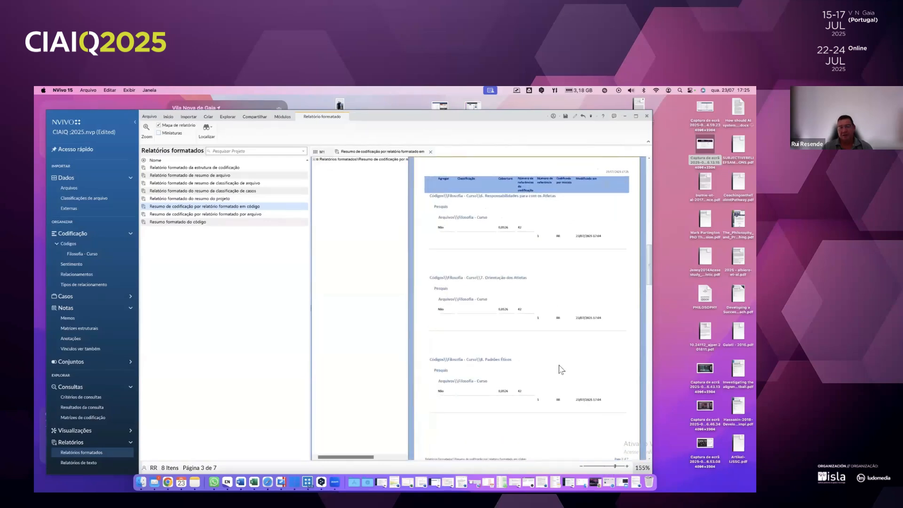
- Look through the per-code summaries in the enlarged report, and close both the report and matrix M1
{"action": "scroll", "coordinate": [561, 370], "scroll_direction": "down", "scroll_amount": 10}
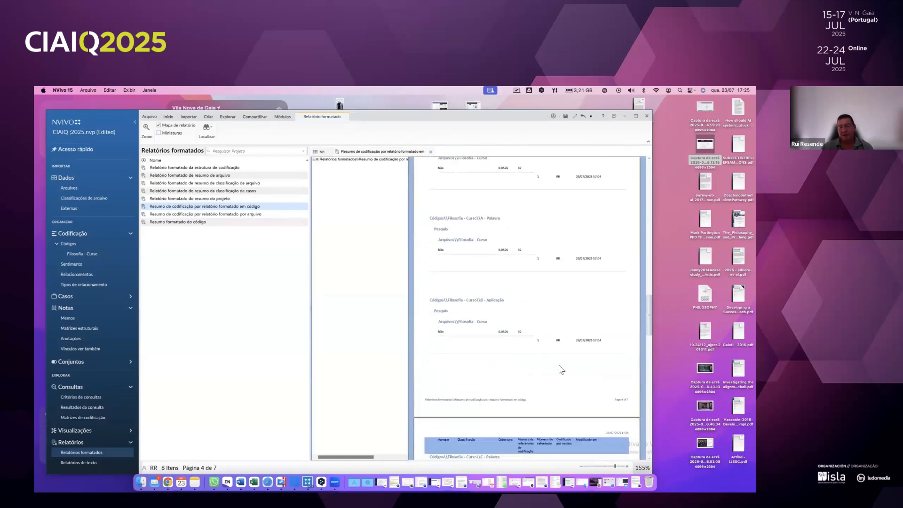
{"action": "scroll", "coordinate": [562, 370], "scroll_direction": "down", "scroll_amount": 5}
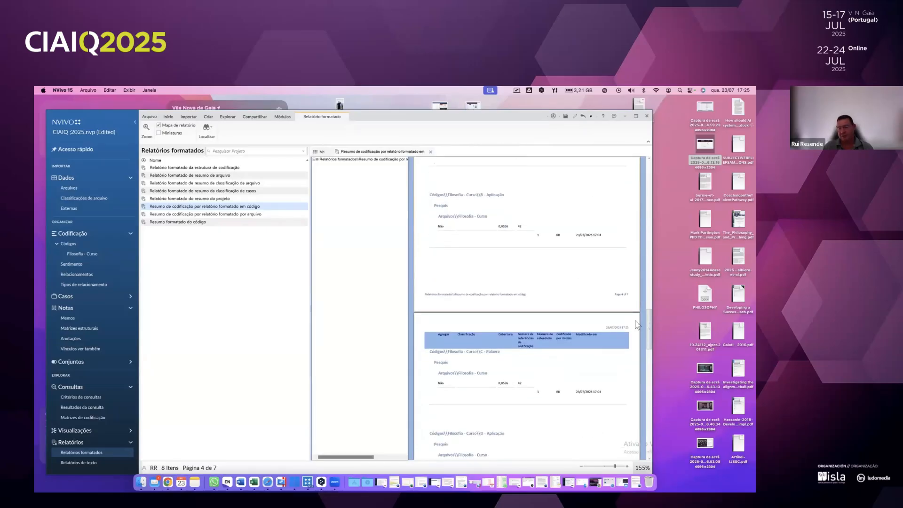
{"action": "left_click_drag", "start_coordinate": [647, 327], "coordinate": [645, 378]}
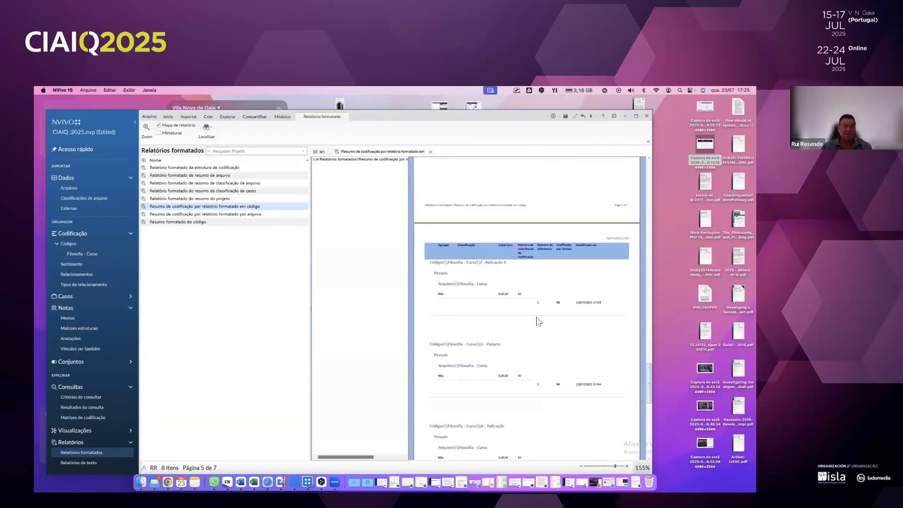
{"action": "scroll", "coordinate": [533, 310], "scroll_direction": "up", "scroll_amount": 2}
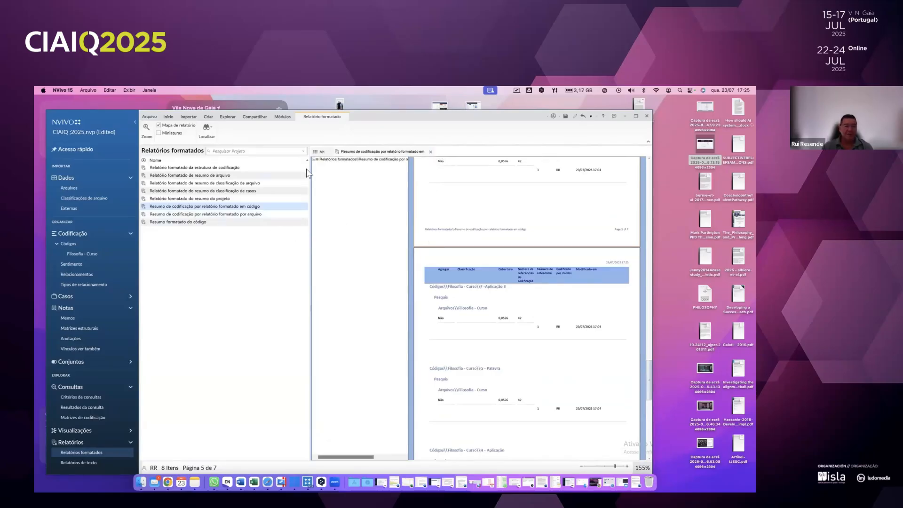
{"action": "left_click", "coordinate": [430, 152]}
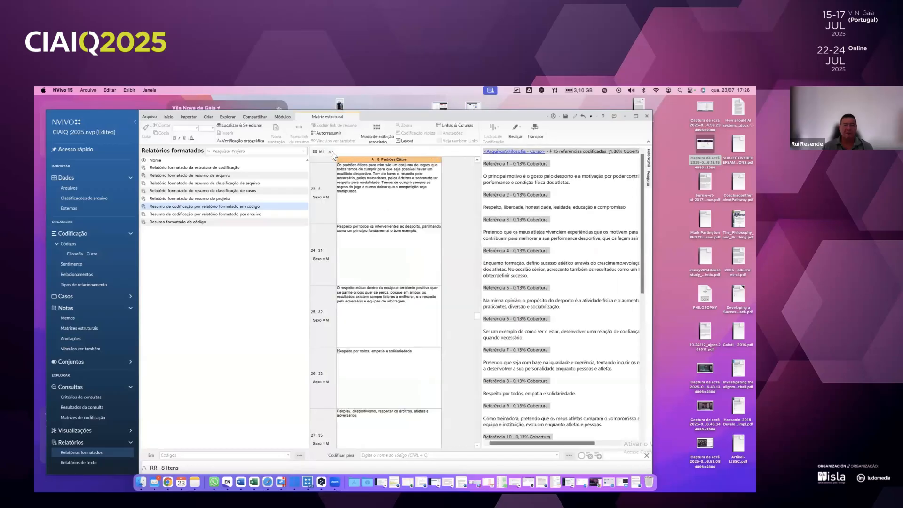
{"action": "left_click", "coordinate": [329, 152]}
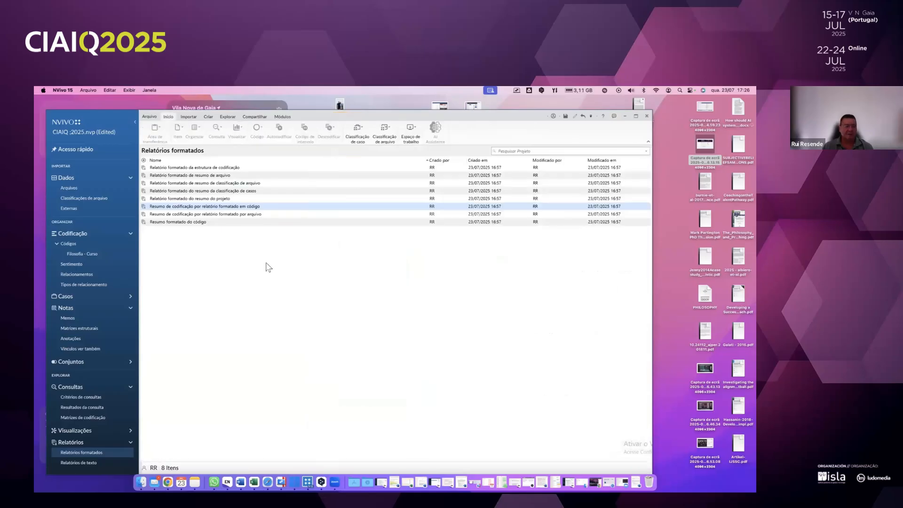
- Generate Portuguese AI-suggested child codes for 8. Padrões Éticos in Filosofia - Curso, accept all suggestions and expand the code
{"action": "left_click", "coordinate": [94, 257]}
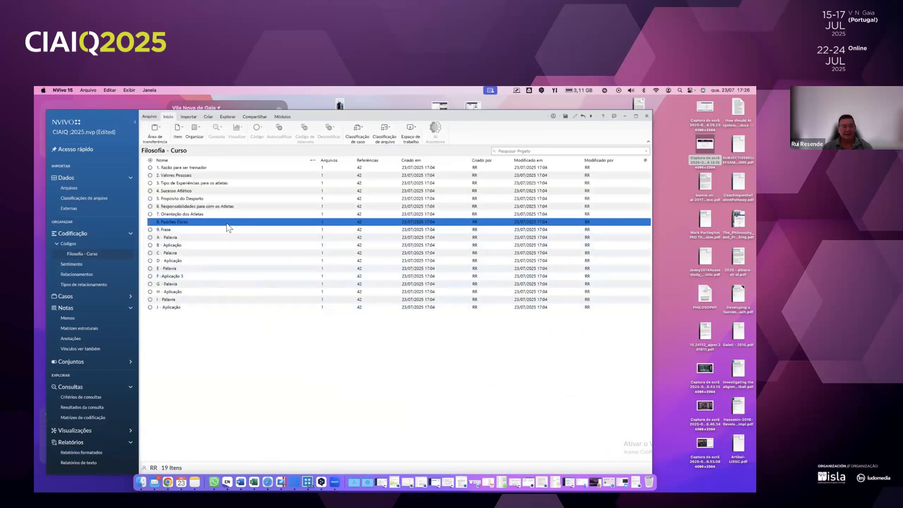
{"action": "right_click", "coordinate": [202, 223]}
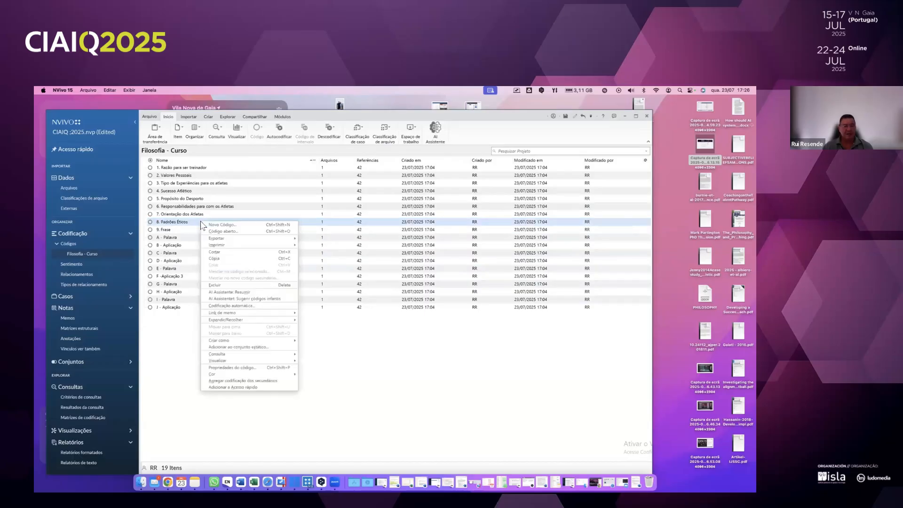
{"action": "left_click", "coordinate": [220, 299]}
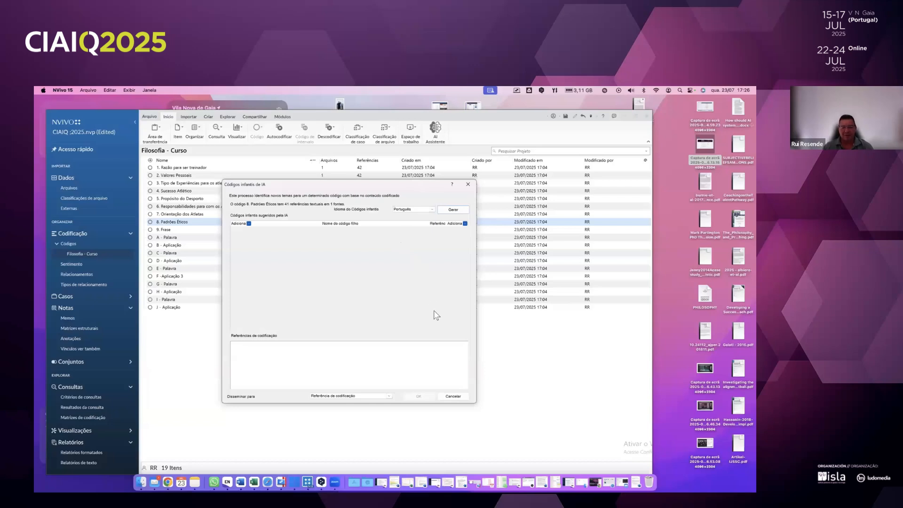
{"action": "left_click", "coordinate": [453, 210]}
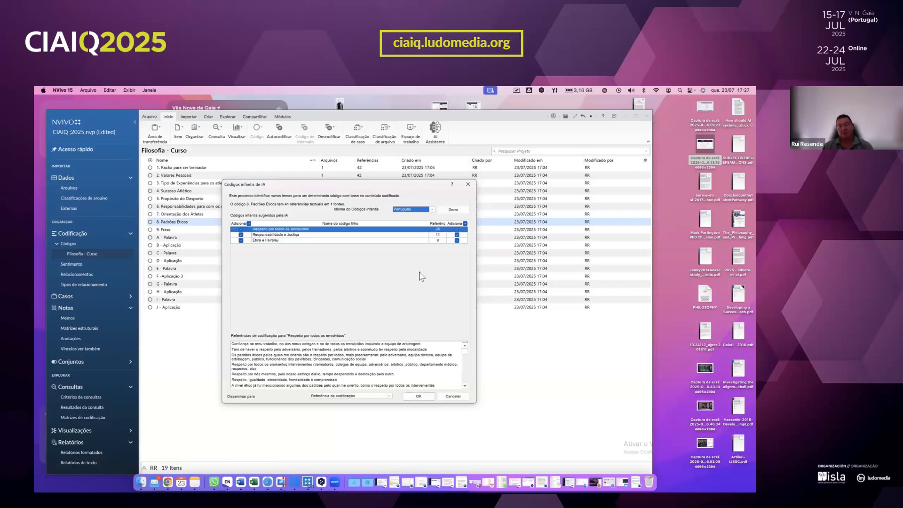
{"action": "left_click", "coordinate": [414, 395]}
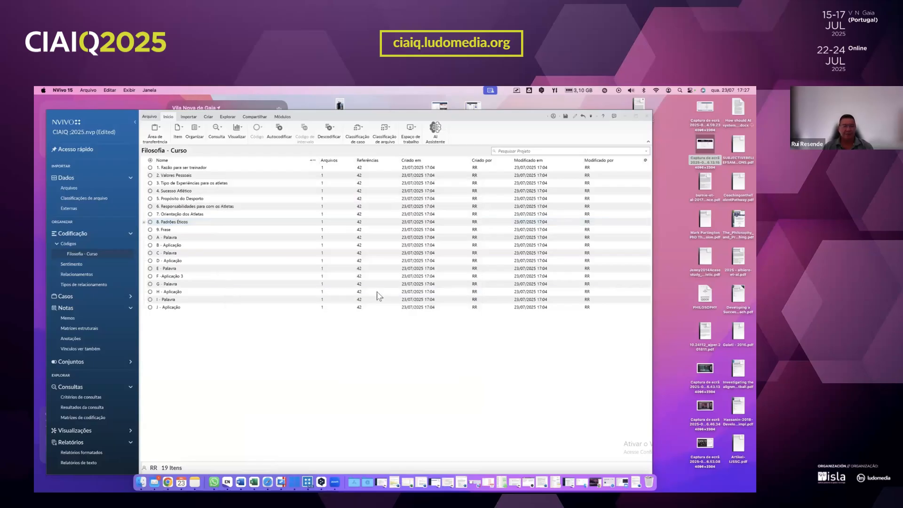
{"action": "left_click", "coordinate": [144, 222]}
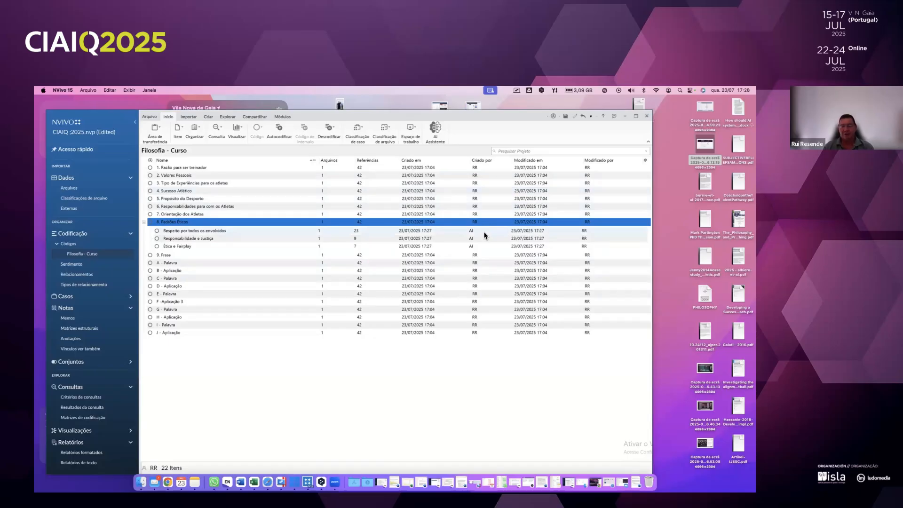
- Open the child code Respeito por todos os envolvidos and read through its coded references
{"action": "left_click", "coordinate": [201, 231]}
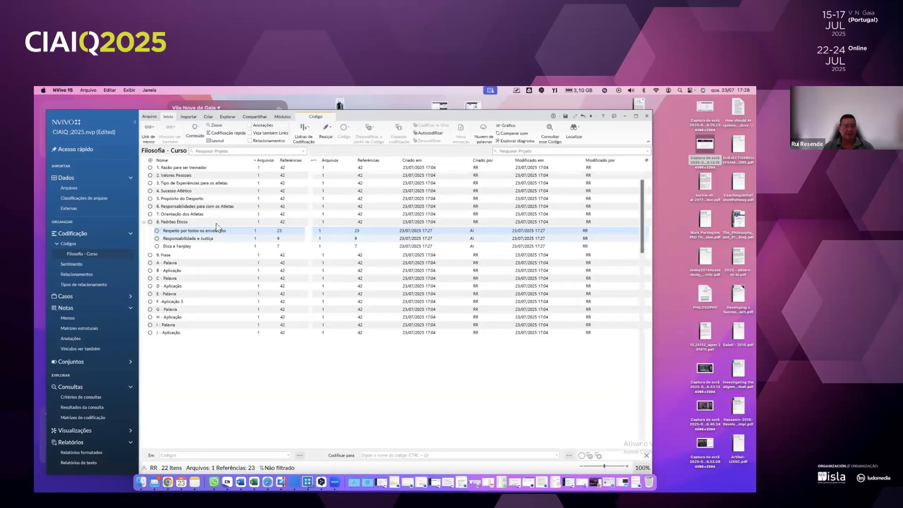
{"action": "double_click", "coordinate": [192, 231]}
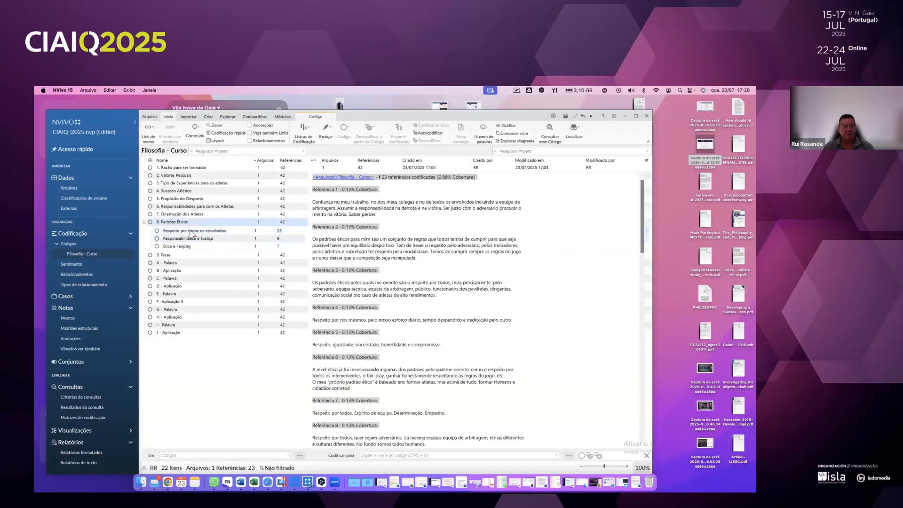
{"action": "scroll", "coordinate": [393, 285], "scroll_direction": "down", "scroll_amount": 10}
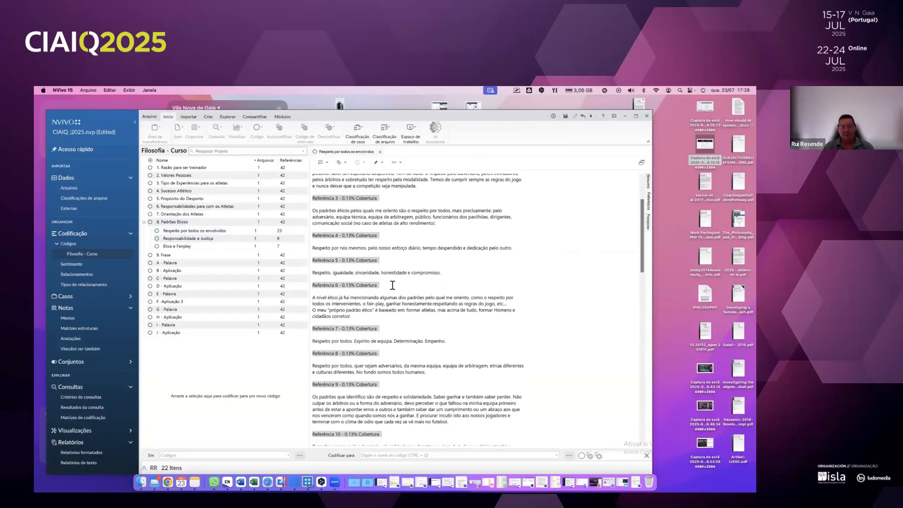
{"action": "scroll", "coordinate": [393, 284], "scroll_direction": "down", "scroll_amount": 1}
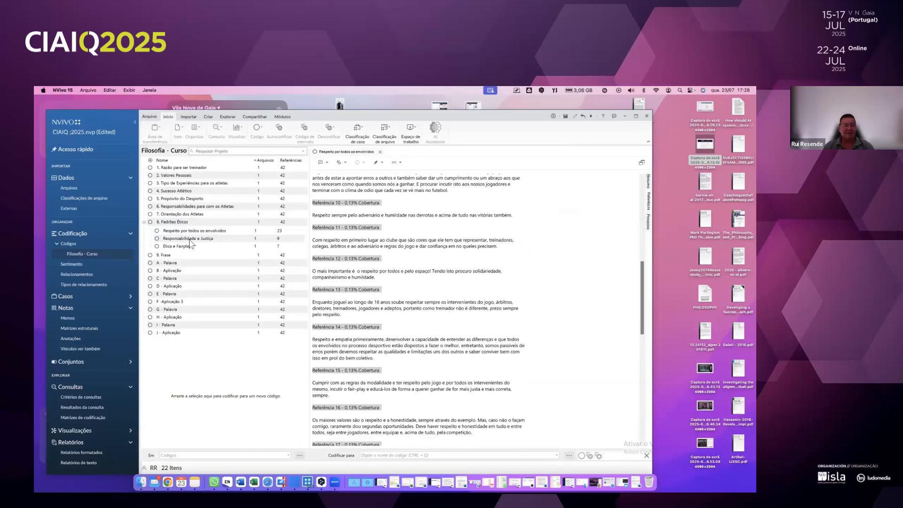
- Generate Portuguese AI-suggested child codes for Respeito por todos os envolvidos, accept all suggestions and expand the code
{"action": "right_click", "coordinate": [197, 232]}
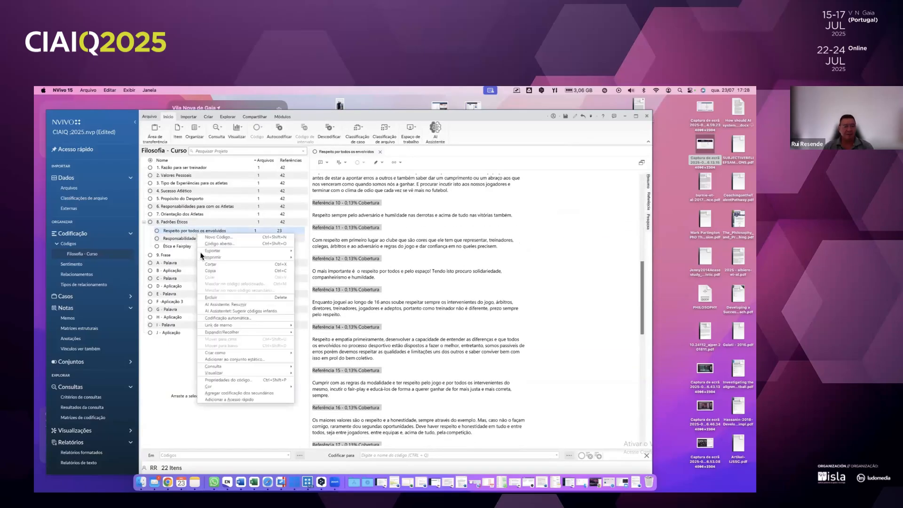
{"action": "left_click", "coordinate": [218, 312]}
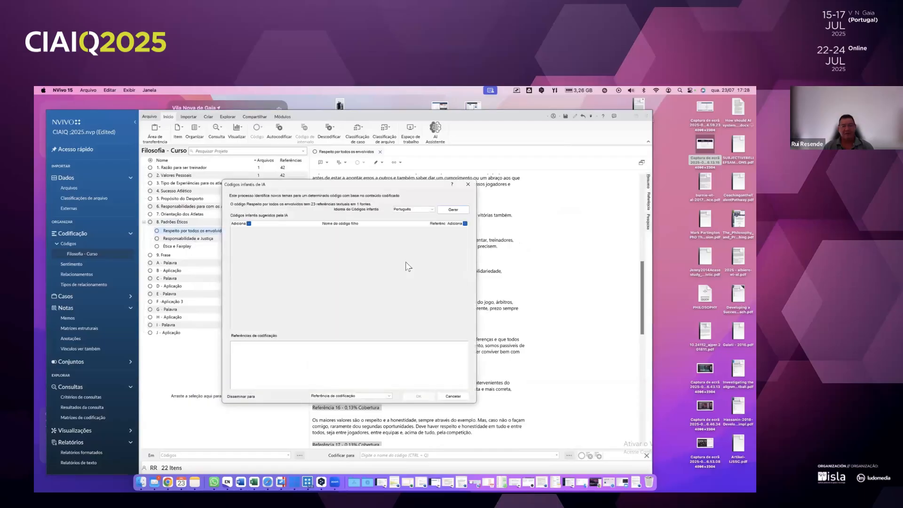
{"action": "left_click", "coordinate": [449, 209]}
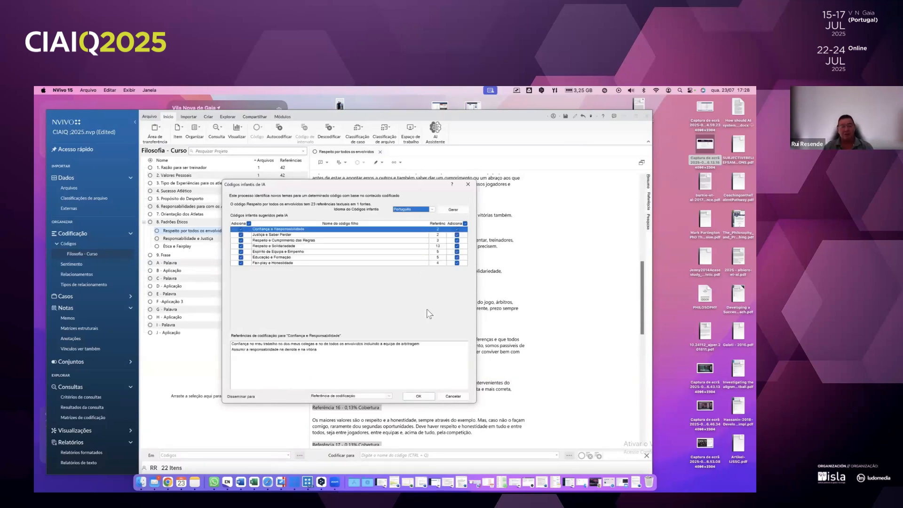
{"action": "left_click", "coordinate": [420, 397]}
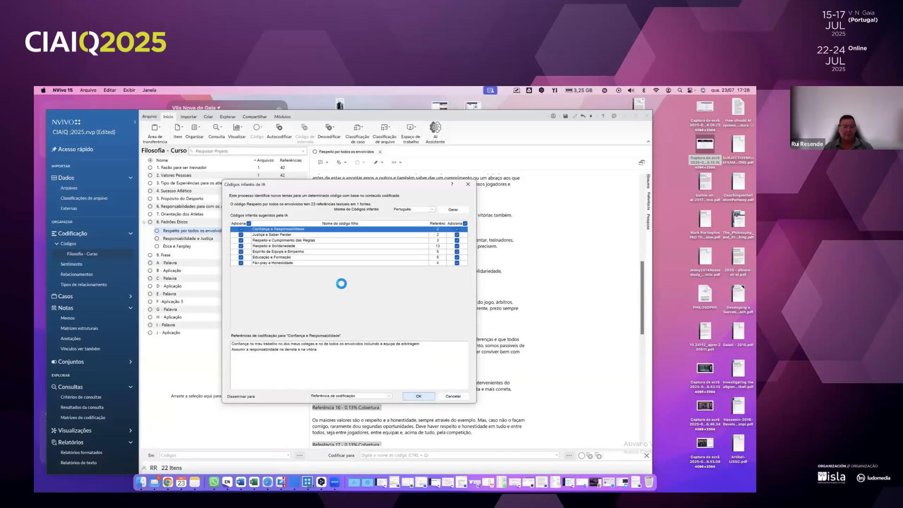
{"action": "left_click", "coordinate": [151, 231]}
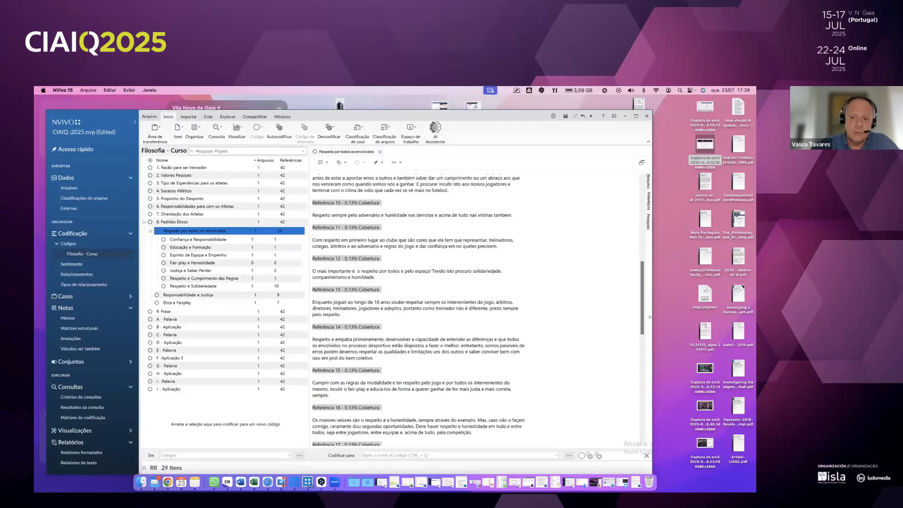
{"action": "mouse_move", "coordinate": [651, 318]}
{"action": "left_mouse_down"}
{"action": "mouse_move", "coordinate": [613, 318]}
{"action": "mouse_move", "coordinate": [637, 320]}
{"action": "left_mouse_up"}
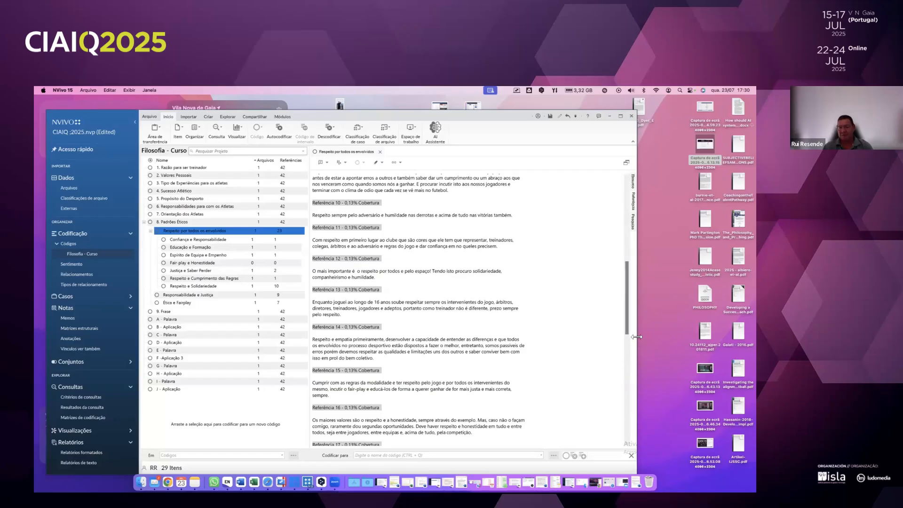
{"action": "left_click_drag", "start_coordinate": [635, 337], "coordinate": [639, 336]}
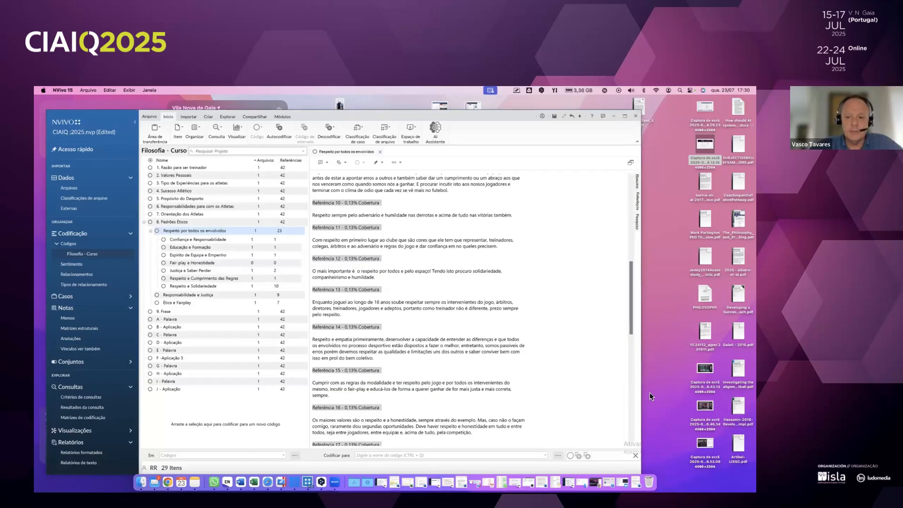
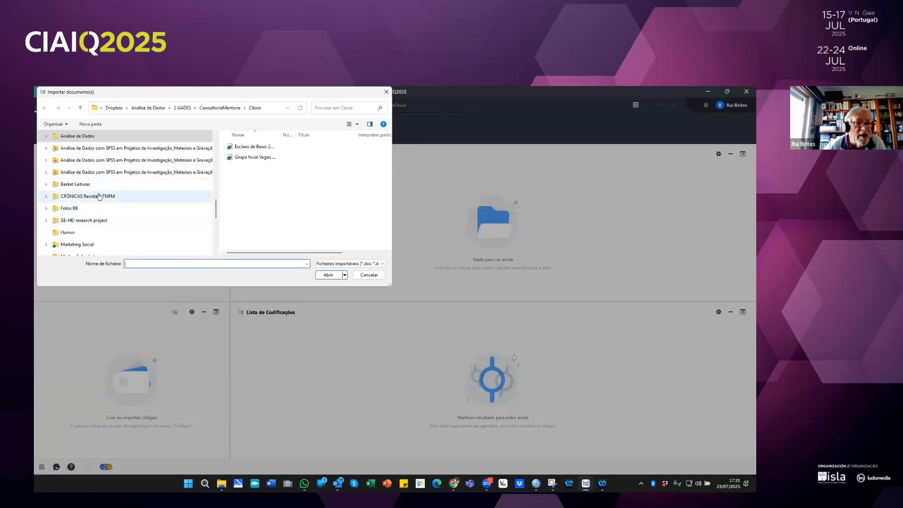
- In MAXQDA's document import dialog, browse from the desktop's CIAIQ shortcut to Codificar Entrevistas > Entrevistas do Exemplo and look over the interview files
{"action": "scroll", "coordinate": [98, 196], "scroll_direction": "down", "scroll_amount": 3}
{"action": "scroll", "coordinate": [87, 177], "scroll_direction": "up", "scroll_amount": 15}
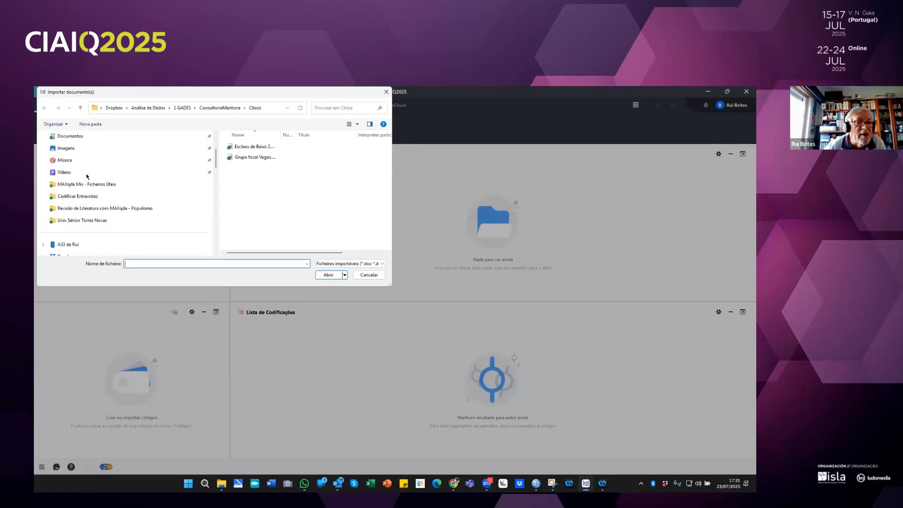
{"action": "scroll", "coordinate": [86, 176], "scroll_direction": "down", "scroll_amount": 3}
{"action": "scroll", "coordinate": [86, 175], "scroll_direction": "up", "scroll_amount": 3}
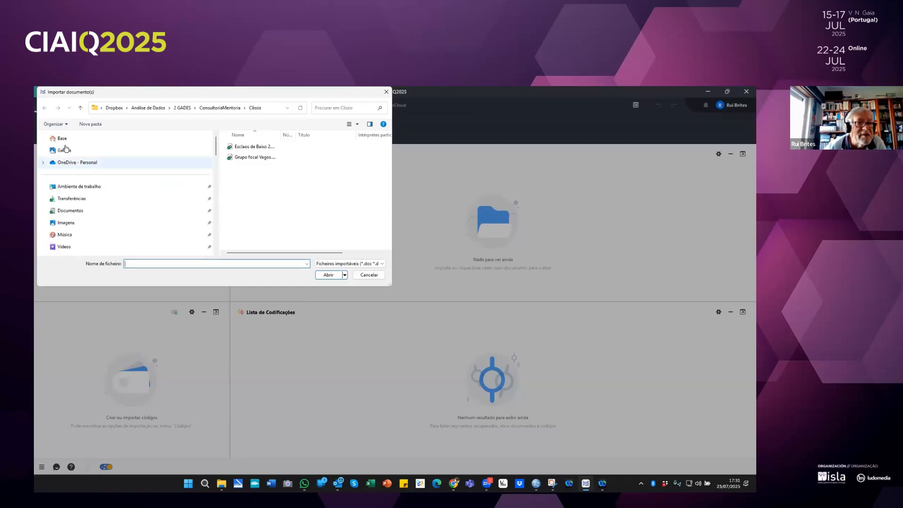
{"action": "left_click", "coordinate": [66, 187]}
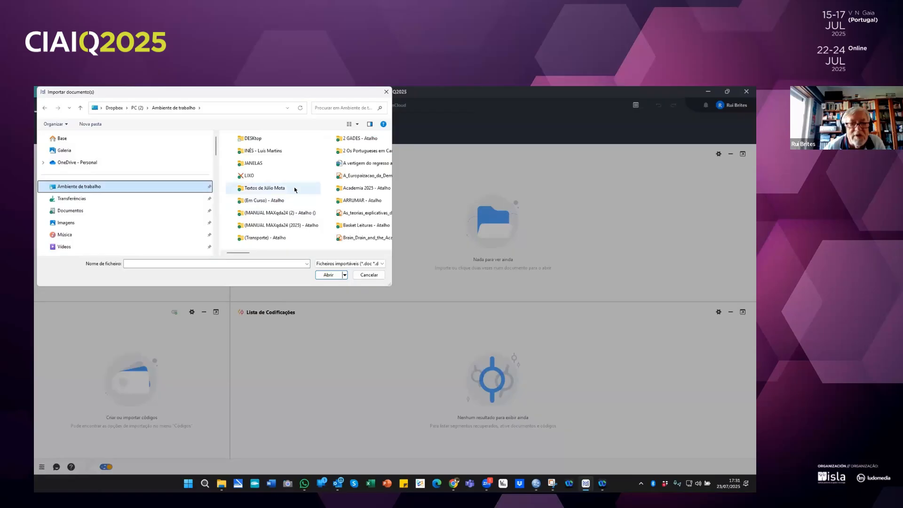
{"action": "scroll", "coordinate": [295, 187], "scroll_direction": "down", "scroll_amount": 1}
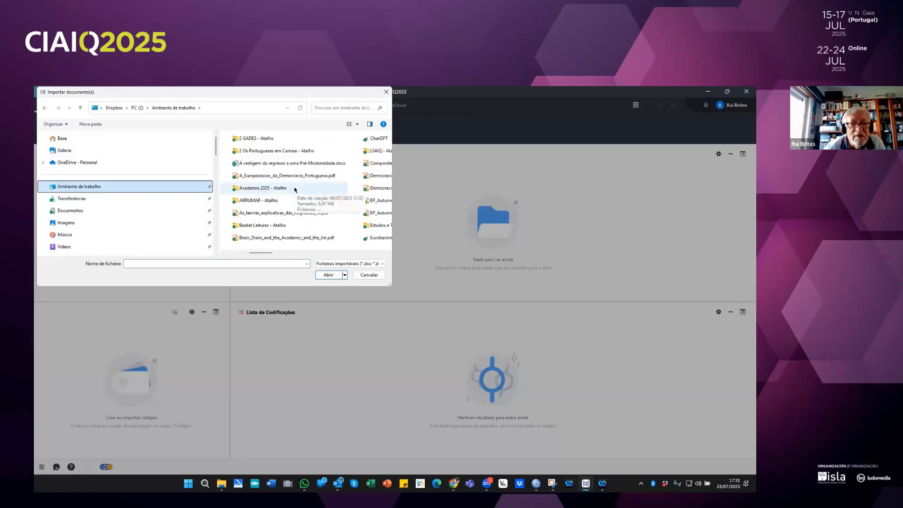
{"action": "double_click", "coordinate": [380, 150]}
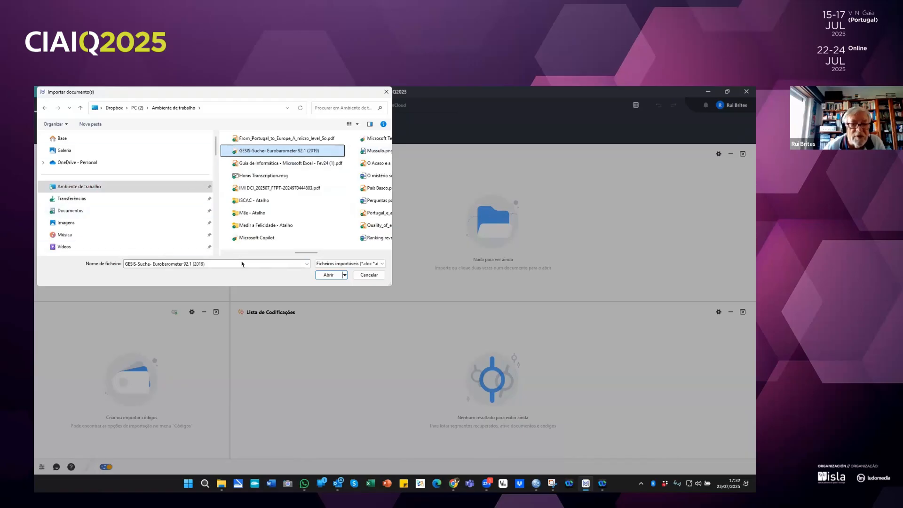
{"action": "scroll", "coordinate": [269, 251], "scroll_direction": "up", "scroll_amount": 1}
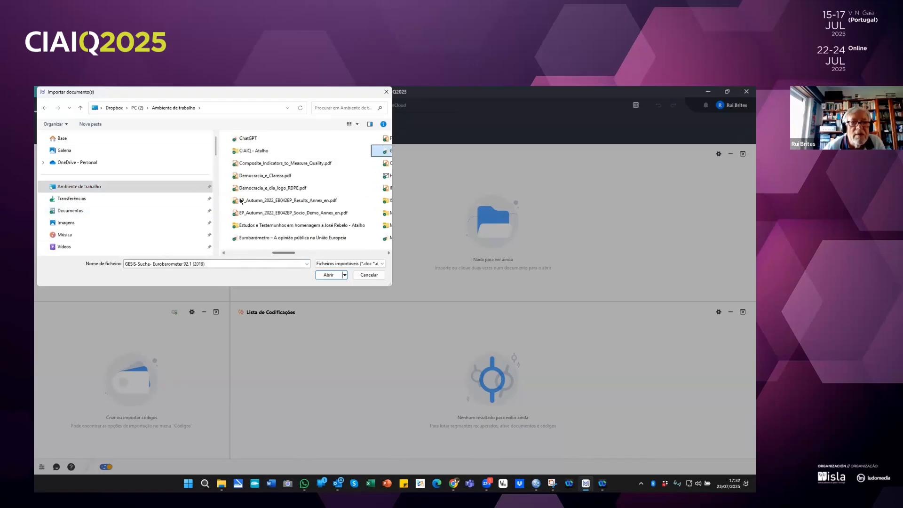
{"action": "double_click", "coordinate": [254, 151]}
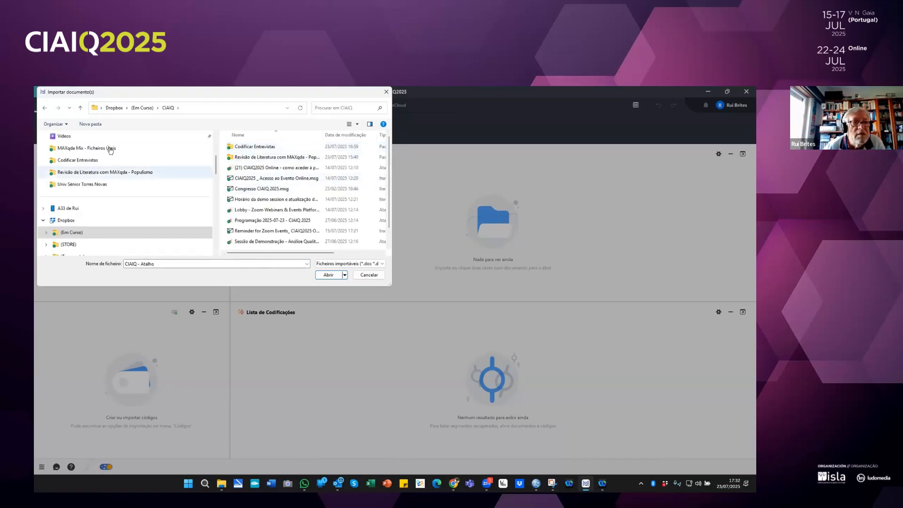
{"action": "left_click", "coordinate": [256, 148]}
{"action": "double_click", "coordinate": [255, 147]}
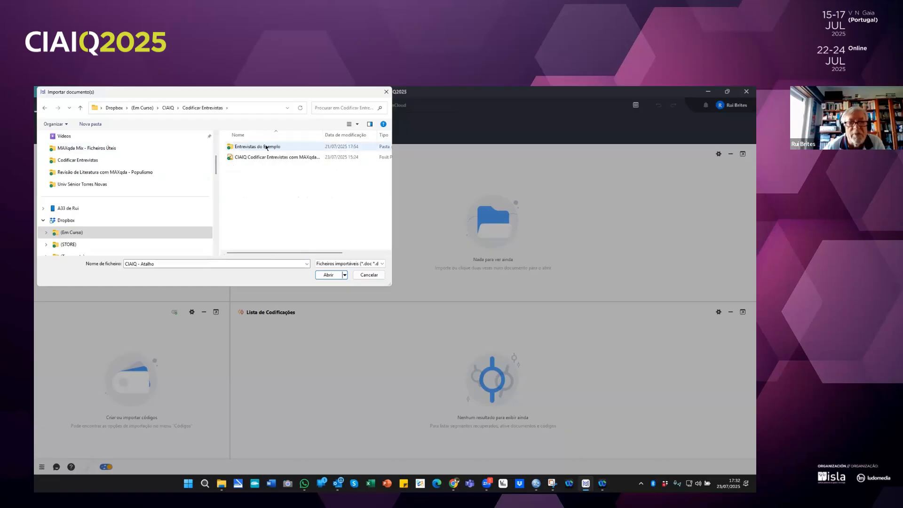
{"action": "double_click", "coordinate": [266, 147]}
{"action": "scroll", "coordinate": [267, 194], "scroll_direction": "down", "scroll_amount": 2}
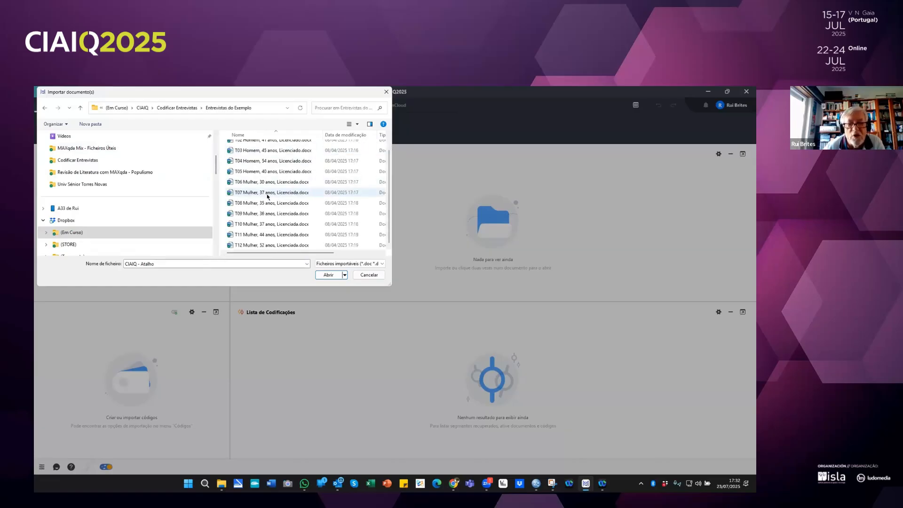
{"action": "scroll", "coordinate": [267, 196], "scroll_direction": "up", "scroll_amount": 2}
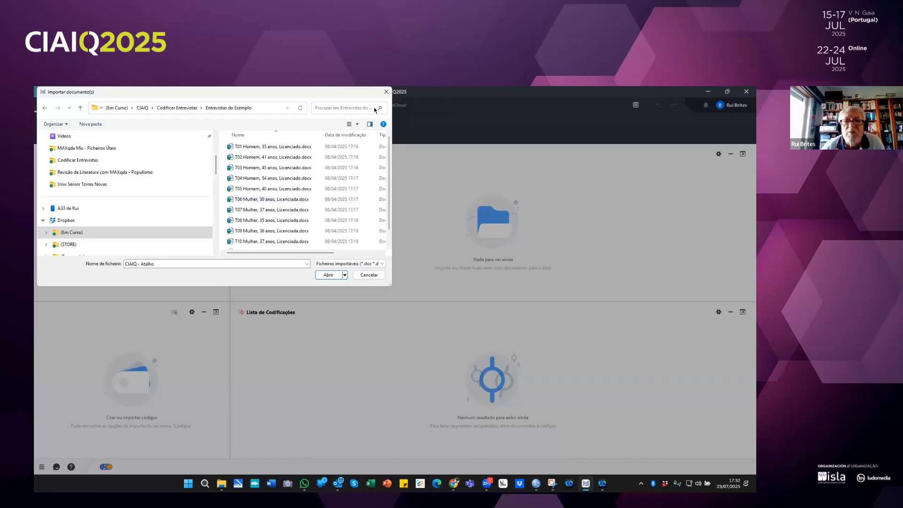
- Display the interview files in list view, and close the import dialog without importing anything
{"action": "left_click", "coordinate": [346, 126]}
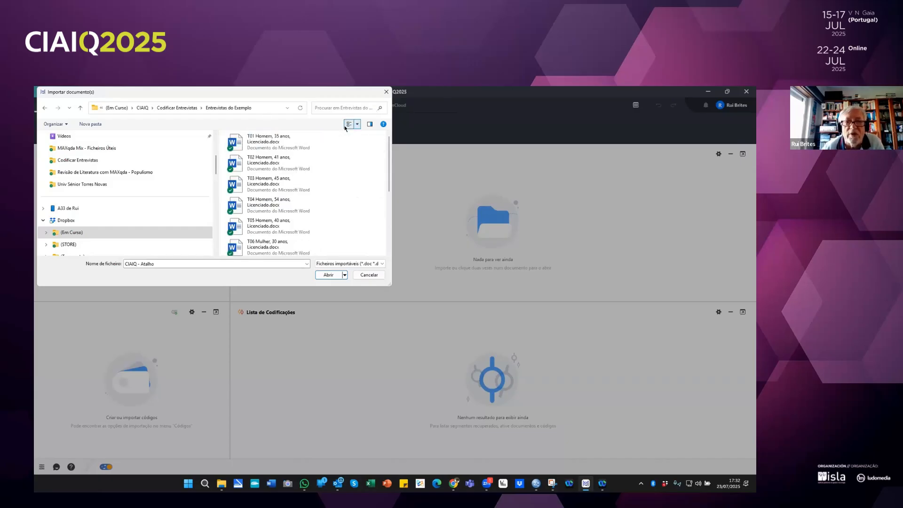
{"action": "left_click", "coordinate": [346, 125]}
{"action": "left_click", "coordinate": [357, 124]}
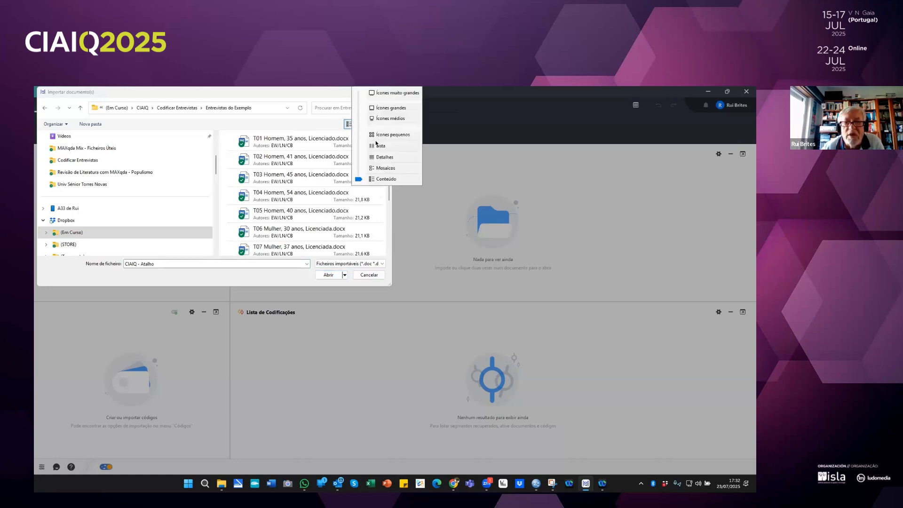
{"action": "left_click", "coordinate": [381, 147]}
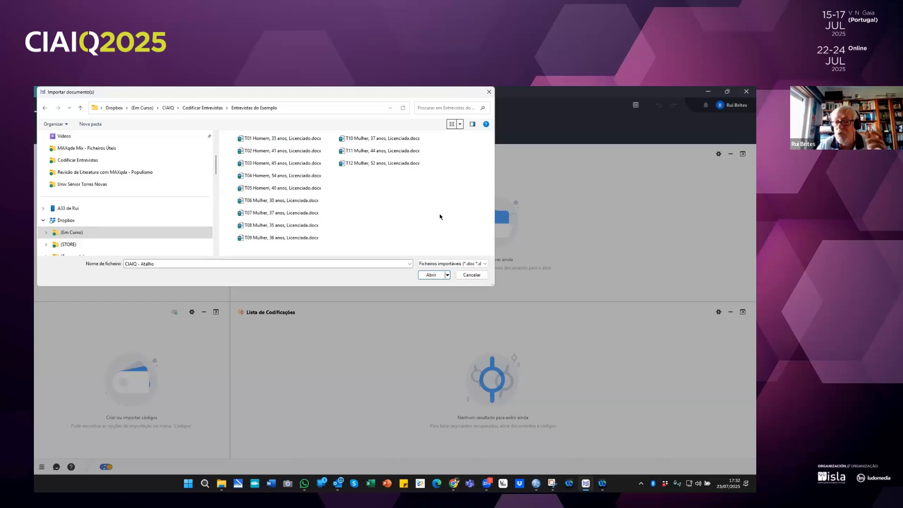
{"action": "left_click", "coordinate": [472, 275]}
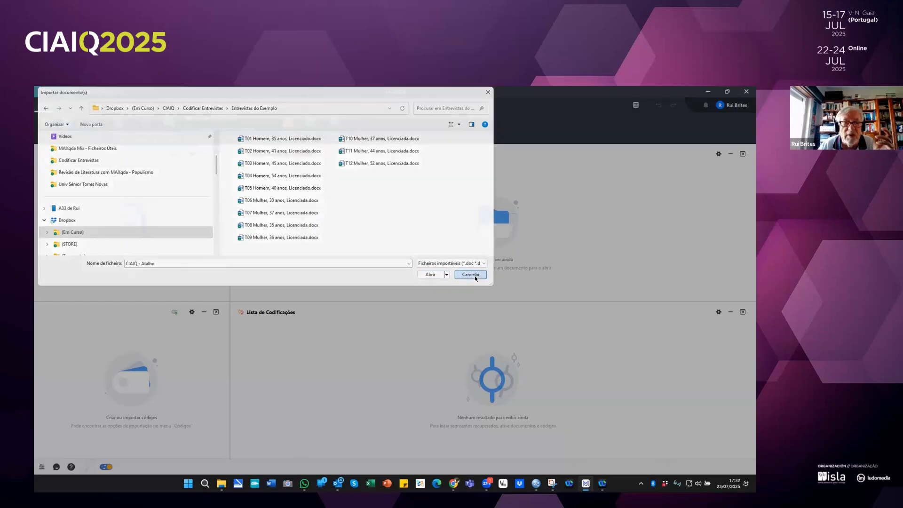
{"action": "left_click", "coordinate": [175, 157]}
{"action": "left_click", "coordinate": [174, 156]}
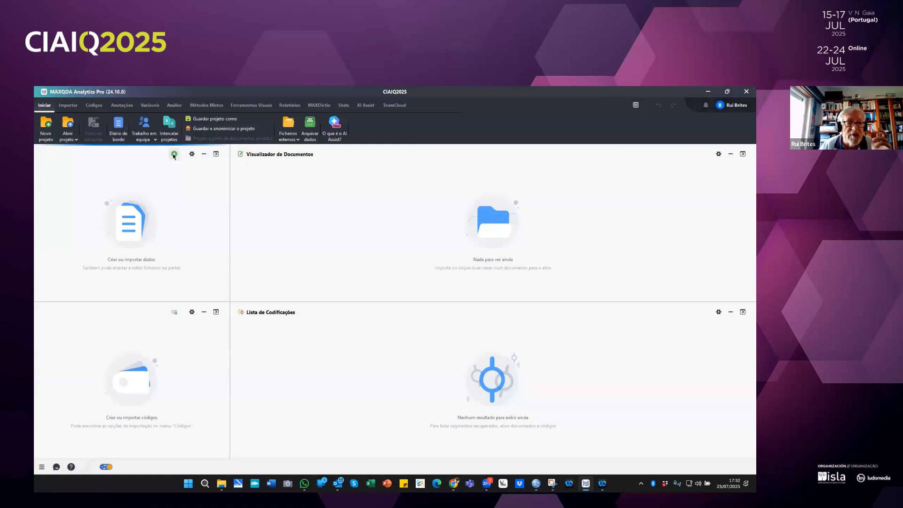
{"action": "left_click", "coordinate": [175, 155]}
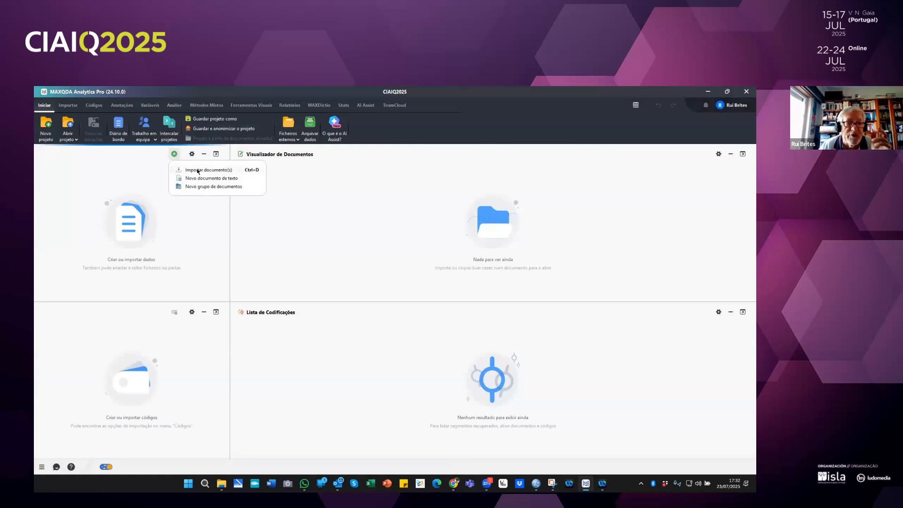
{"action": "left_click", "coordinate": [198, 170]}
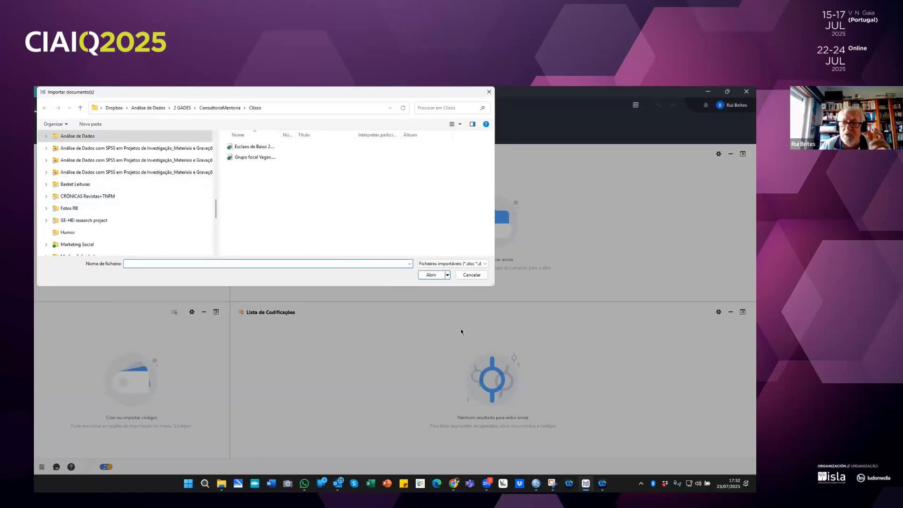
{"action": "left_click", "coordinate": [471, 275]}
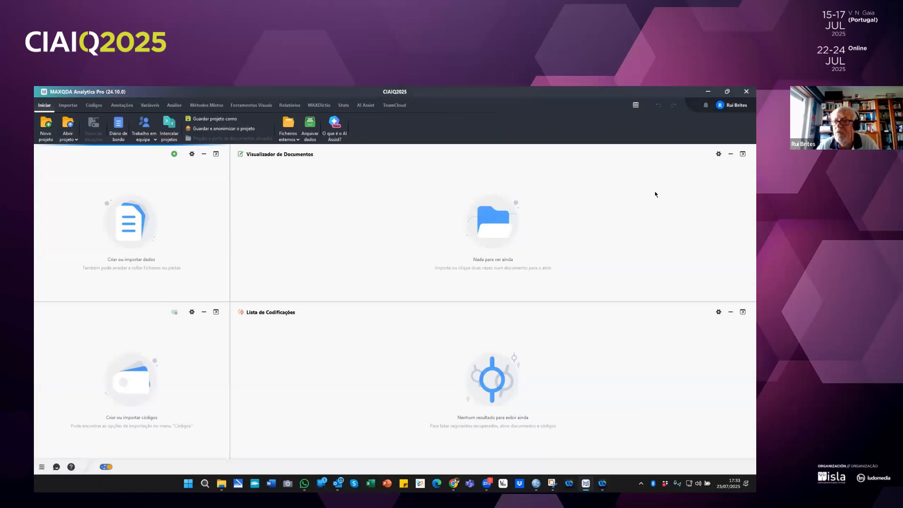
- From the desktop's CIAIQ shortcut, browse to Codificar Entrevistas and open the MAXQDA project CIAIQ Codificar Entrevistas com MAXqda
{"action": "left_click", "coordinate": [708, 93]}
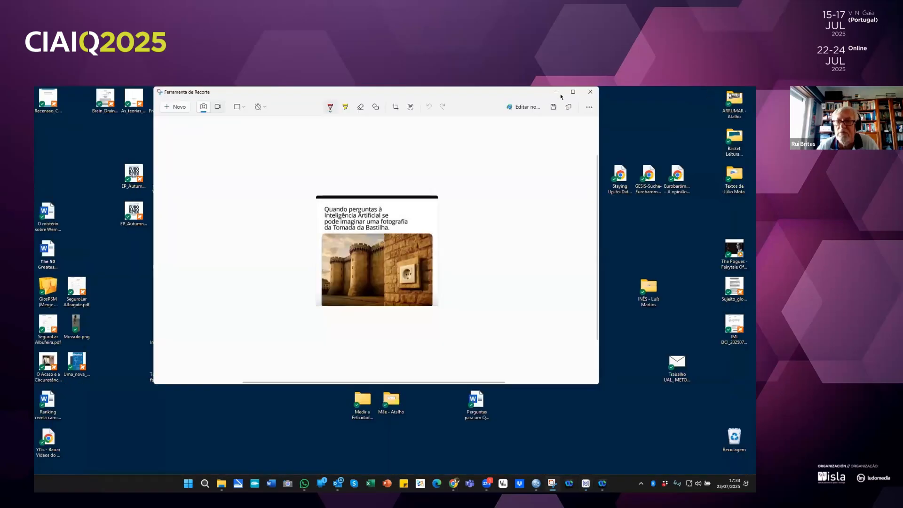
{"action": "left_click", "coordinate": [558, 93]}
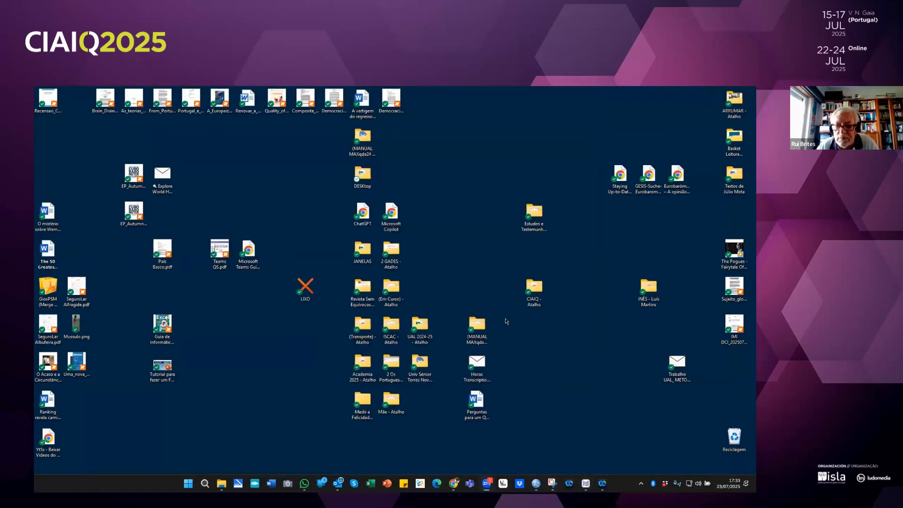
{"action": "double_click", "coordinate": [532, 289]}
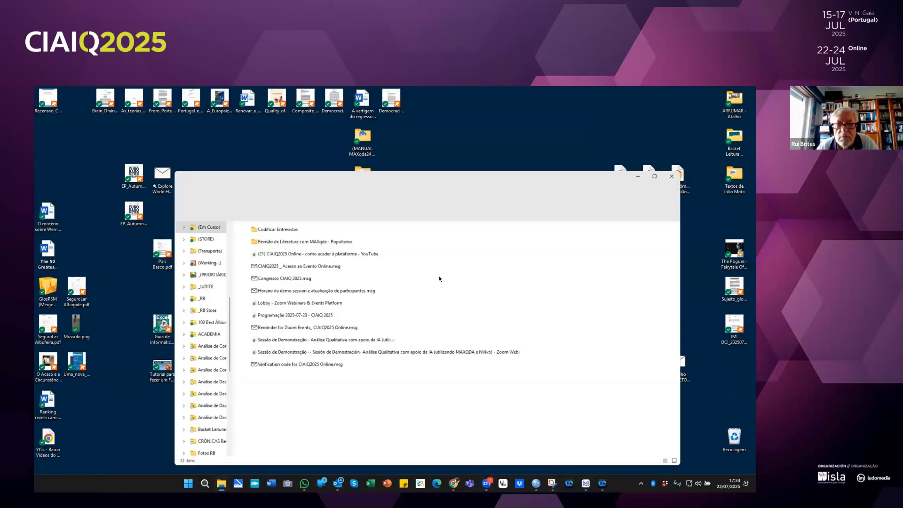
{"action": "double_click", "coordinate": [282, 236]}
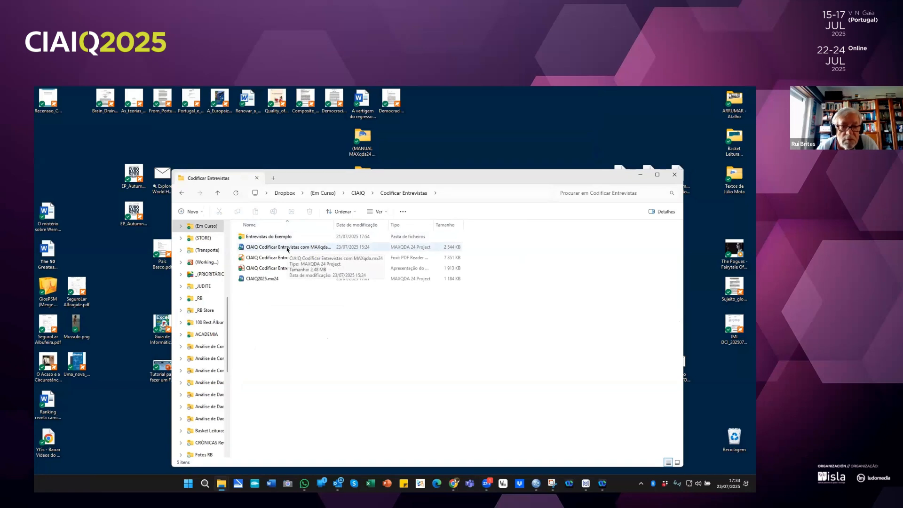
{"action": "left_click", "coordinate": [287, 248]}
{"action": "double_click", "coordinate": [287, 248]}
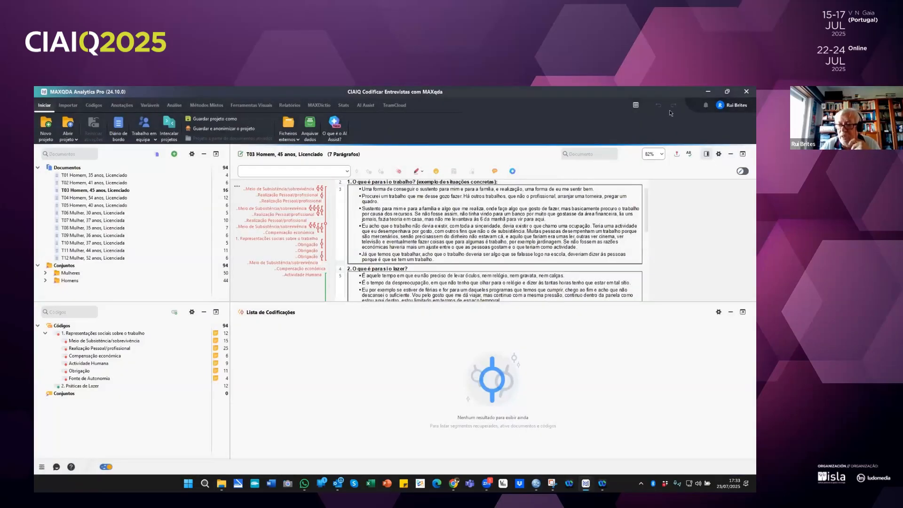
- Minimise the Lista de Codificações, expand the Mulheres document set and collapse the code 1. Representações sociais sobre o trabalho
{"action": "left_click", "coordinate": [732, 312]}
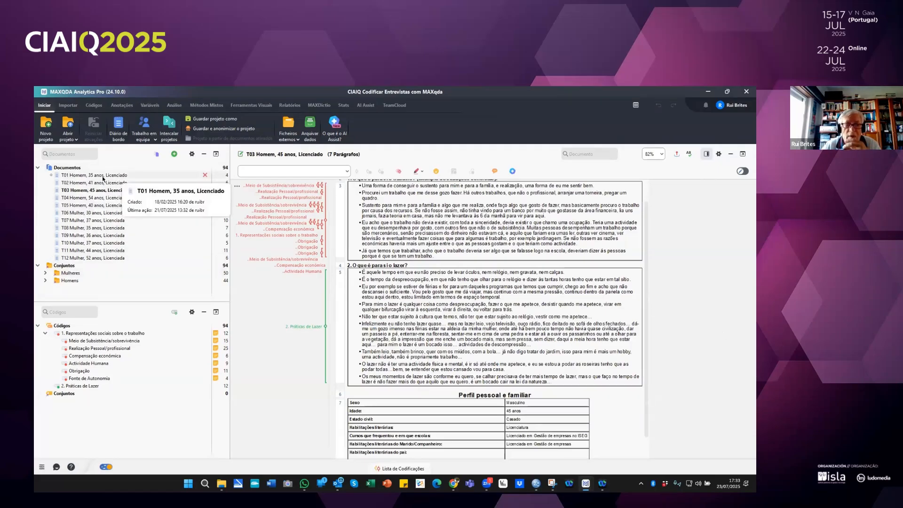
{"action": "left_click", "coordinate": [45, 273]}
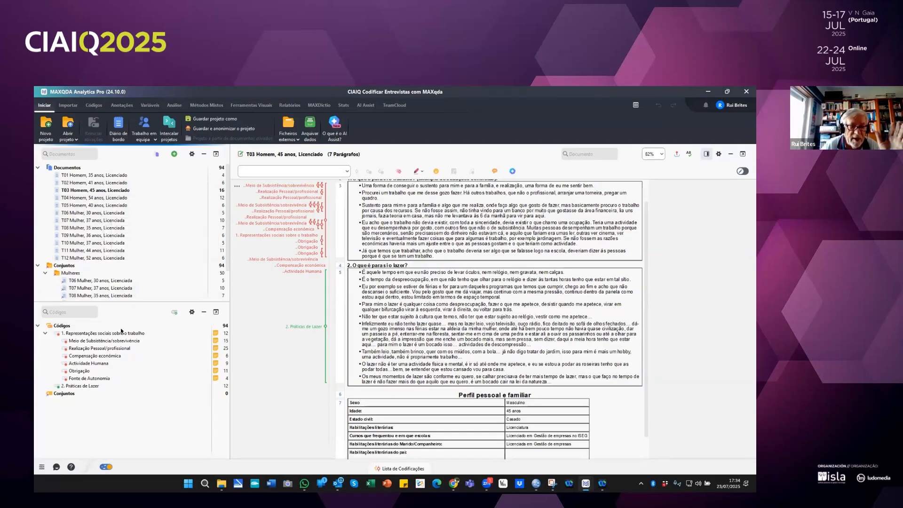
{"action": "left_click", "coordinate": [45, 334]}
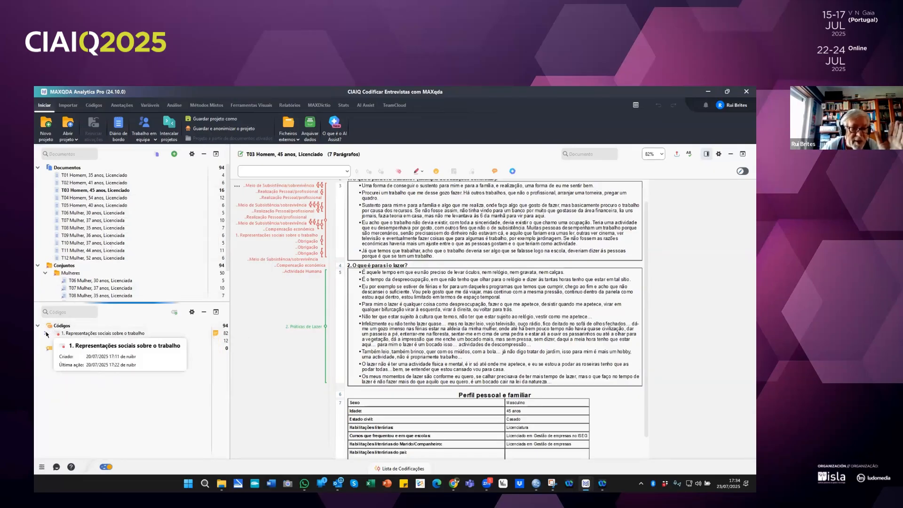
- Highlight the passage coded 2. Práticas de Lazer in interview T03 and look over the subcodes of 1. Representações sociais sobre o trabalho
{"action": "scroll", "coordinate": [504, 233], "scroll_direction": "up", "scroll_amount": 1}
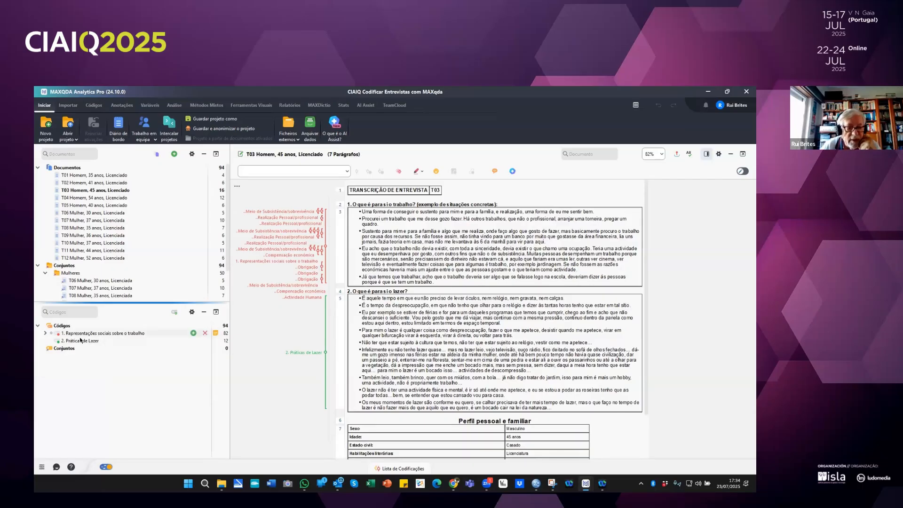
{"action": "mouse_move", "coordinate": [81, 343]}
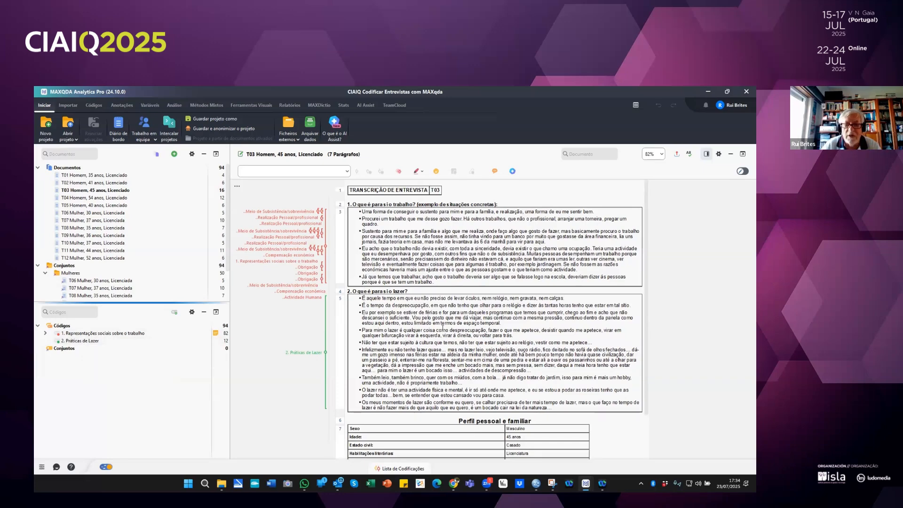
{"action": "left_click", "coordinate": [295, 354]}
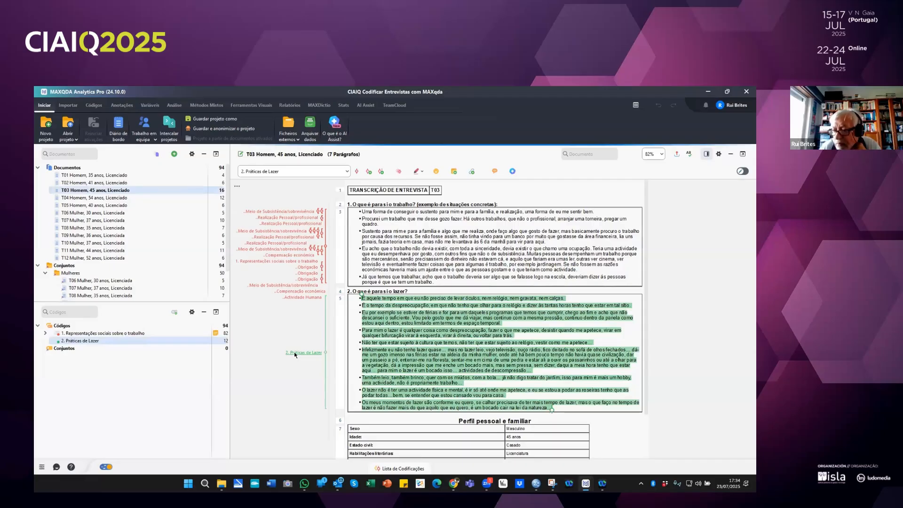
{"action": "mouse_move", "coordinate": [115, 342]}
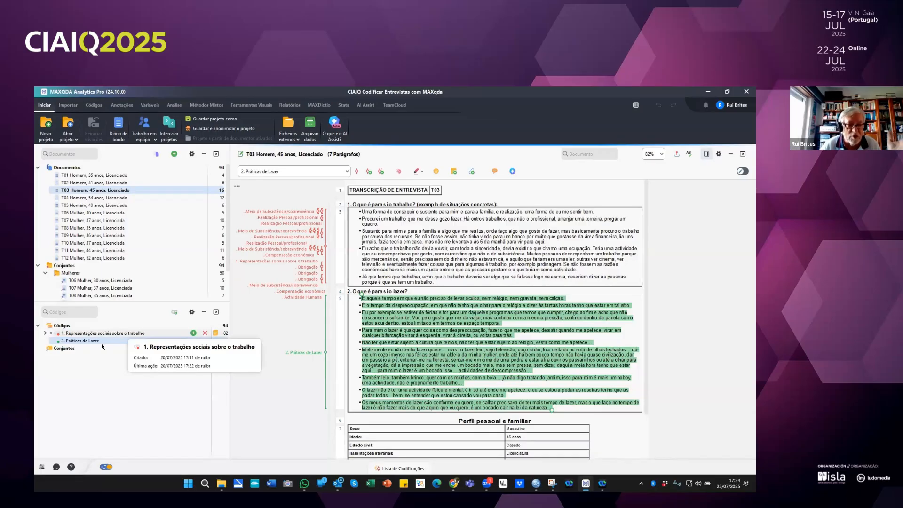
{"action": "left_click", "coordinate": [45, 333]}
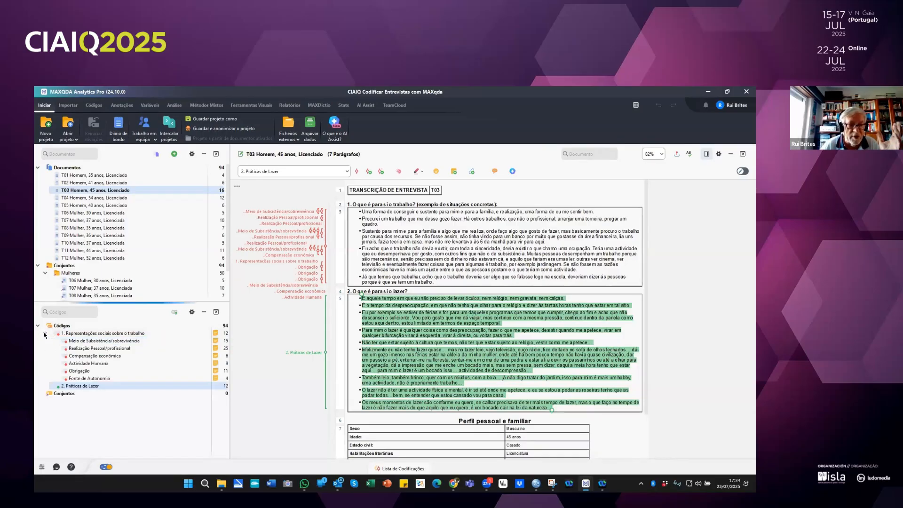
{"action": "left_click", "coordinate": [45, 333]}
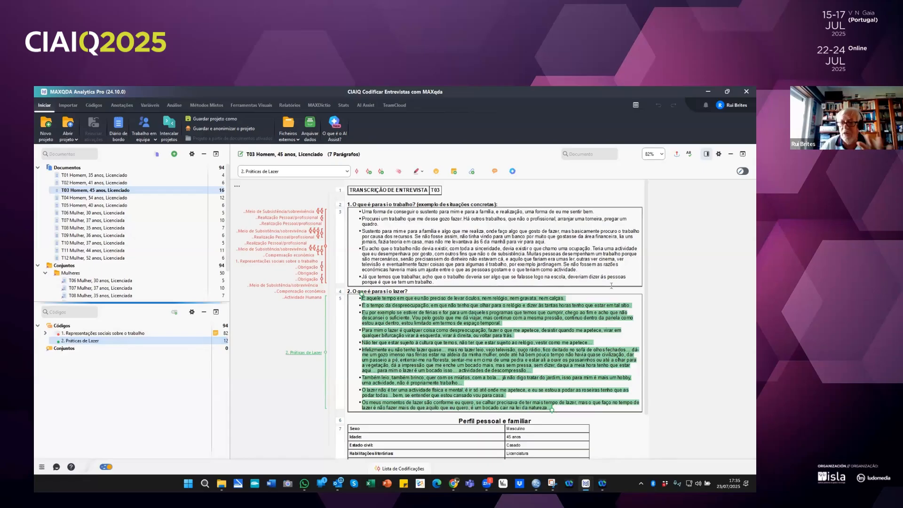
- Switch to the Codificar Entrevistas folder, open the CIAIQ Codificar Entrevistas com MAXqda presentation in PowerPoint and start its slide show
{"action": "left_click", "coordinate": [708, 92]}
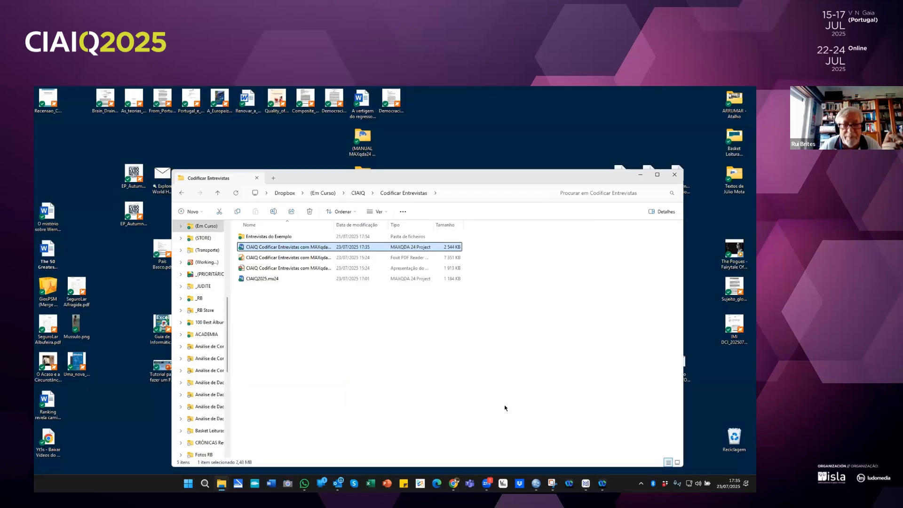
{"action": "left_click", "coordinate": [283, 269]}
{"action": "double_click", "coordinate": [283, 269]}
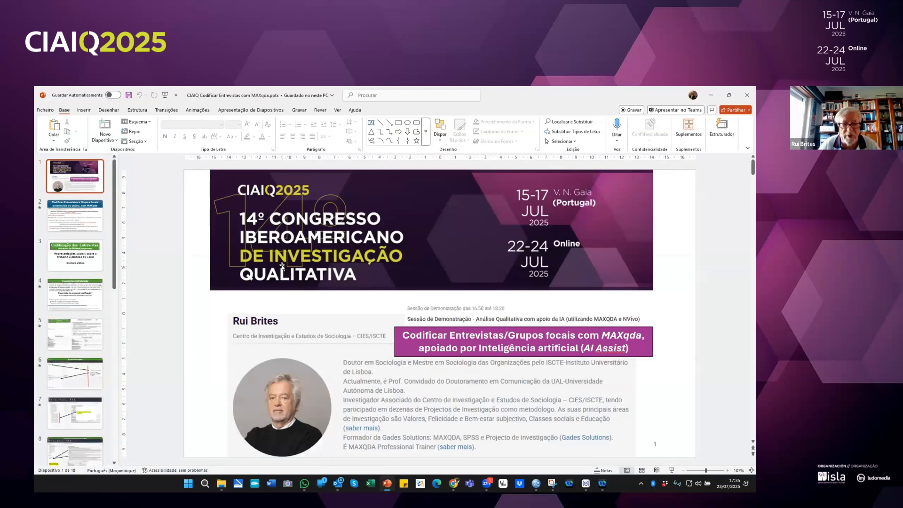
{"action": "left_click", "coordinate": [673, 470]}
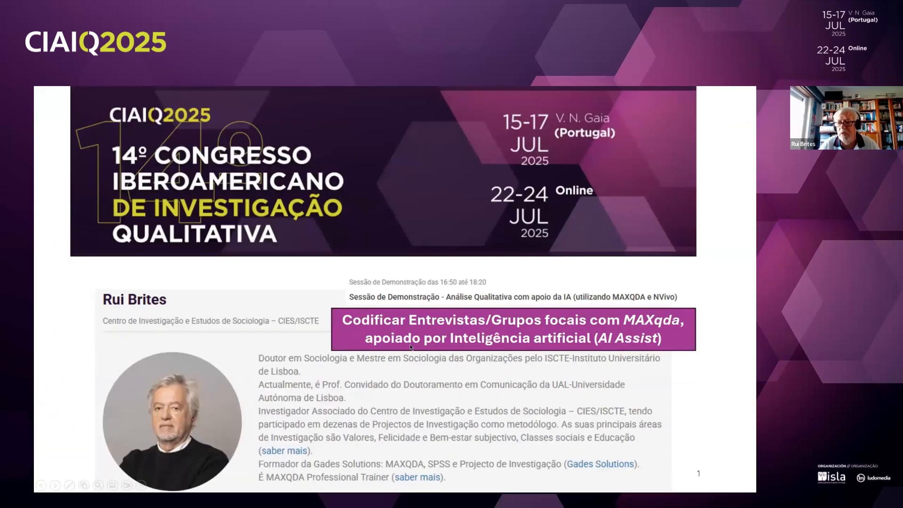
- Advance the slide show from the title slide through the research structure, project structure and document sets to Codificação das Dimensões
{"action": "left_click", "coordinate": [411, 346]}
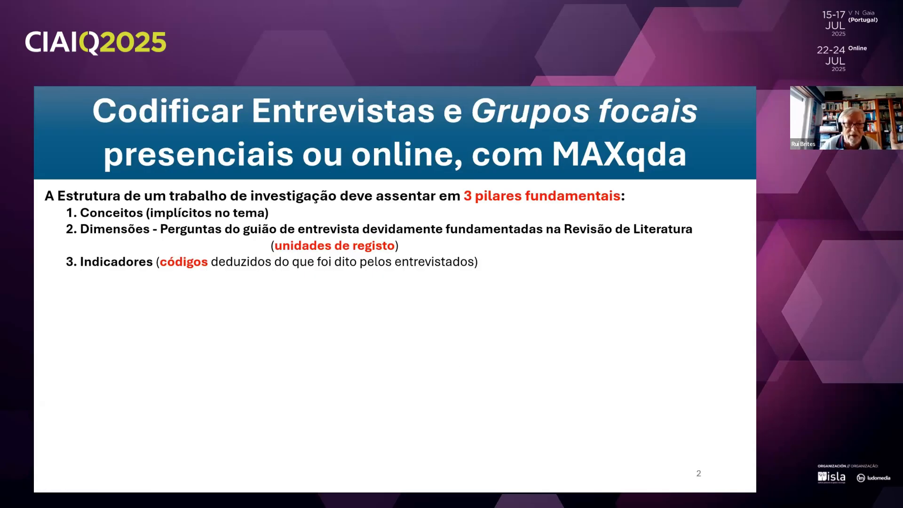
{"action": "key", "text": "Left"}
{"action": "key", "text": "Right"}
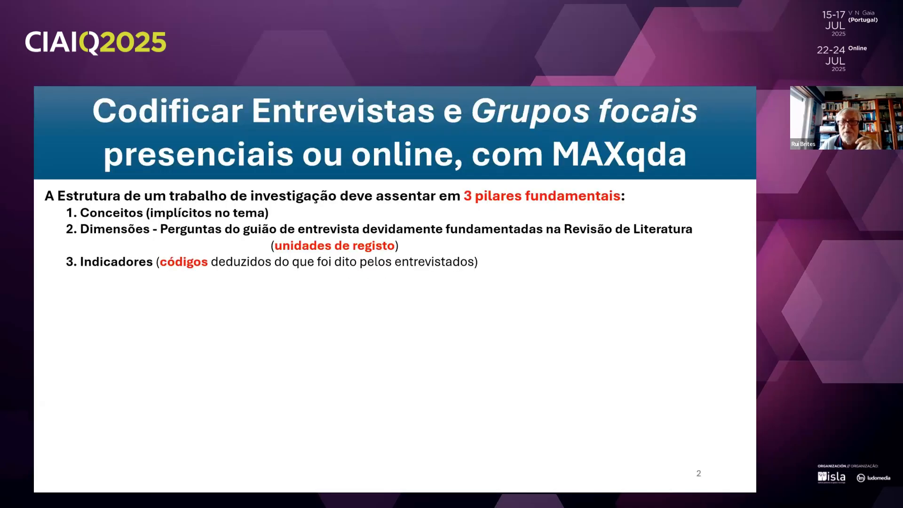
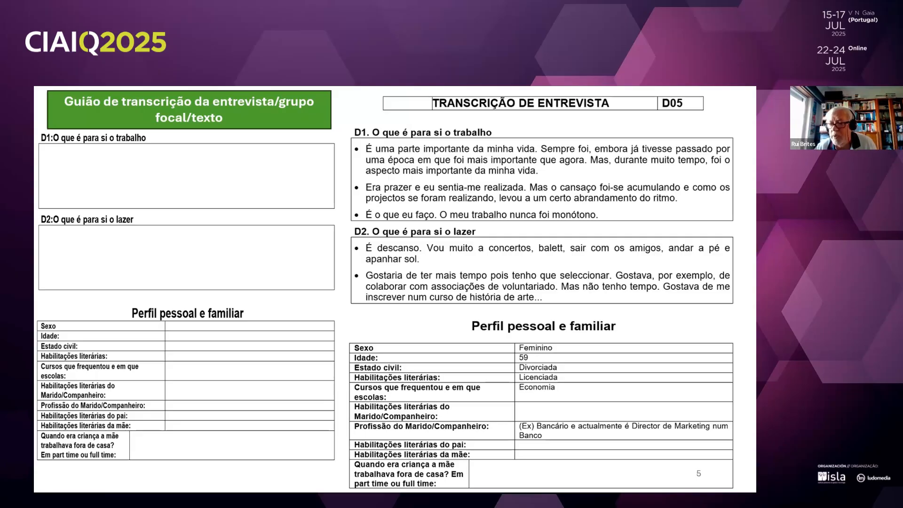
{"action": "key", "text": "Right"}
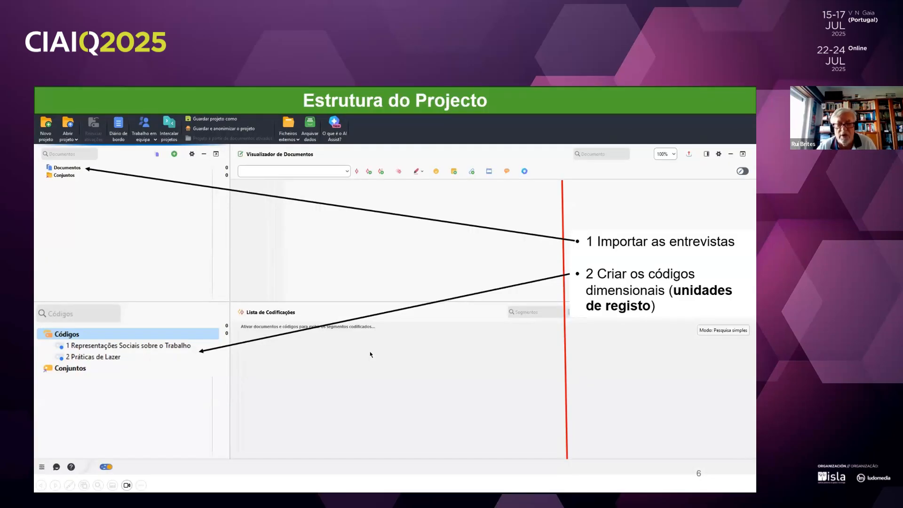
{"action": "key", "text": "Right"}
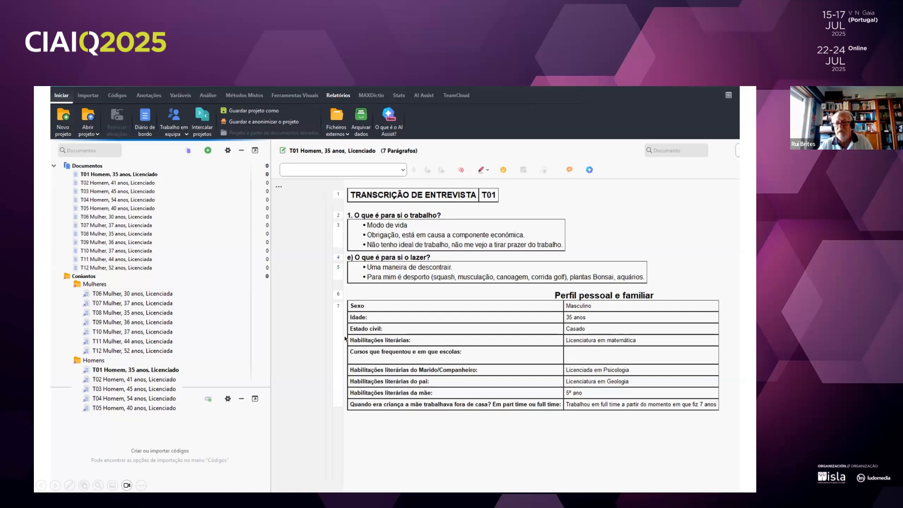
{"action": "left_click", "coordinate": [407, 339]}
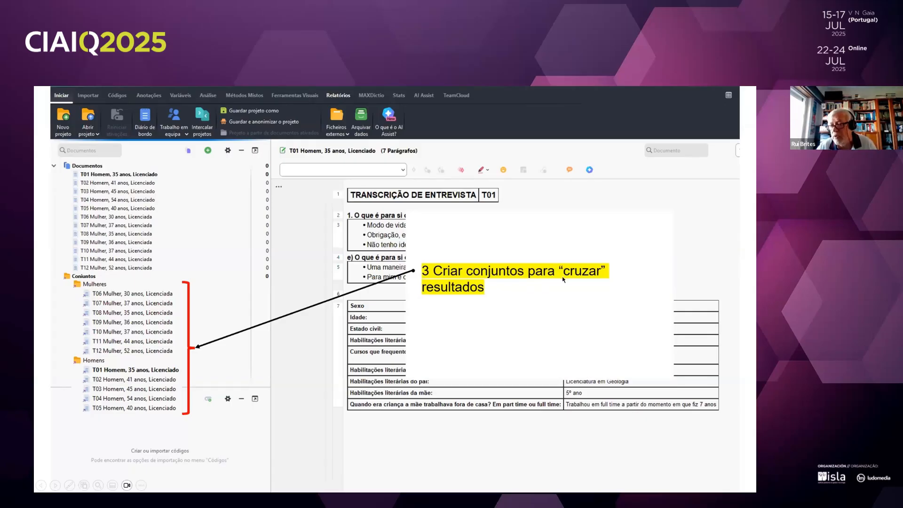
{"action": "left_click", "coordinate": [553, 316]}
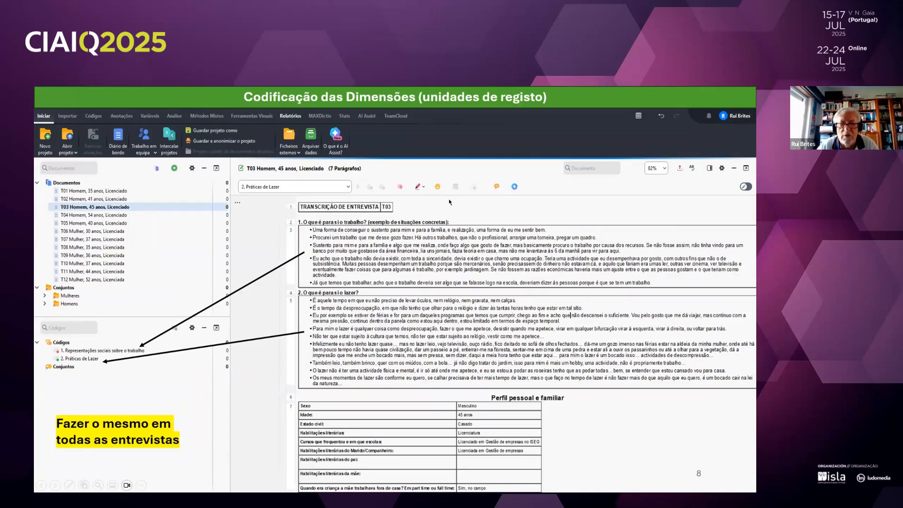
- Advance to the Criação dos indicadores slide and reveal its AI Assist subcode suggestion stages through Resumo dos segmentos codificados
{"action": "left_click", "coordinate": [597, 221]}
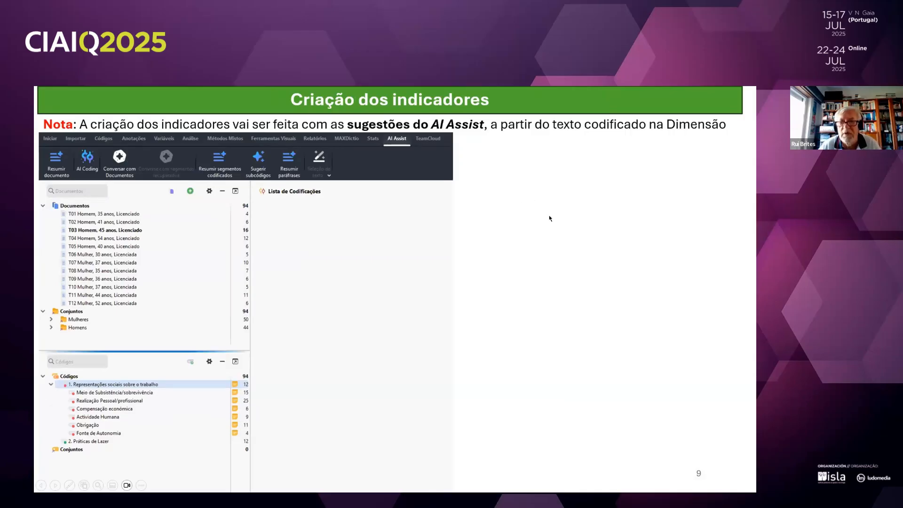
{"action": "left_click", "coordinate": [547, 236]}
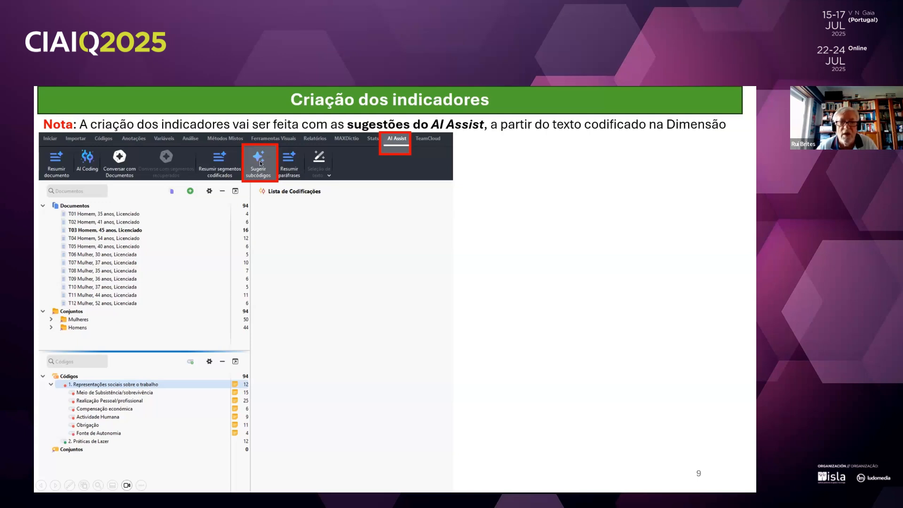
{"action": "left_click", "coordinate": [502, 282]}
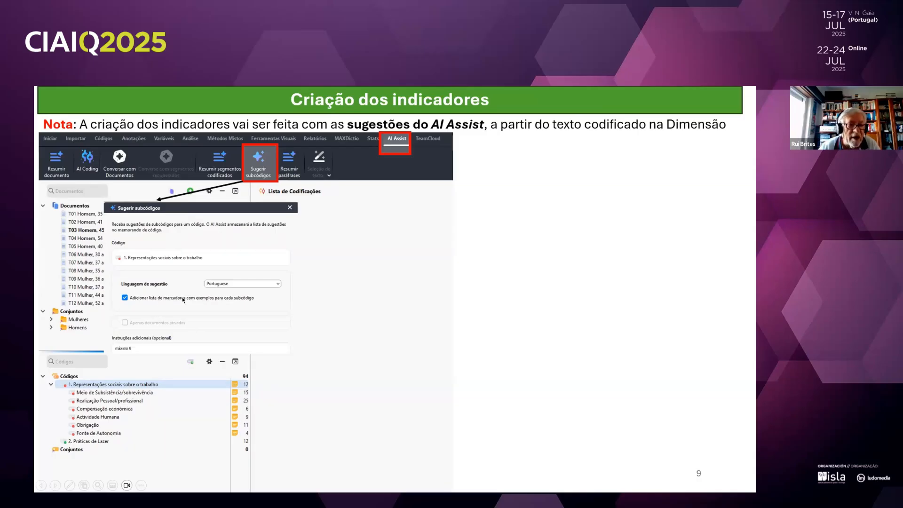
{"action": "left_click", "coordinate": [535, 362]}
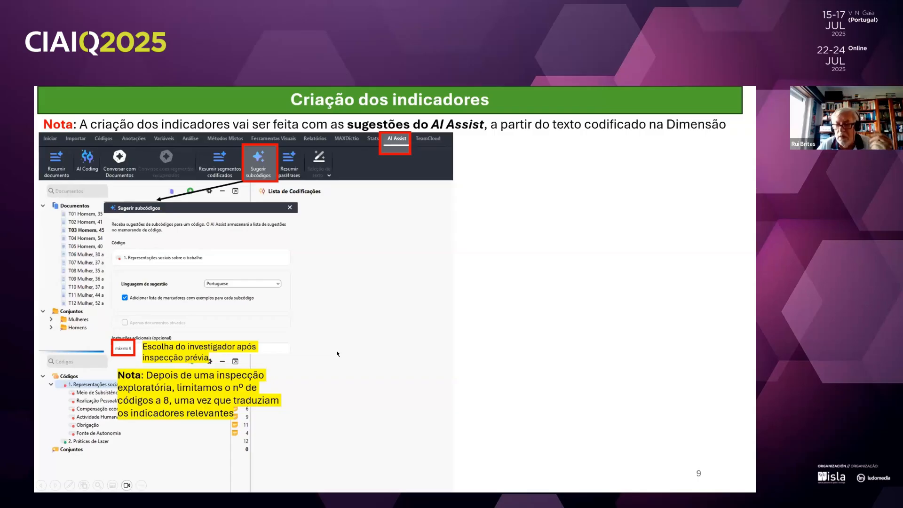
{"action": "left_click", "coordinate": [390, 276]}
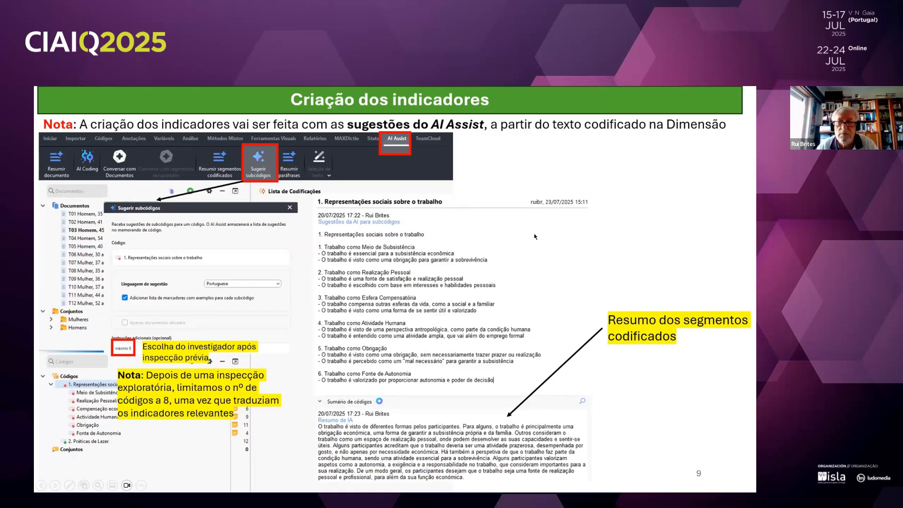
- End the slide show and switch to the CIAIQ Codificar Entrevistas com MAXqda project in MAXQDA
{"action": "key", "text": "Escape"}
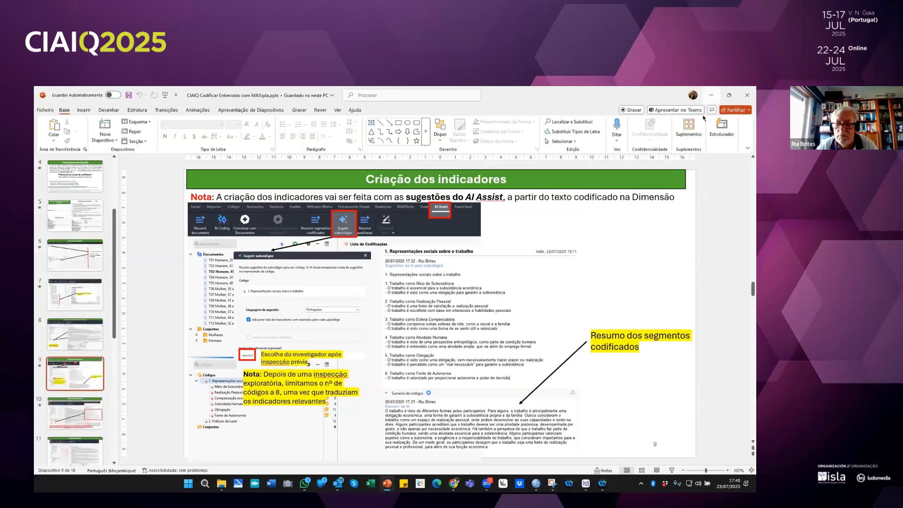
{"action": "left_click", "coordinate": [729, 95]}
{"action": "mouse_move", "coordinate": [587, 483]}
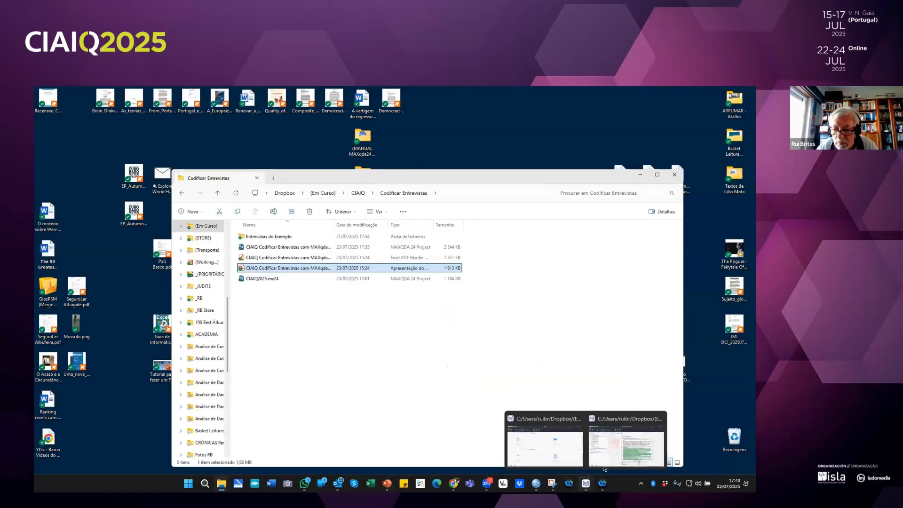
{"action": "left_click", "coordinate": [607, 453]}
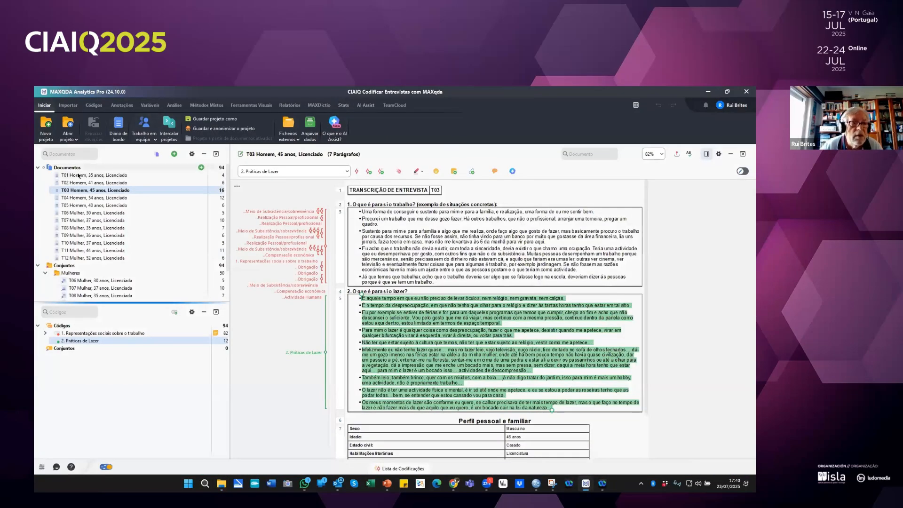
- Generate AI Assist subcode suggestions in Portuguese for code 1. Representações sociais sobre o trabalho and expand its existing subcodes for comparison
{"action": "left_click", "coordinate": [133, 334]}
{"action": "right_click", "coordinate": [134, 334]}
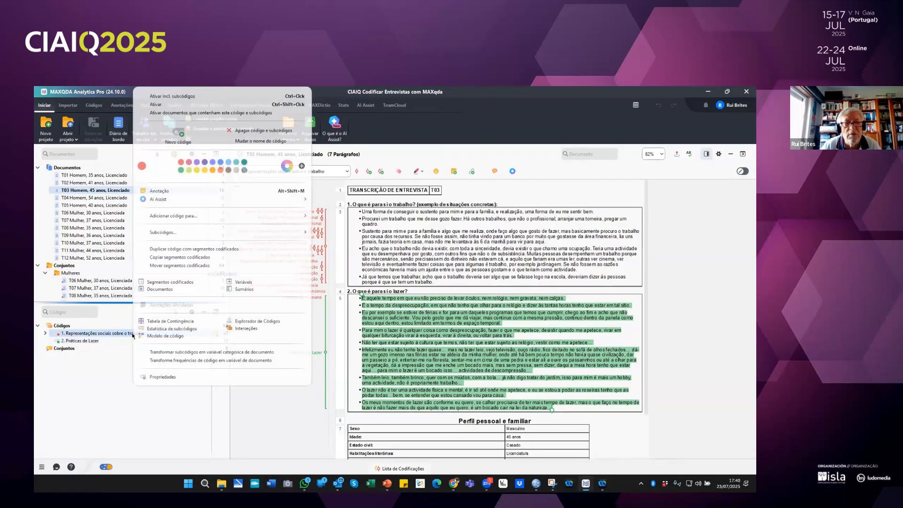
{"action": "mouse_move", "coordinate": [153, 201]}
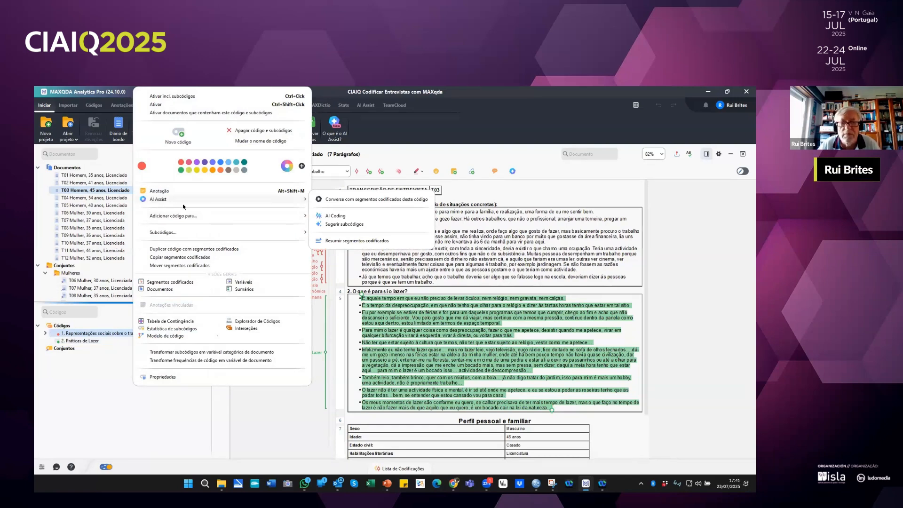
{"action": "left_click", "coordinate": [347, 224]}
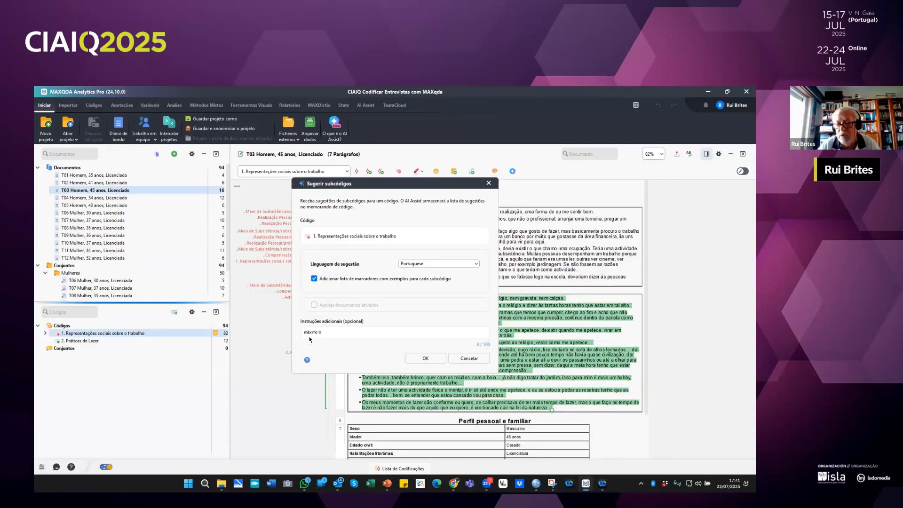
{"action": "left_click", "coordinate": [425, 359]}
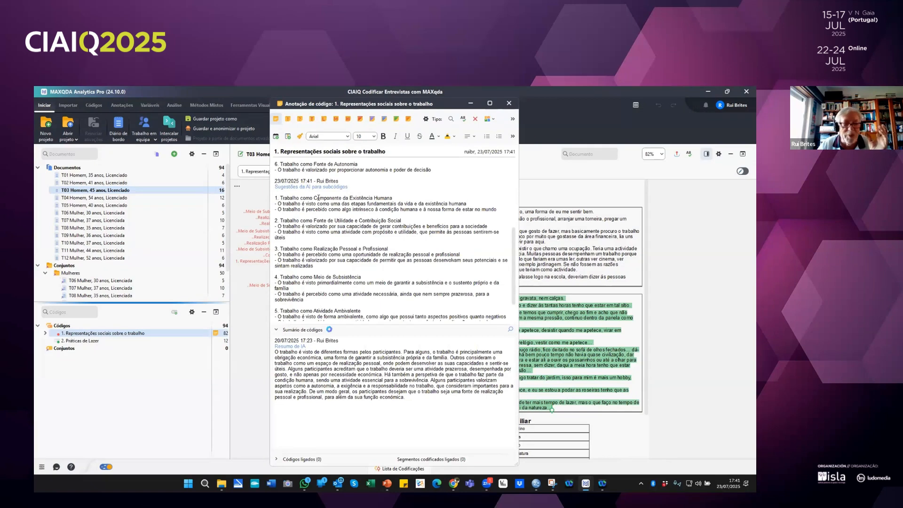
{"action": "left_click", "coordinate": [46, 333]}
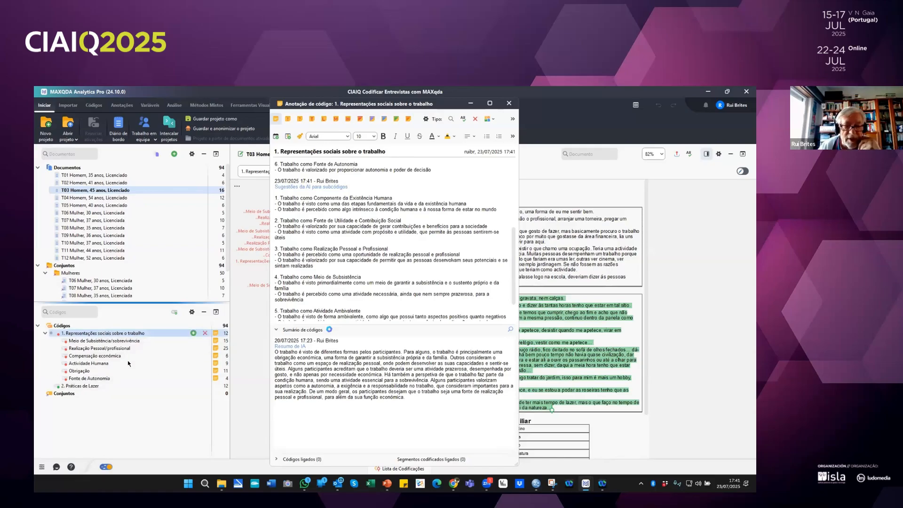
{"action": "left_click", "coordinate": [709, 91]}
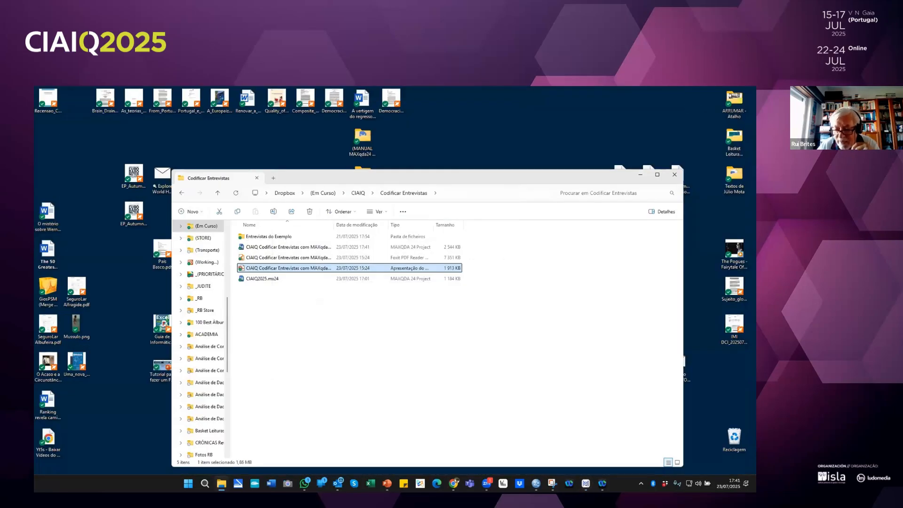
{"action": "mouse_move", "coordinate": [585, 483]}
{"action": "mouse_move", "coordinate": [453, 483]}
{"action": "left_click", "coordinate": [445, 447]}
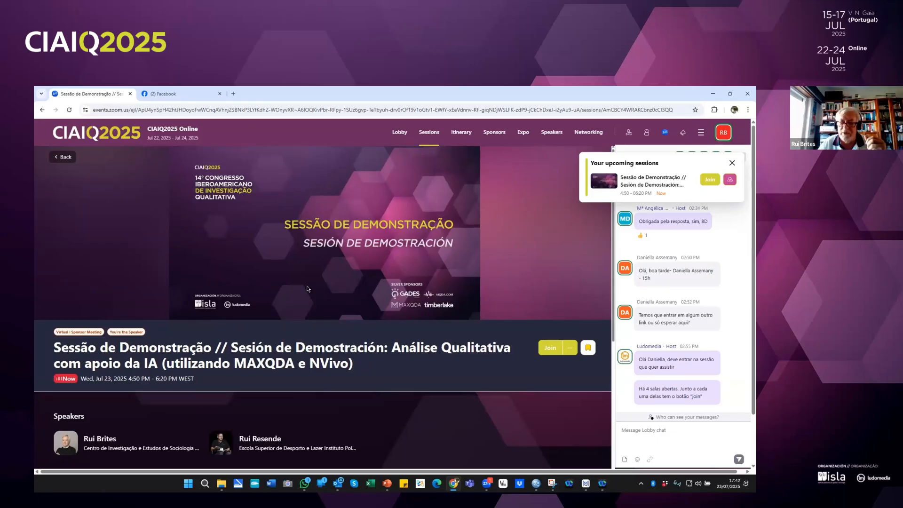
{"action": "left_click", "coordinate": [714, 93]}
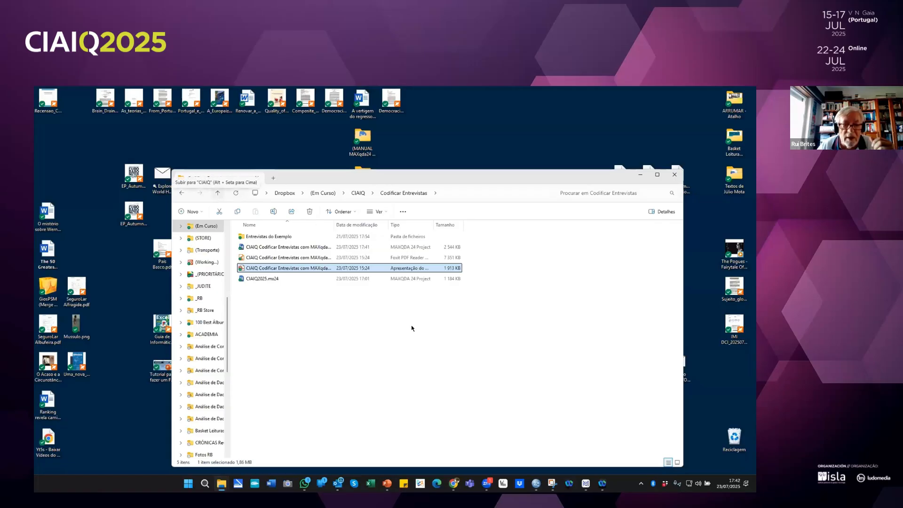
- Reopen the CIAIQ Codificar Entrevistas com MAXqda presentation in PowerPoint and start the slide show from slide 9, Criação dos indicadores
{"action": "double_click", "coordinate": [302, 270]}
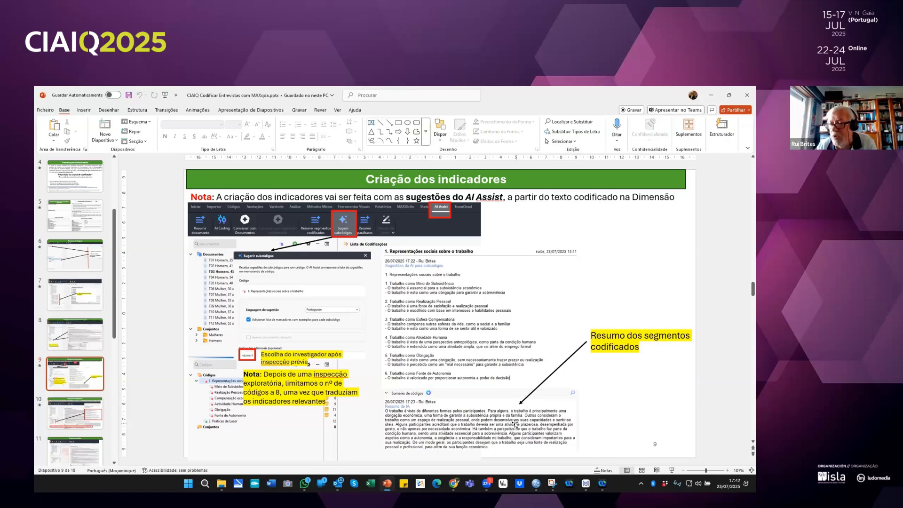
{"action": "scroll", "coordinate": [477, 337], "scroll_direction": "down", "scroll_amount": 1}
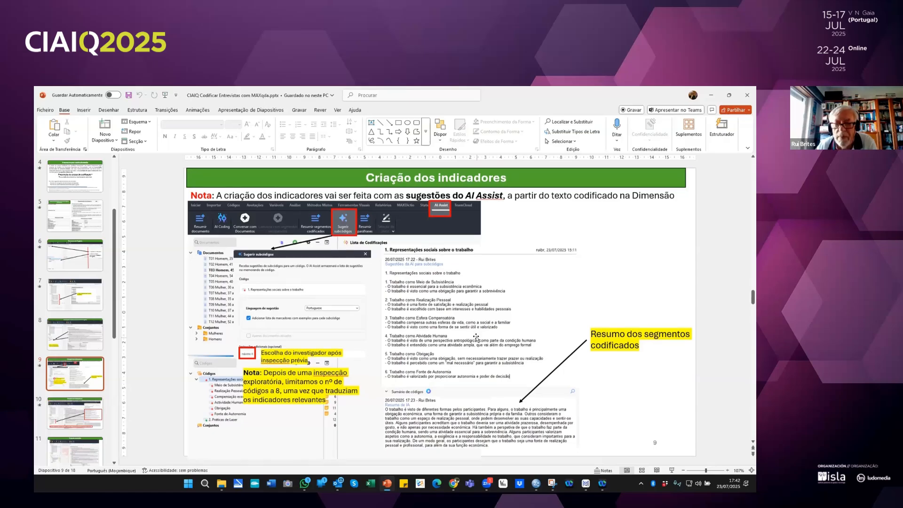
{"action": "scroll", "coordinate": [477, 337], "scroll_direction": "down", "scroll_amount": 2}
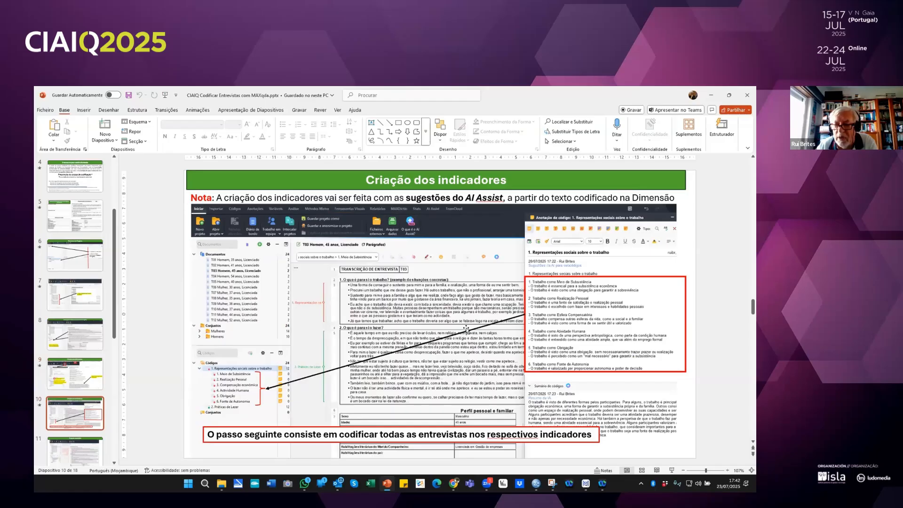
{"action": "scroll", "coordinate": [466, 329], "scroll_direction": "up", "scroll_amount": 2}
{"action": "left_click", "coordinate": [673, 471]}
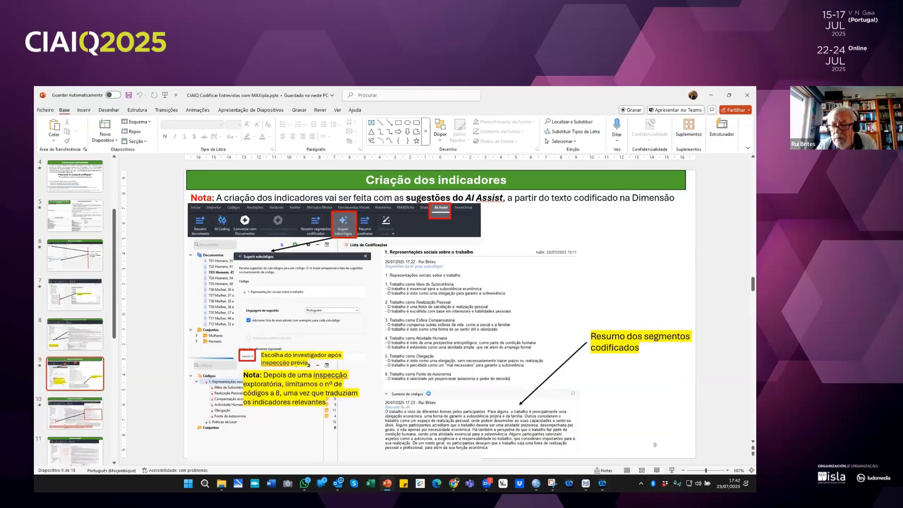
- Advance from Criação dos indicadores through the note on coding all interviews and Projecto concluído to the Outputs slide
{"action": "left_click", "coordinate": [546, 338]}
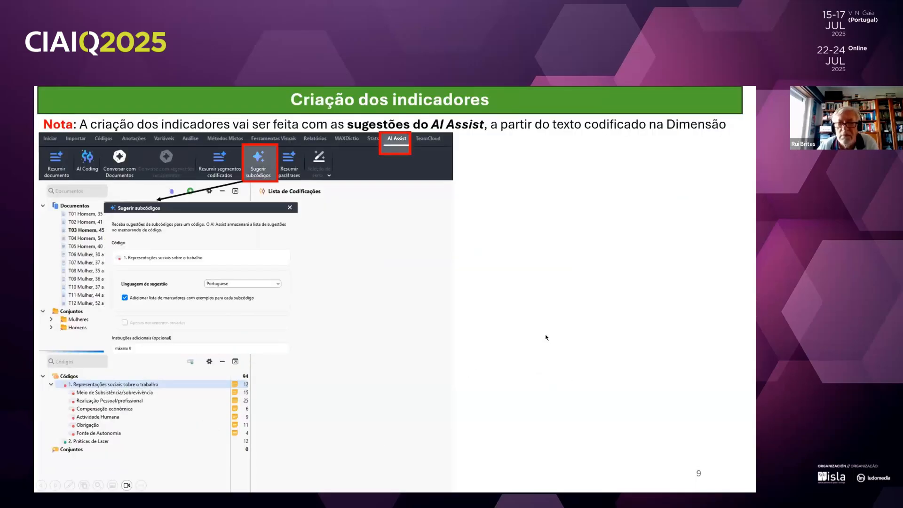
{"action": "left_click", "coordinate": [546, 337]}
{"action": "left_click", "coordinate": [545, 336]}
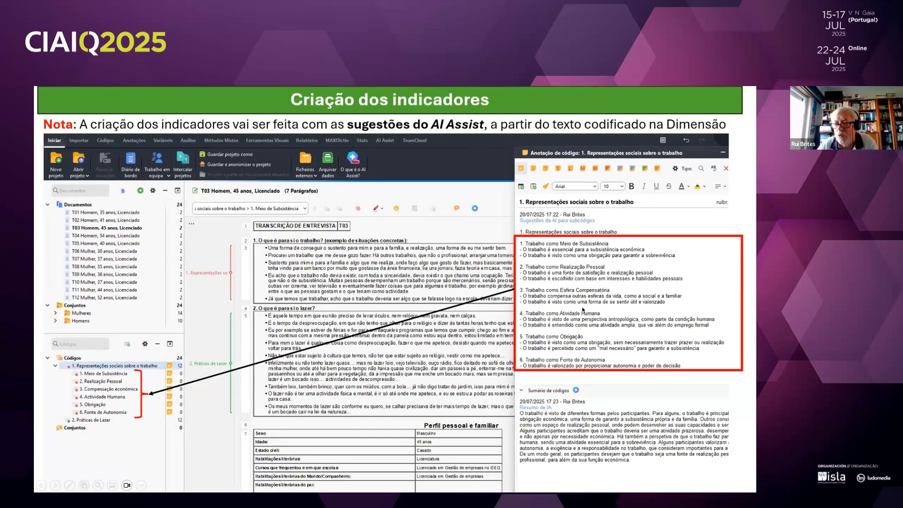
{"action": "left_click", "coordinate": [583, 310]}
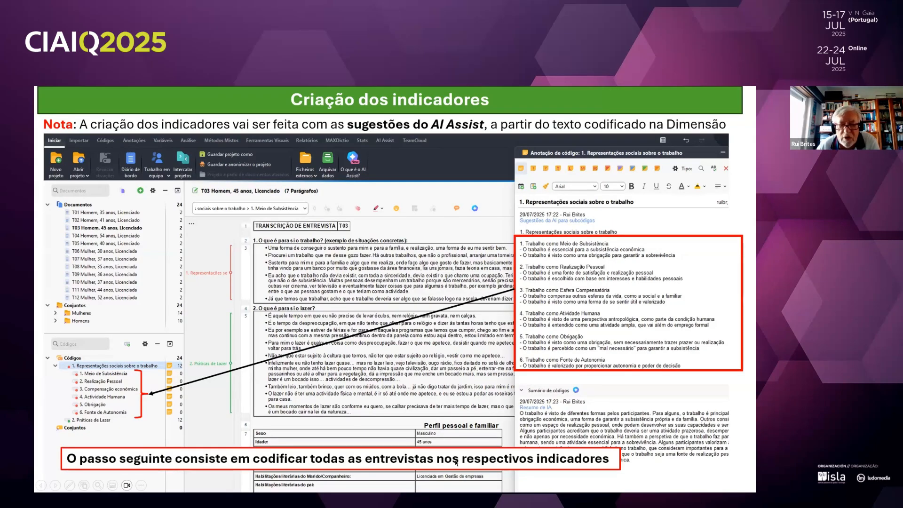
{"action": "left_click", "coordinate": [418, 392]}
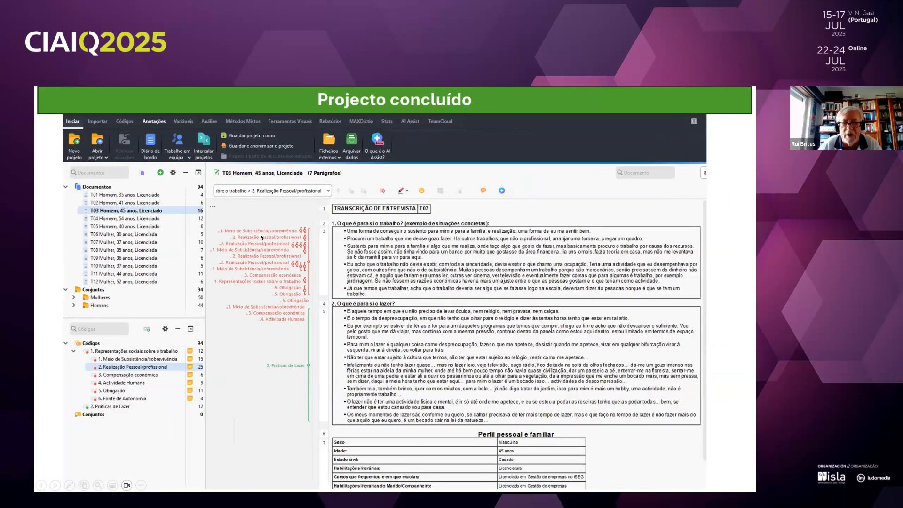
{"action": "left_click", "coordinate": [304, 240]}
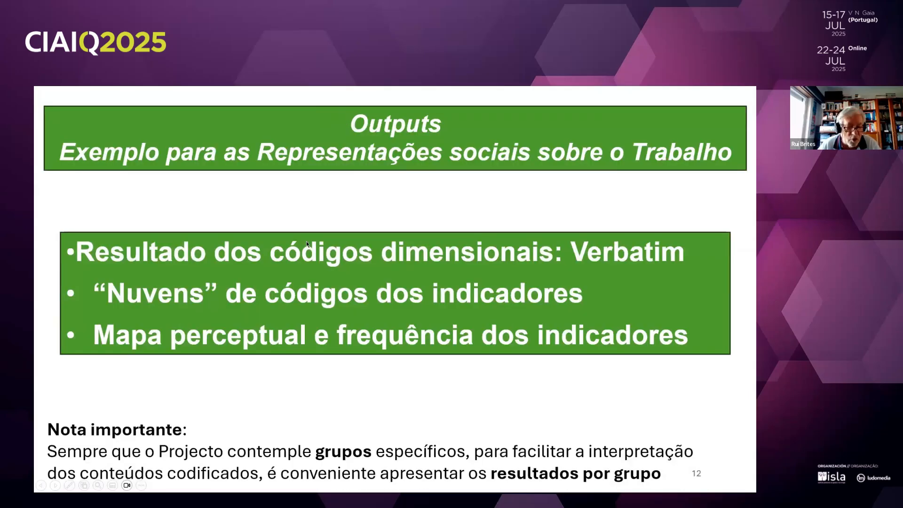
- Restart the slide show from the Outputs slide and go back to Projecto concluído
{"action": "key", "text": "Escape"}
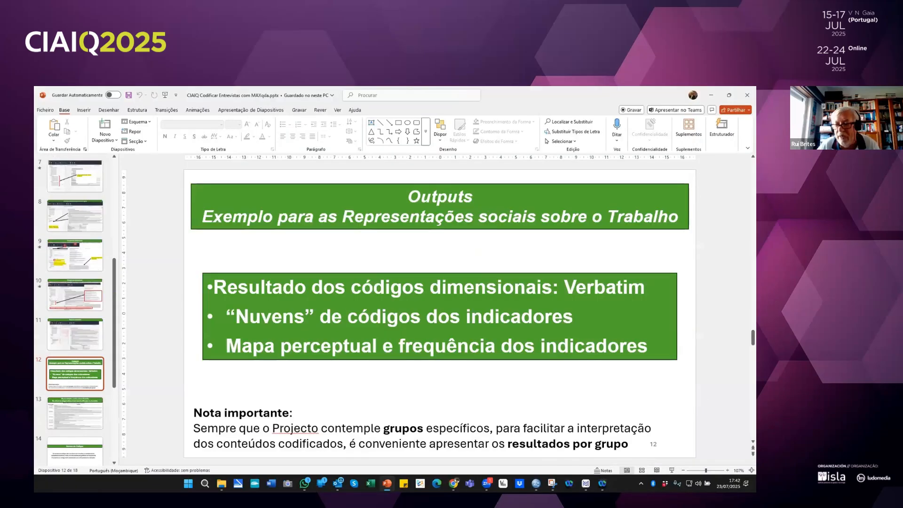
{"action": "left_click", "coordinate": [672, 470]}
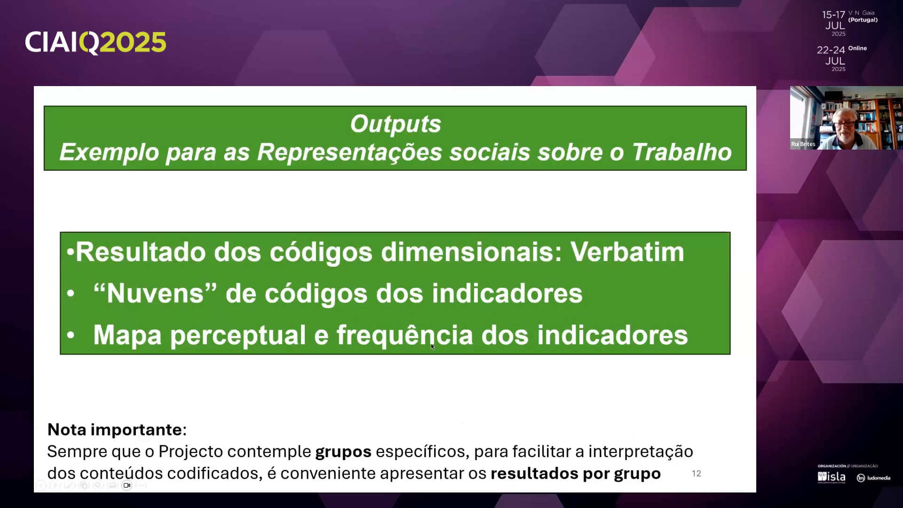
{"action": "left_click", "coordinate": [415, 345]}
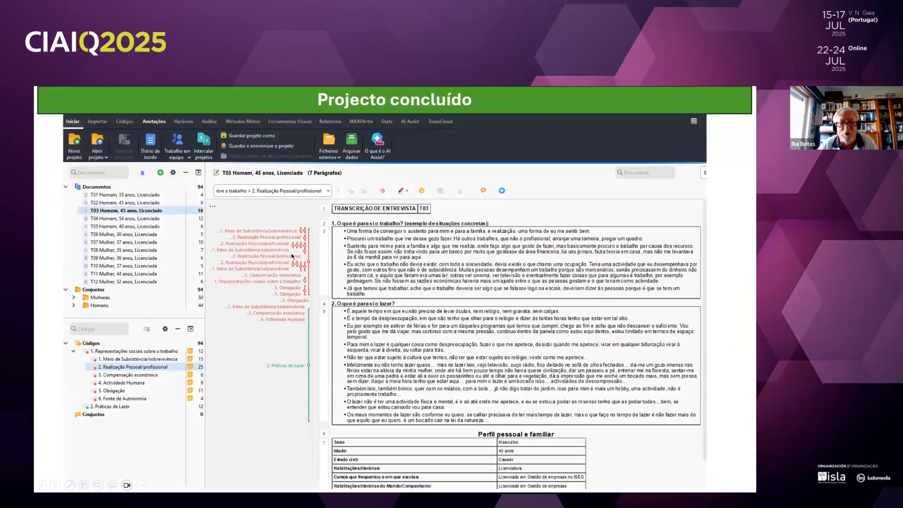
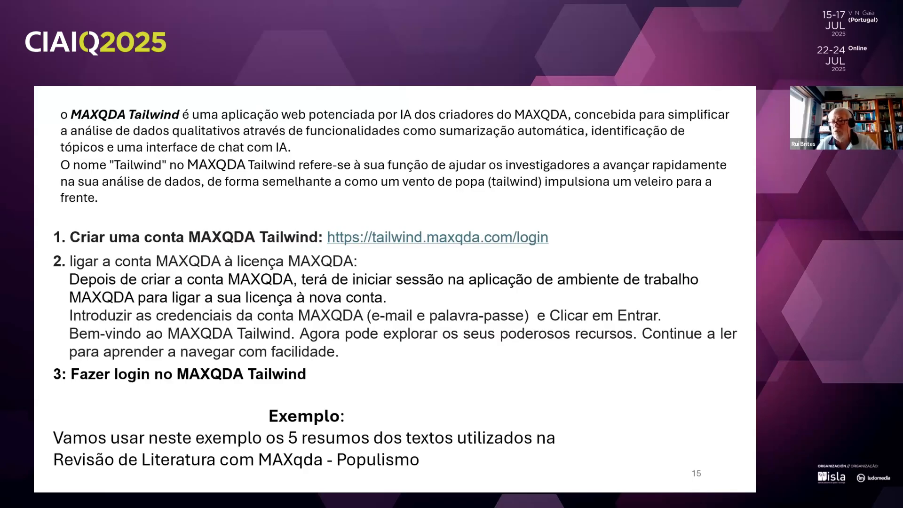
- Advance from the MAXQDA Tailwind introduction through creating the Populismo project to its Data slide with Topics highlighted
{"action": "key", "text": "Right"}
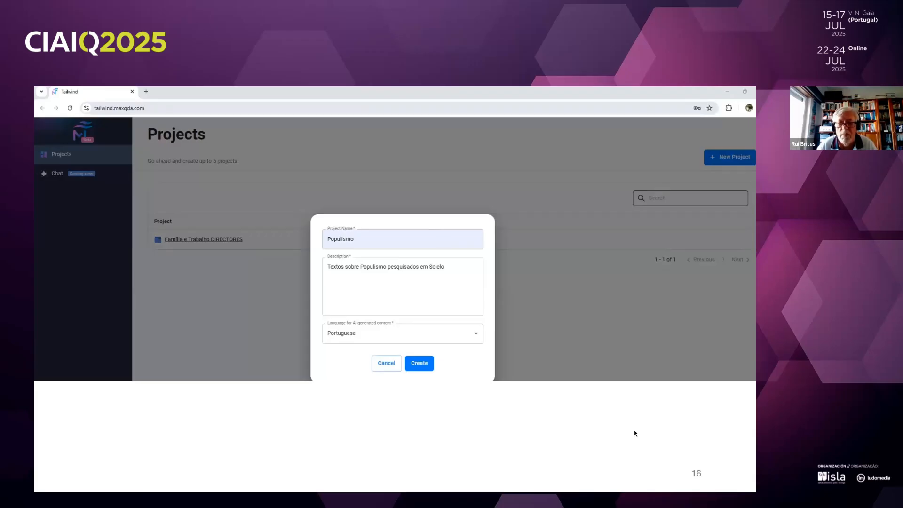
{"action": "key", "text": "Right"}
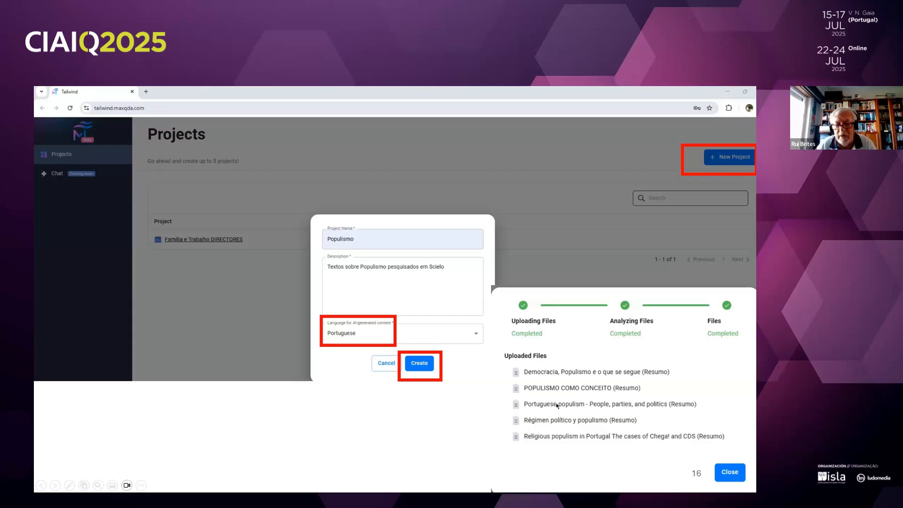
{"action": "key", "text": "Right"}
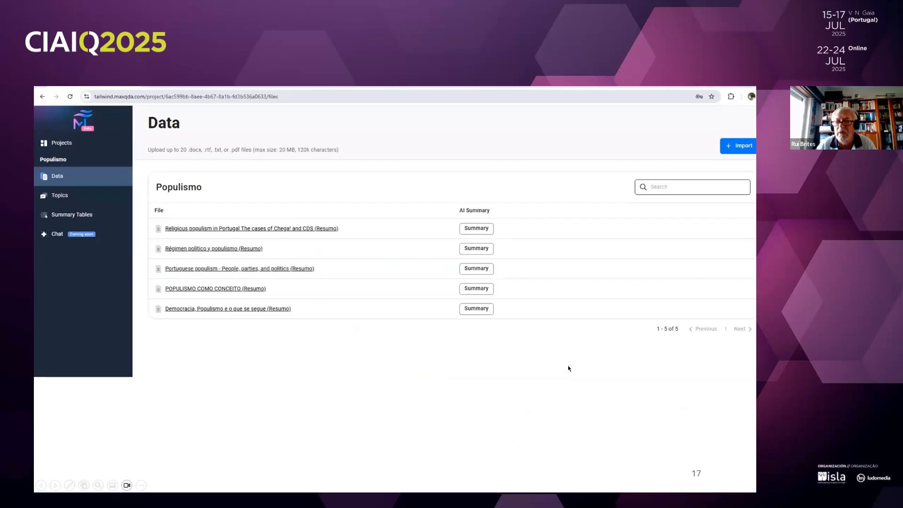
{"action": "key", "text": "Right"}
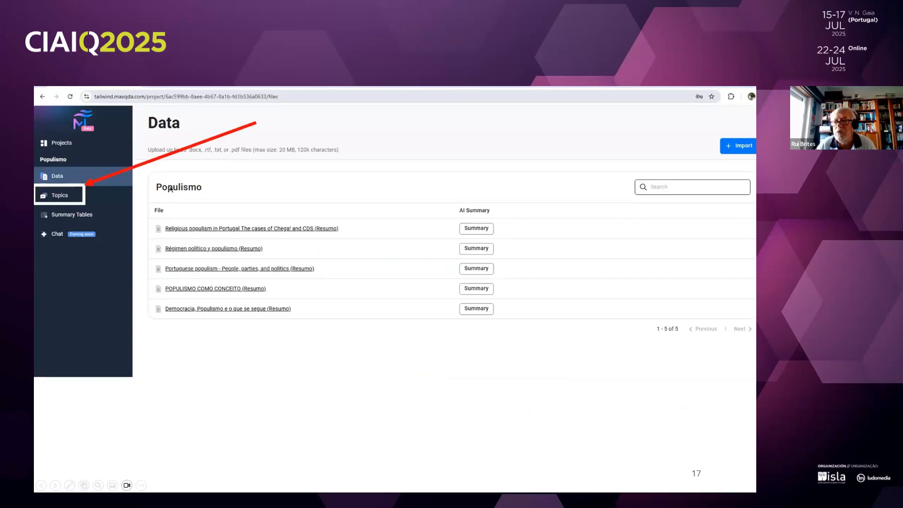
- Review the Topic Suggestions slide and the slide on exporting the Populismo topics to Excel
{"action": "key", "text": "Right"}
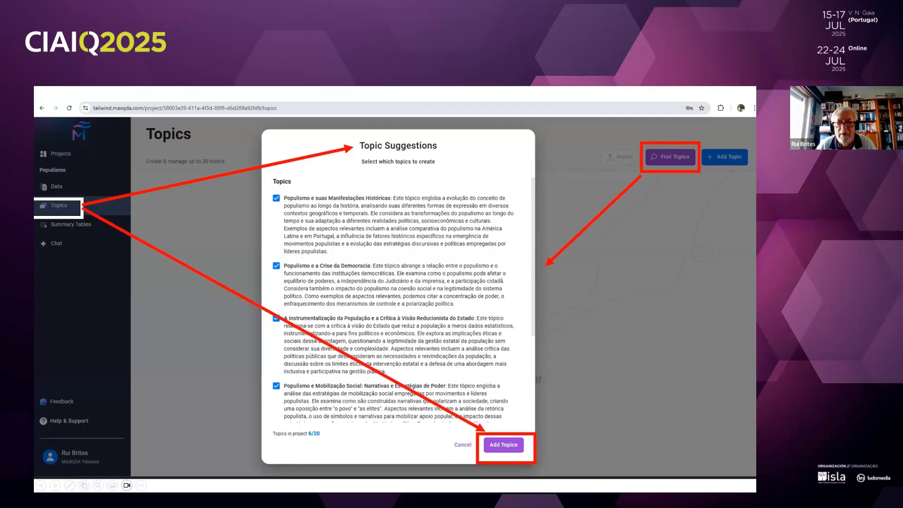
{"action": "key", "text": "Right"}
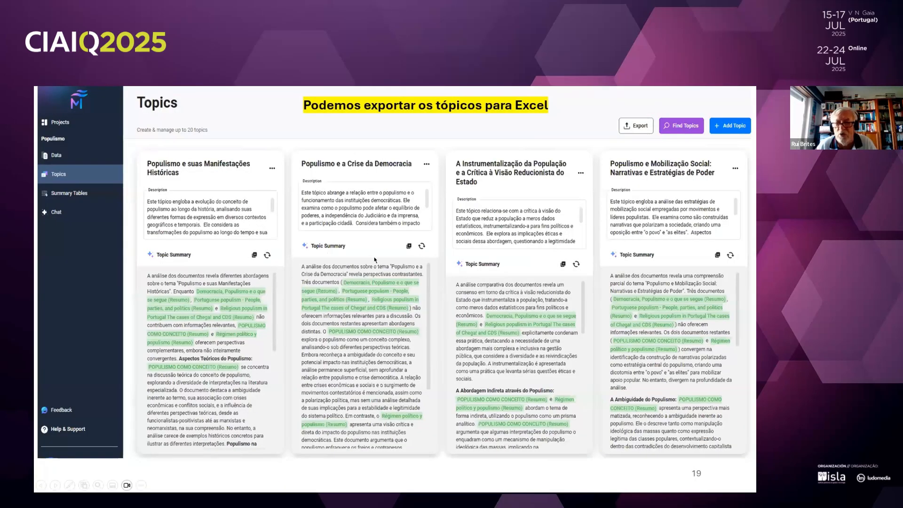
{"action": "key", "text": "Left"}
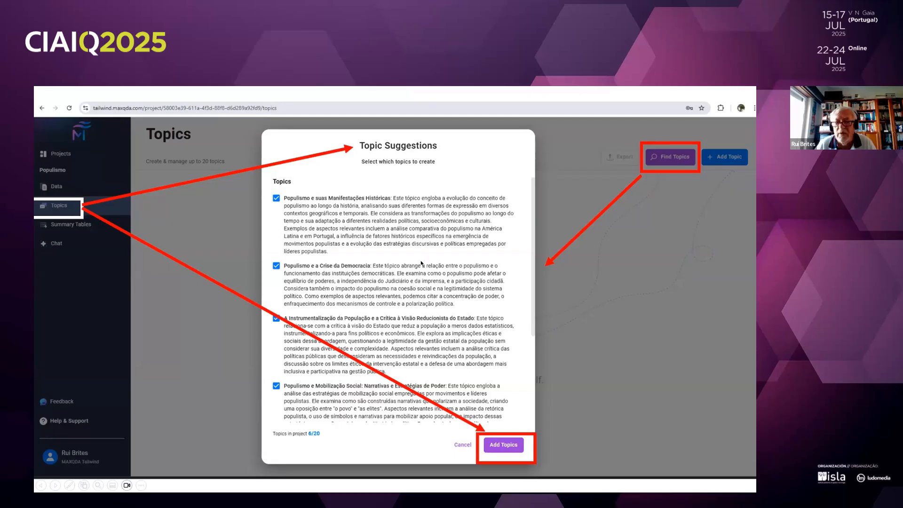
{"action": "key", "text": "Right"}
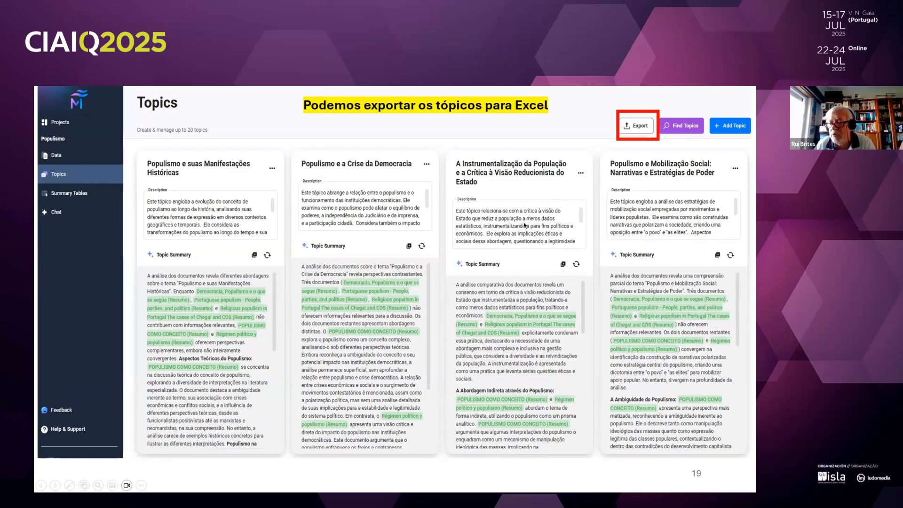
- Advance through the remaining topic summaries and settle on the Visualização dos tópicos em Excel slide
{"action": "key", "text": "Right"}
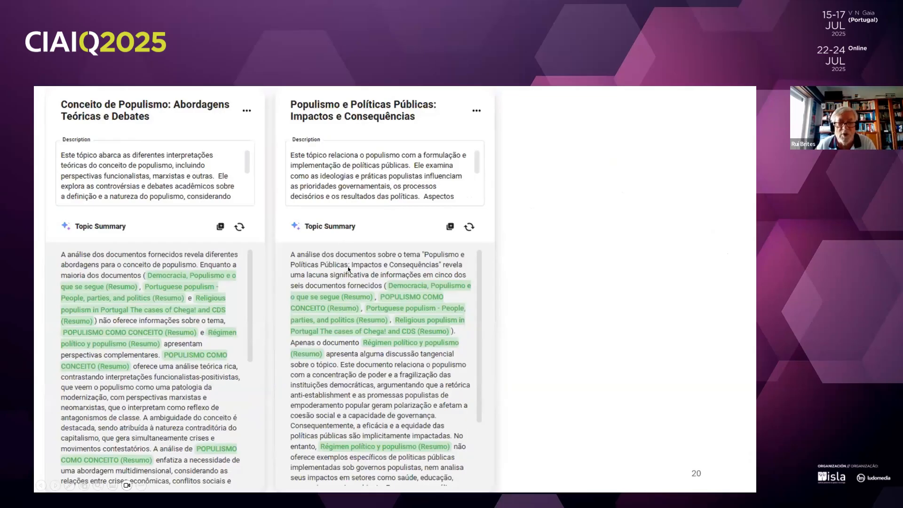
{"action": "key", "text": "Right"}
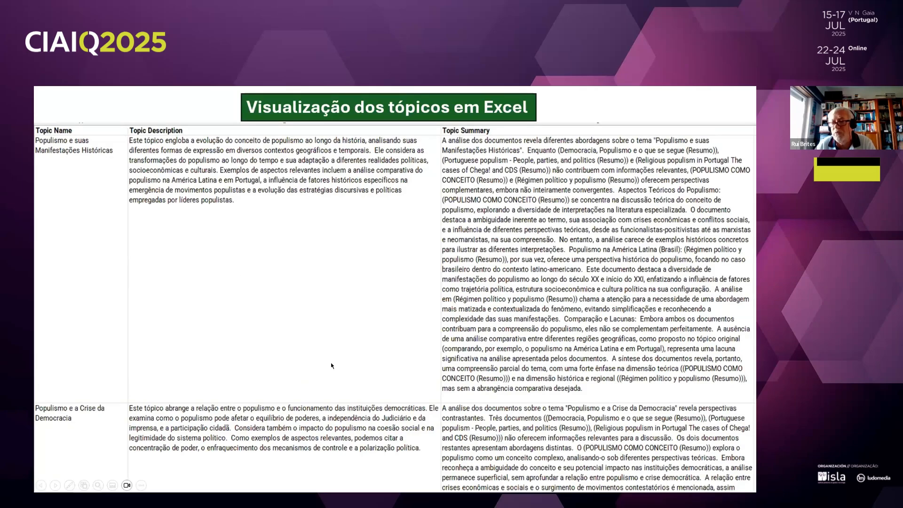
{"action": "key", "text": "Right"}
{"action": "key", "text": "Left"}
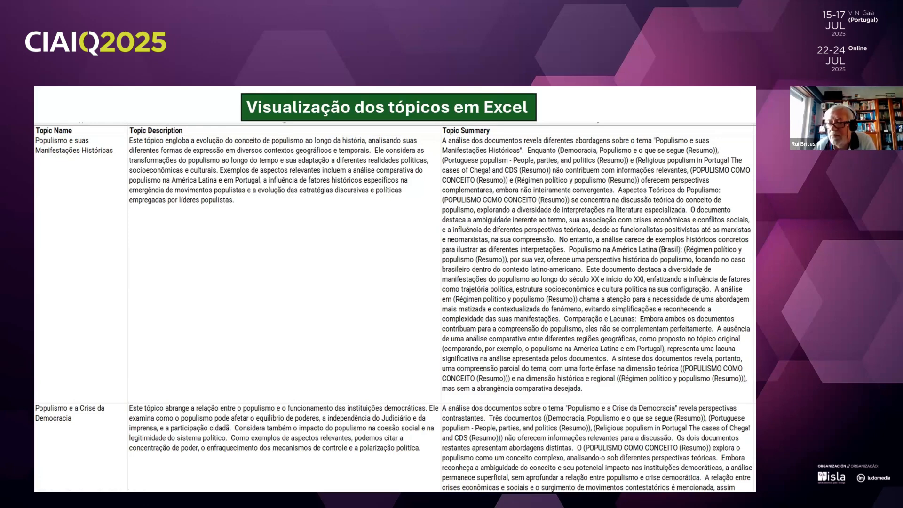
- End the literature review slide show after its closing slide and review the online questionnaire presentation up to Criar 2 ficheiros
{"action": "left_click", "coordinate": [453, 247]}
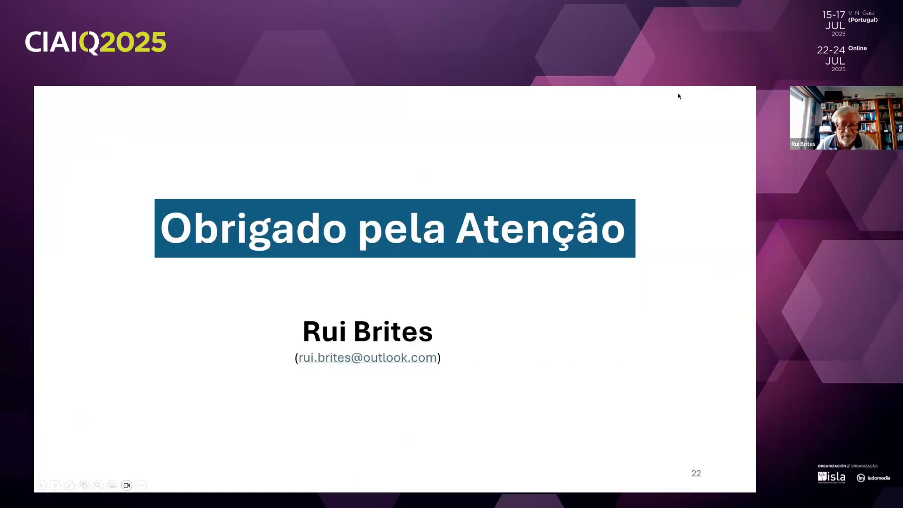
{"action": "key", "text": "Escape"}
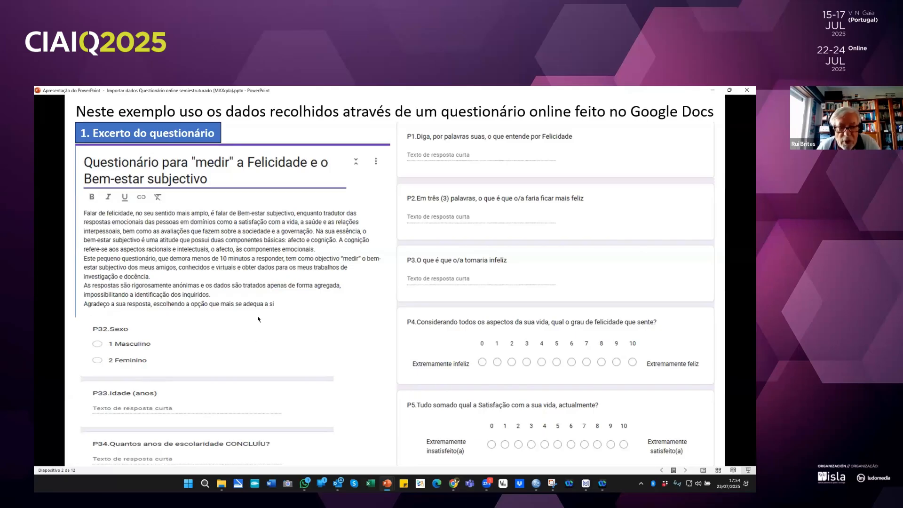
{"action": "left_click", "coordinate": [209, 351]}
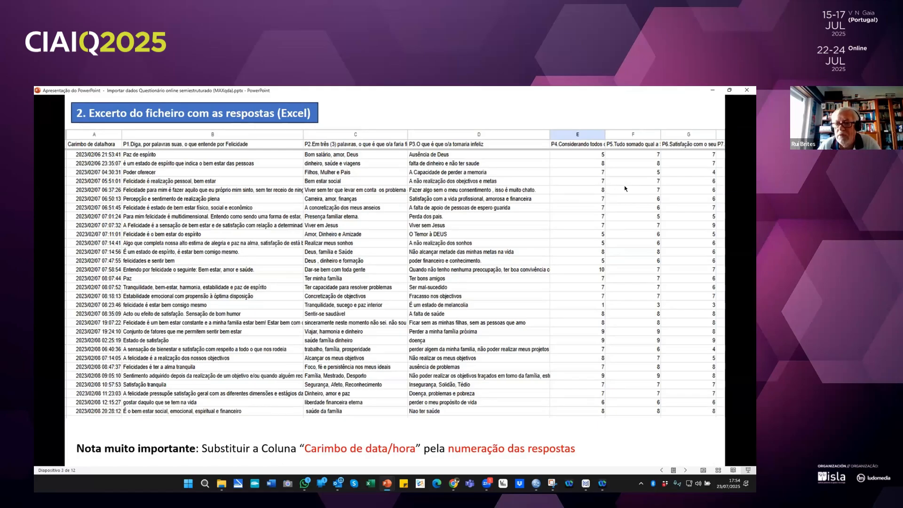
{"action": "left_click", "coordinate": [288, 314]}
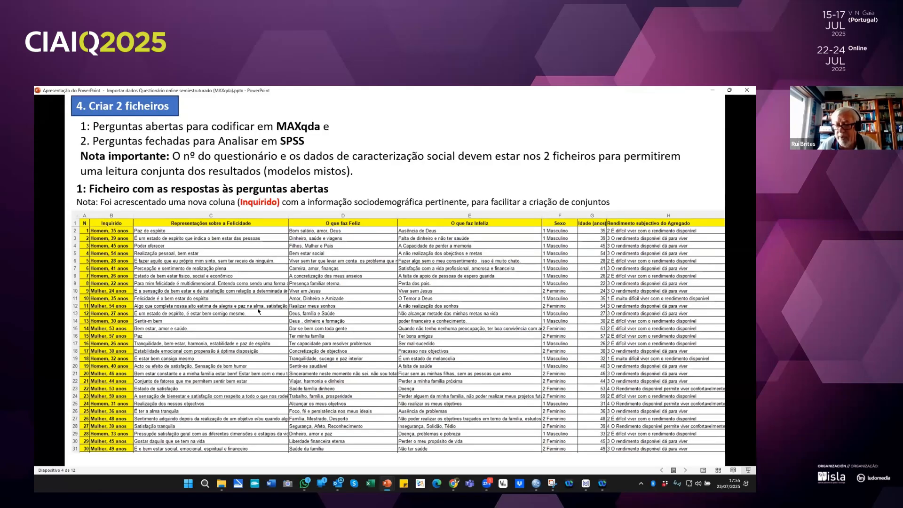
- Advance through the slides on importing the questionnaire file to MAXqda and using AI Assist, up to Sugestões da AI para subcódigos
{"action": "key", "text": "Right"}
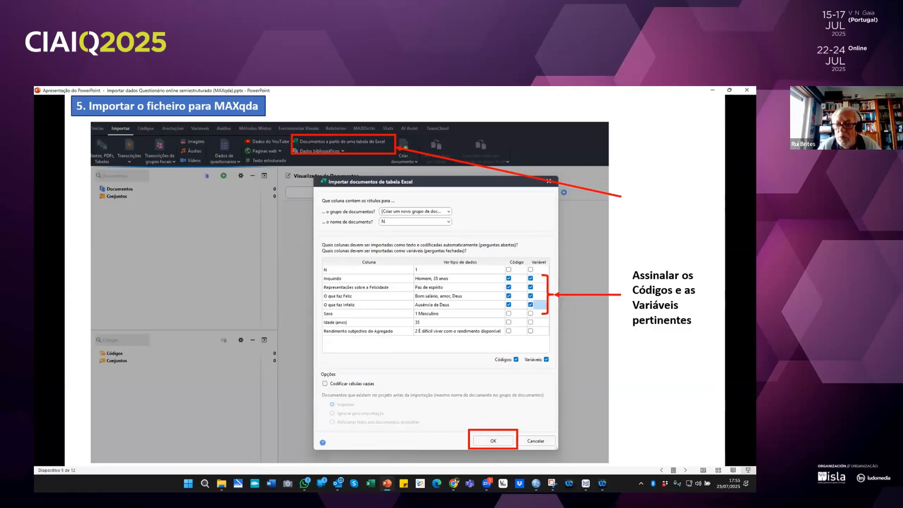
{"action": "key", "text": "Right"}
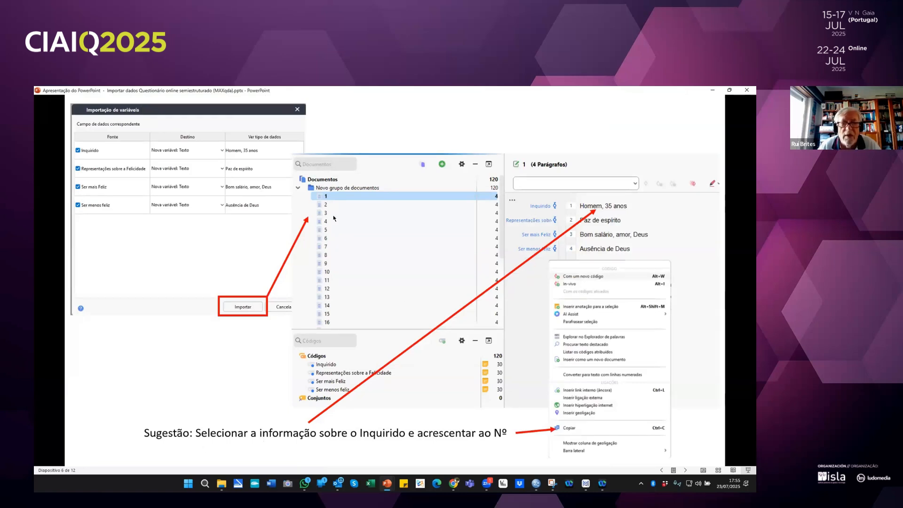
{"action": "key", "text": "Right"}
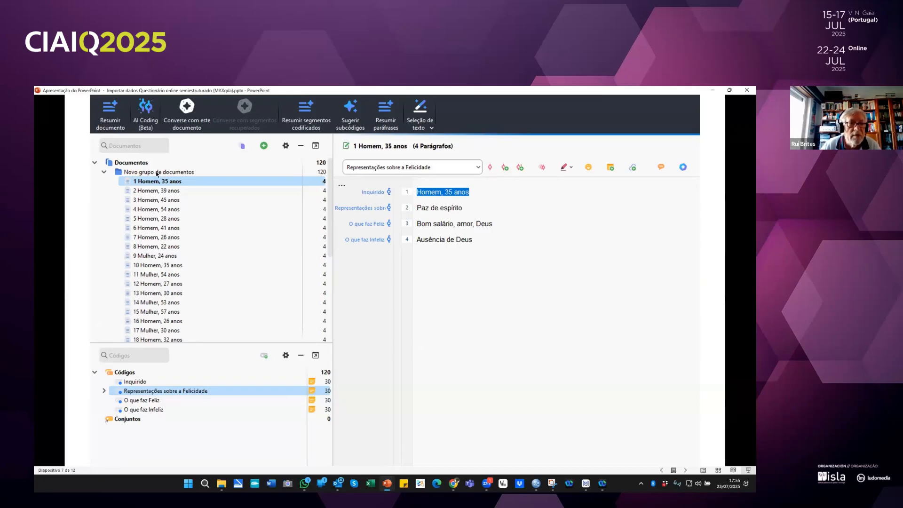
{"action": "left_click", "coordinate": [103, 174]}
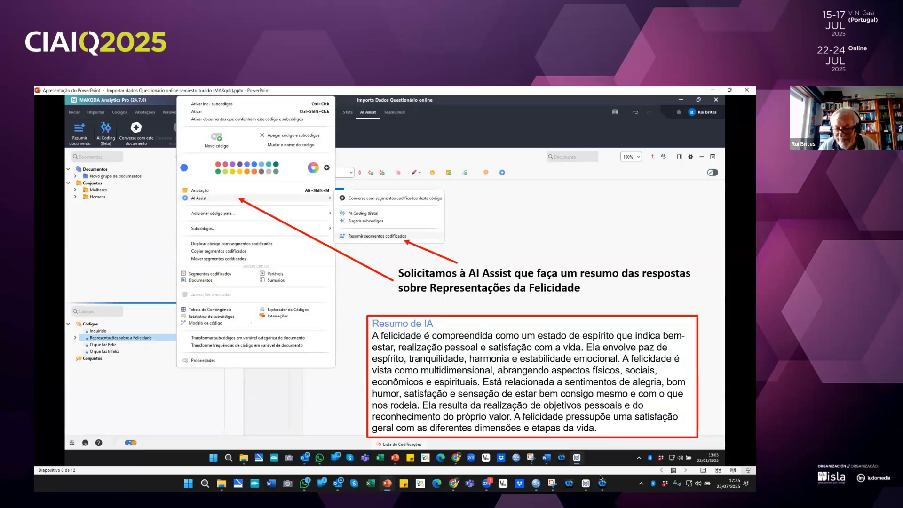
{"action": "mouse_move", "coordinate": [387, 484]}
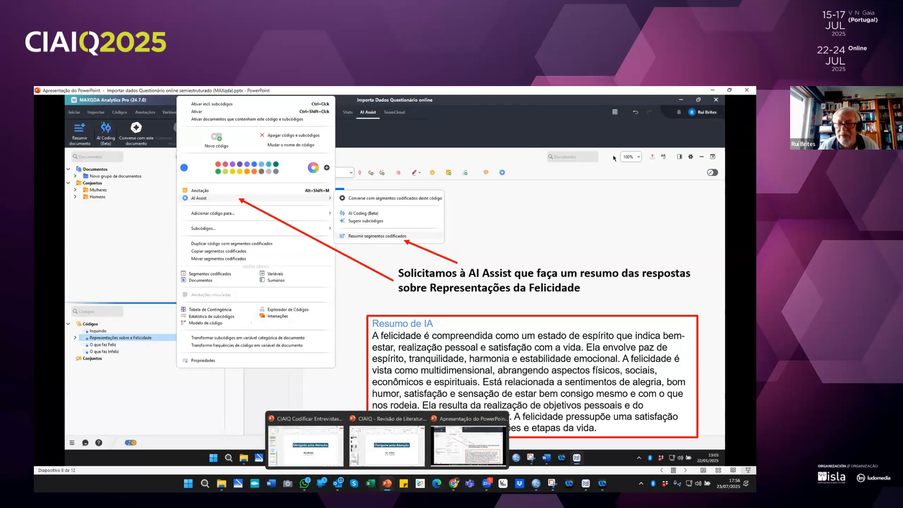
{"action": "left_click", "coordinate": [683, 103]}
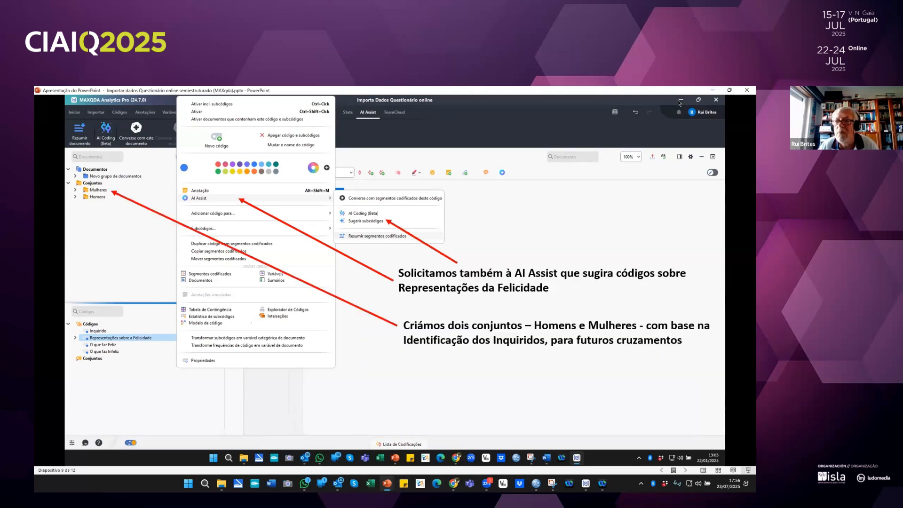
{"action": "left_click", "coordinate": [683, 103]}
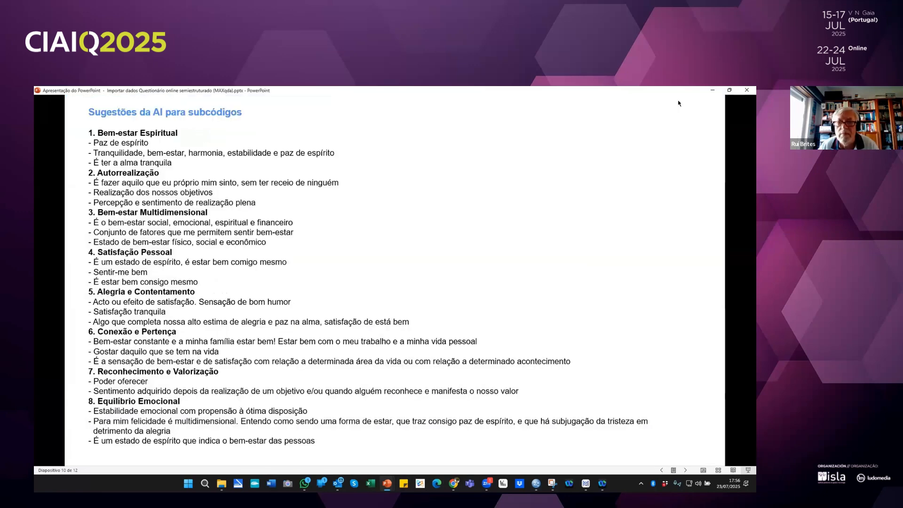
- Close the open presentations and open the MAXQDA project Importar Dados Questionário online.mx24
{"action": "left_click", "coordinate": [711, 91]}
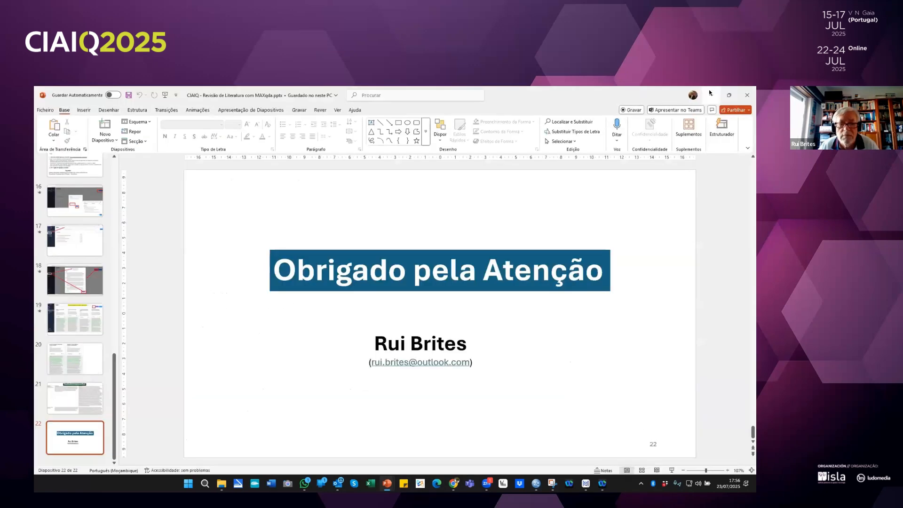
{"action": "left_click", "coordinate": [748, 95]}
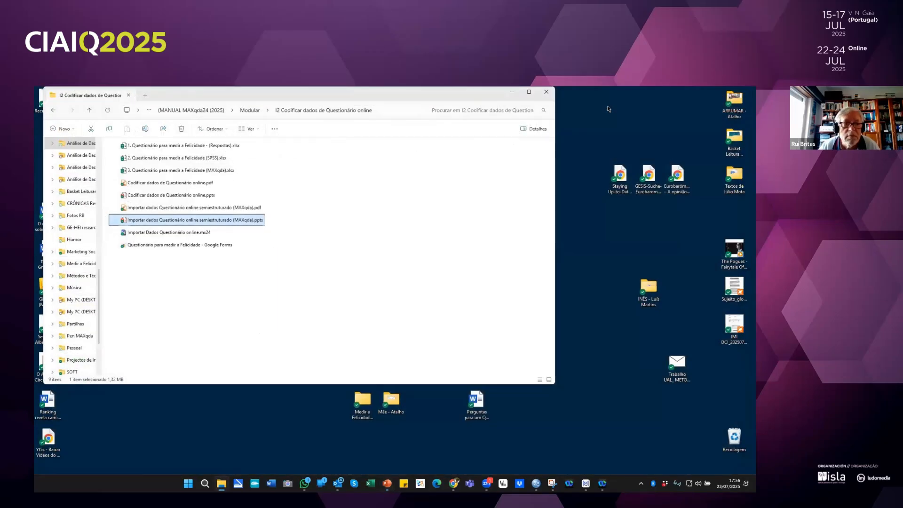
{"action": "left_click", "coordinate": [172, 232]}
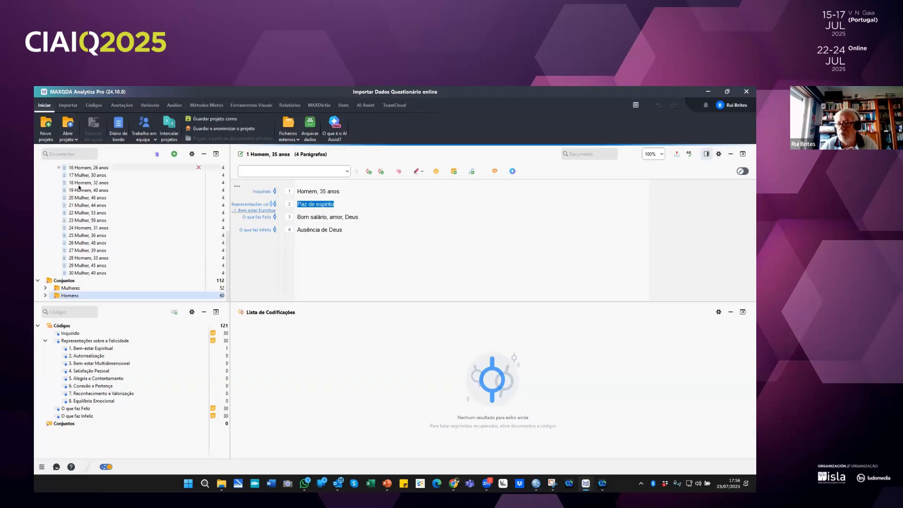
- Browse the respondent documents, collapse Novo grupo de documentos and select the Mulheres set
{"action": "scroll", "coordinate": [74, 188], "scroll_direction": "up", "scroll_amount": 6}
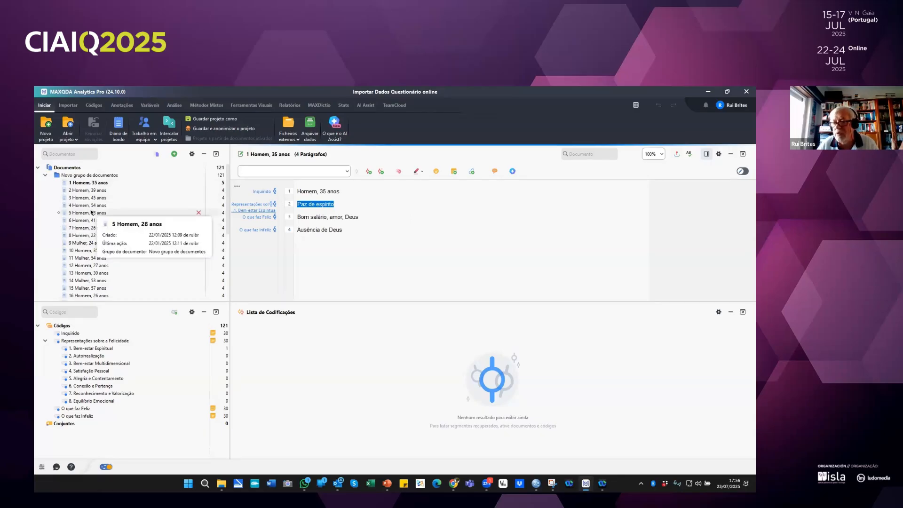
{"action": "scroll", "coordinate": [92, 213], "scroll_direction": "down", "scroll_amount": 4}
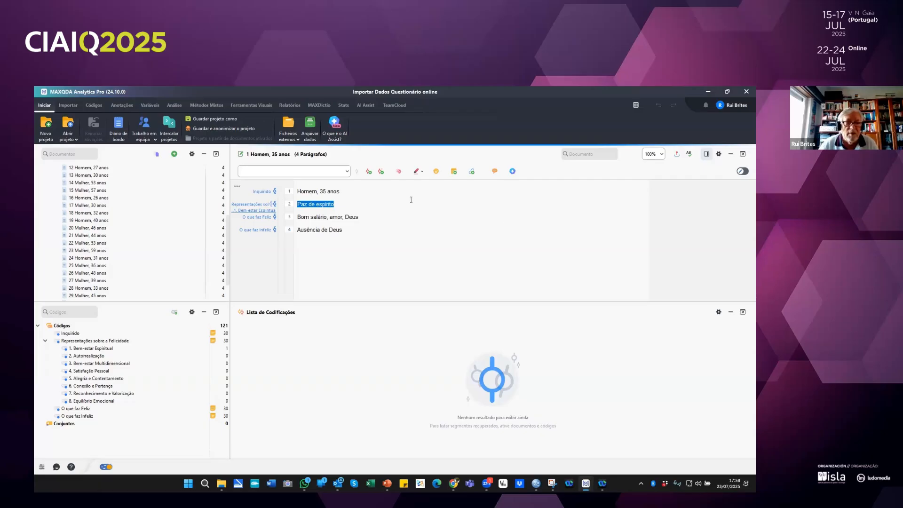
{"action": "scroll", "coordinate": [67, 179], "scroll_direction": "up", "scroll_amount": 5}
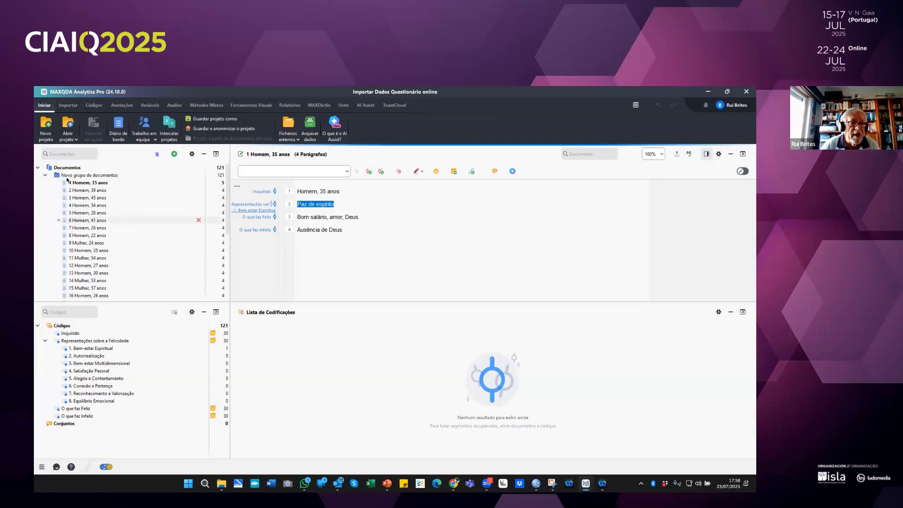
{"action": "left_click", "coordinate": [45, 175]}
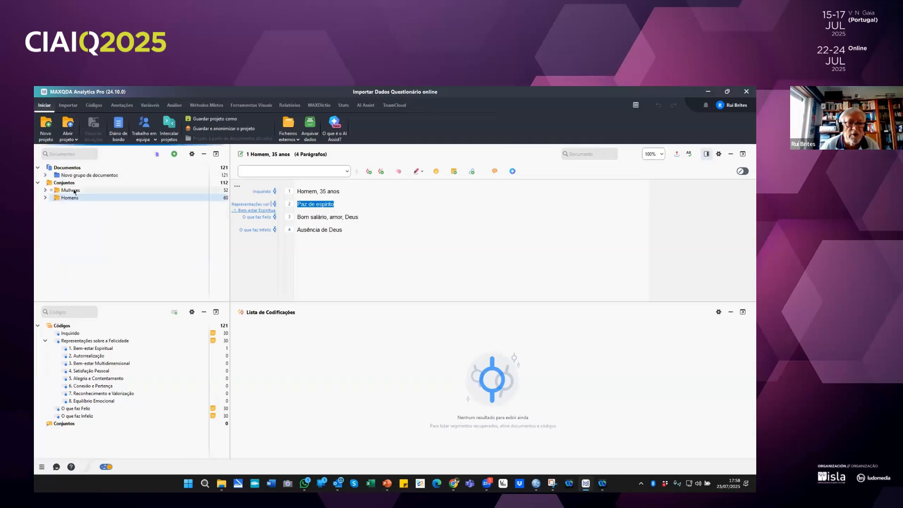
{"action": "left_click", "coordinate": [71, 190]}
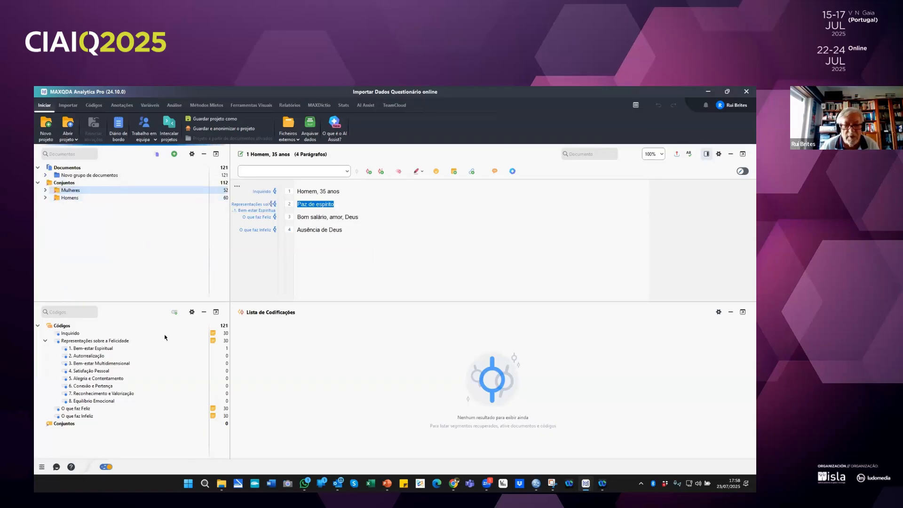
- Select the Inquirido code and switch to a side-by-side window layout with the Visualizador de Documentos hidden
{"action": "mouse_move", "coordinate": [213, 335]}
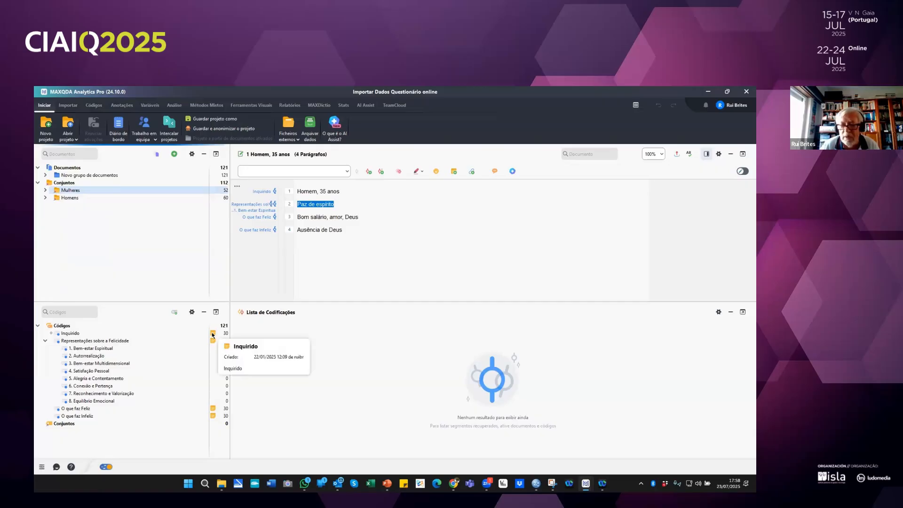
{"action": "left_click", "coordinate": [212, 335]}
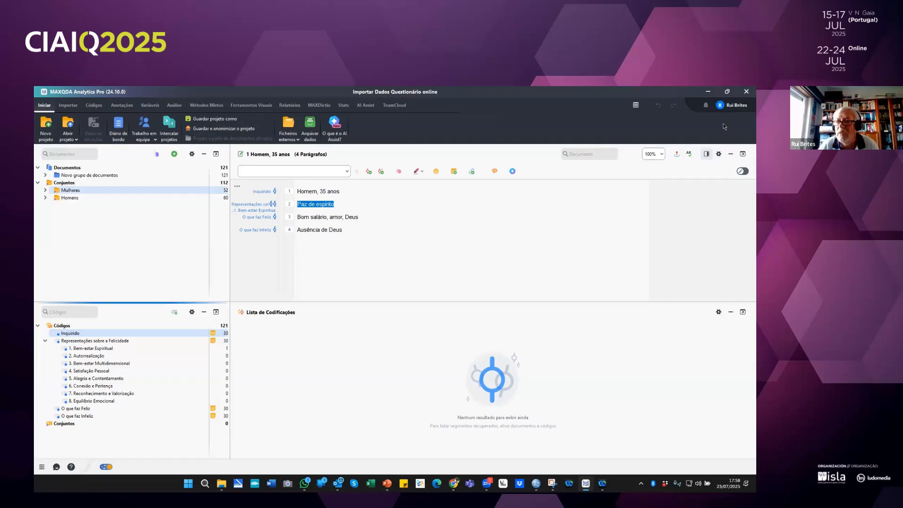
{"action": "left_click", "coordinate": [636, 105]}
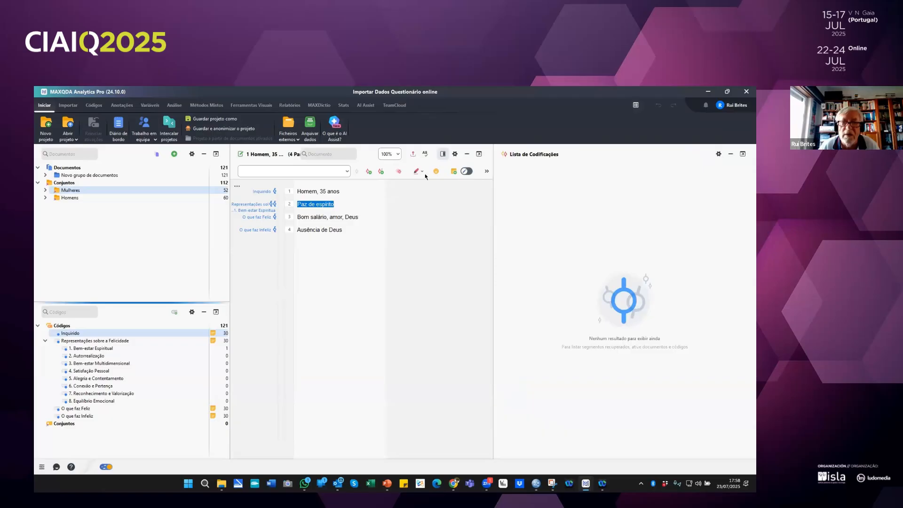
{"action": "left_click", "coordinate": [467, 154]}
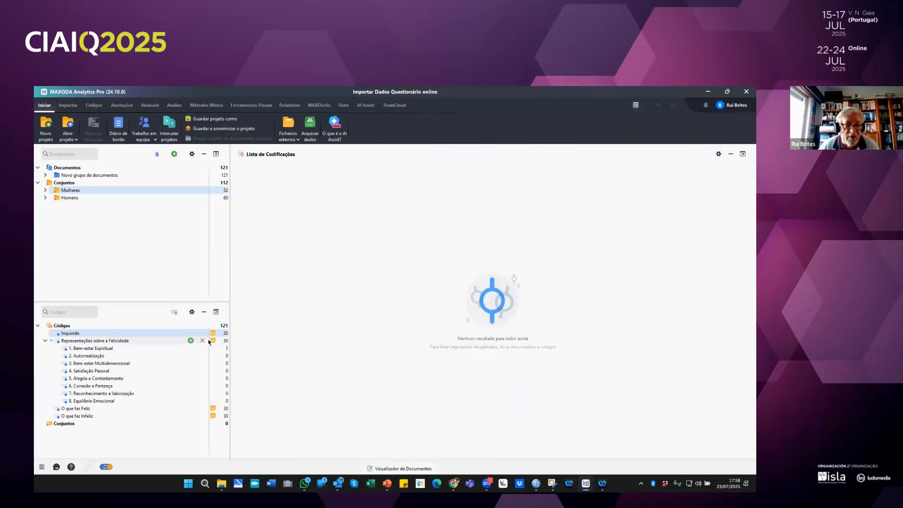
- Open the memo of the code Representações sobre a Felicidade, read its AI subcode suggestions and summary, and close it
{"action": "left_click", "coordinate": [127, 341]}
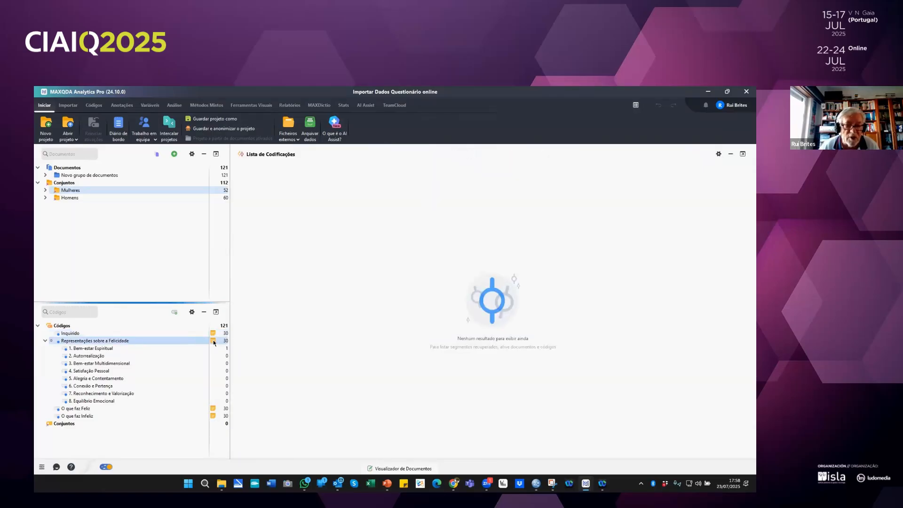
{"action": "double_click", "coordinate": [213, 341]}
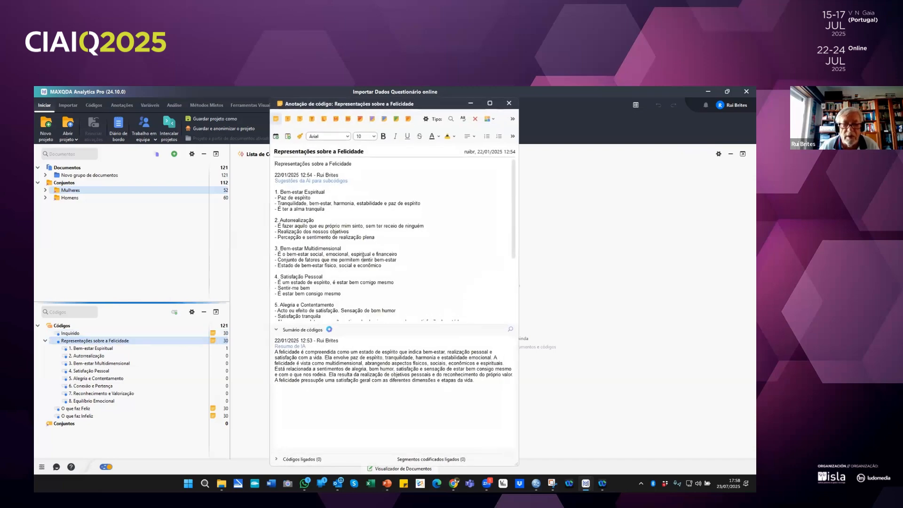
{"action": "scroll", "coordinate": [371, 248], "scroll_direction": "down", "scroll_amount": 3}
{"action": "scroll", "coordinate": [370, 248], "scroll_direction": "down", "scroll_amount": 3}
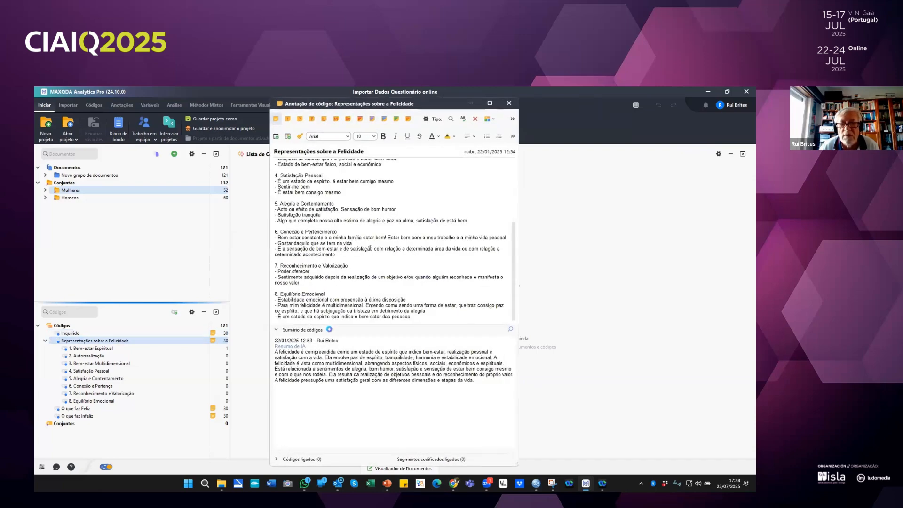
{"action": "scroll", "coordinate": [370, 248], "scroll_direction": "up", "scroll_amount": 6}
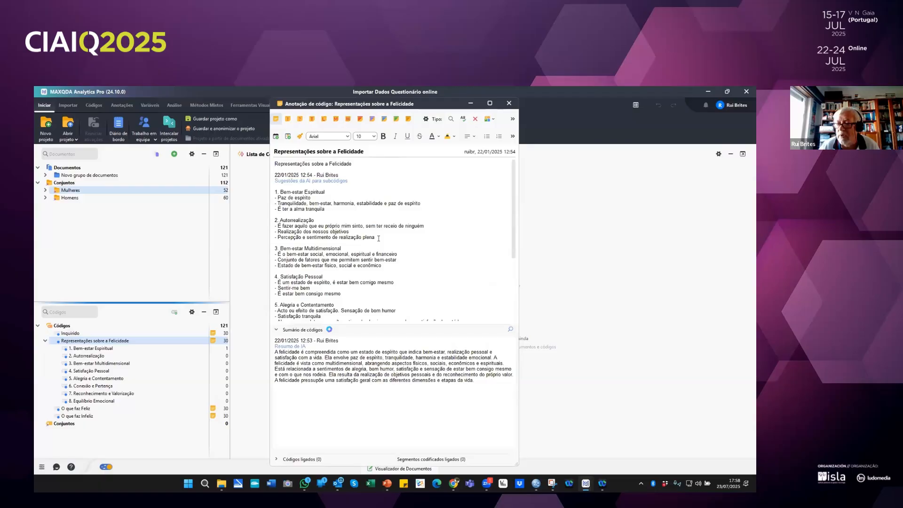
{"action": "scroll", "coordinate": [379, 239], "scroll_direction": "down", "scroll_amount": 6}
{"action": "left_click", "coordinate": [509, 103]}
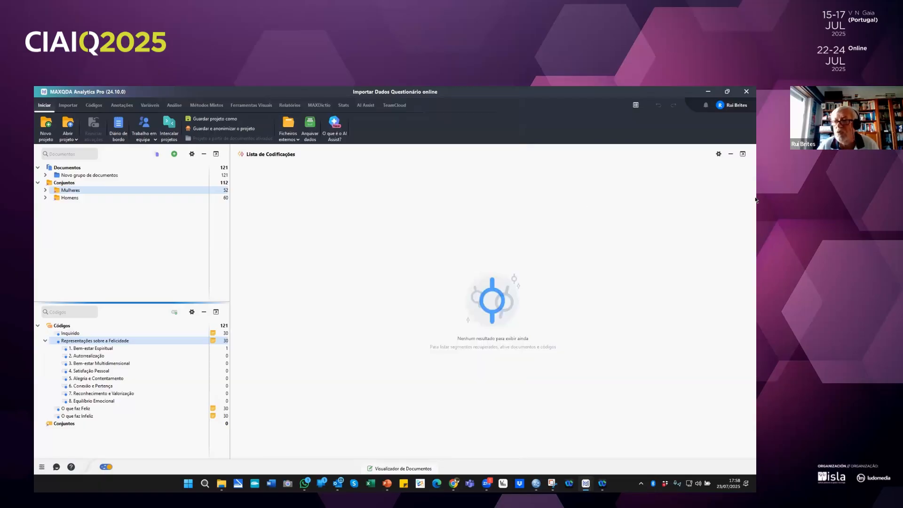
- Close the MAXQDA project and open the folder II1 Codificação Automática com MAXDictio inside Modular
{"action": "left_click", "coordinate": [746, 92]}
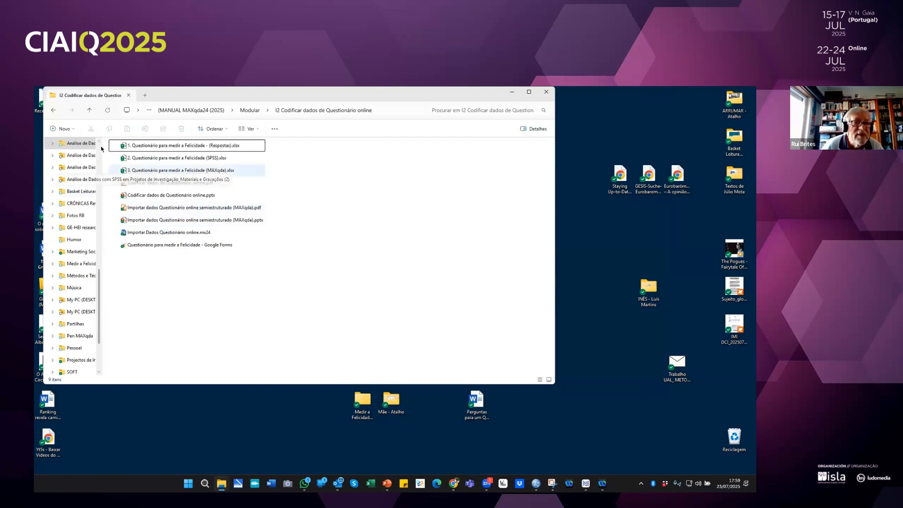
{"action": "left_click", "coordinate": [90, 112]}
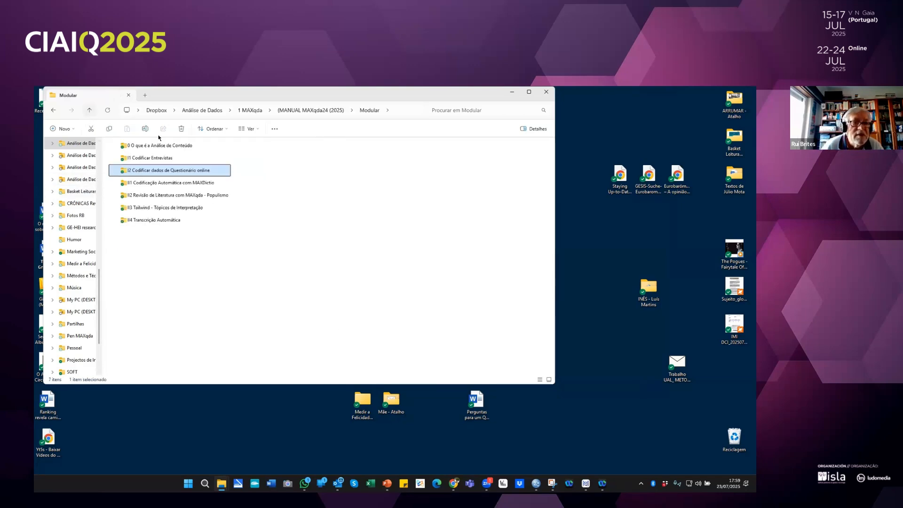
{"action": "double_click", "coordinate": [190, 185]}
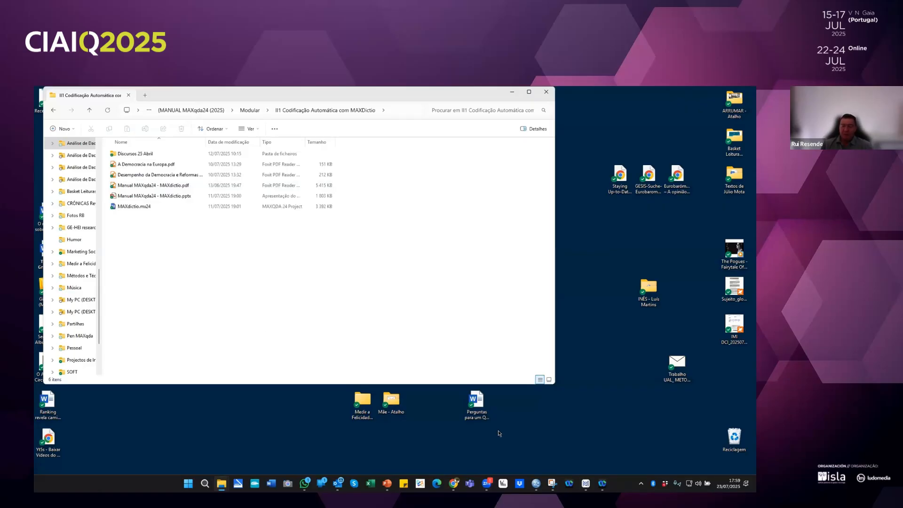
- Open the project 3. Entrevistas (com indicadores) sem numeração from the folder I1 Codificar Entrevistas and accept the automatic backup
{"action": "left_click_drag", "start_coordinate": [368, 440], "coordinate": [437, 410]}
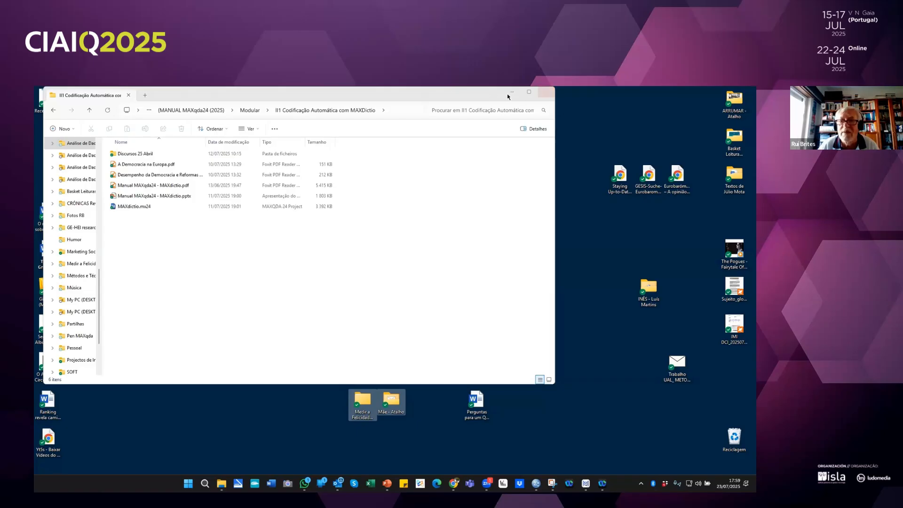
{"action": "left_click", "coordinate": [89, 110]}
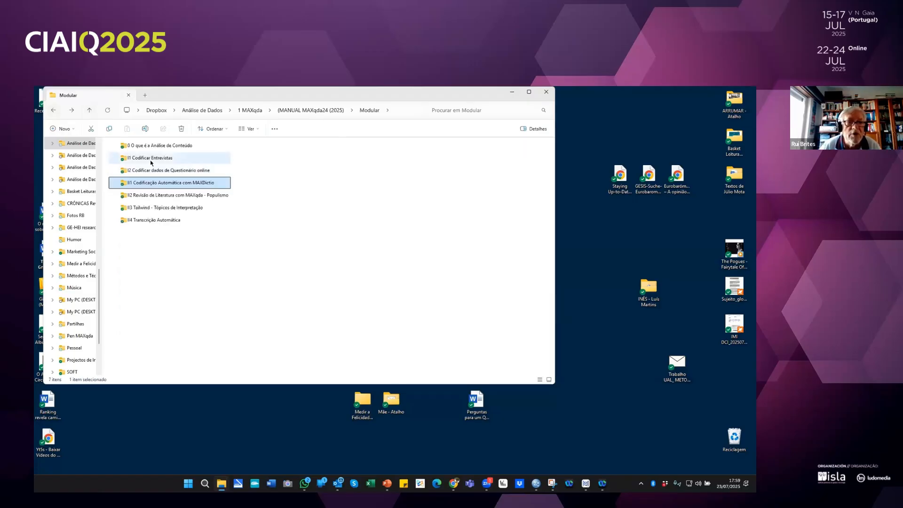
{"action": "double_click", "coordinate": [150, 159]}
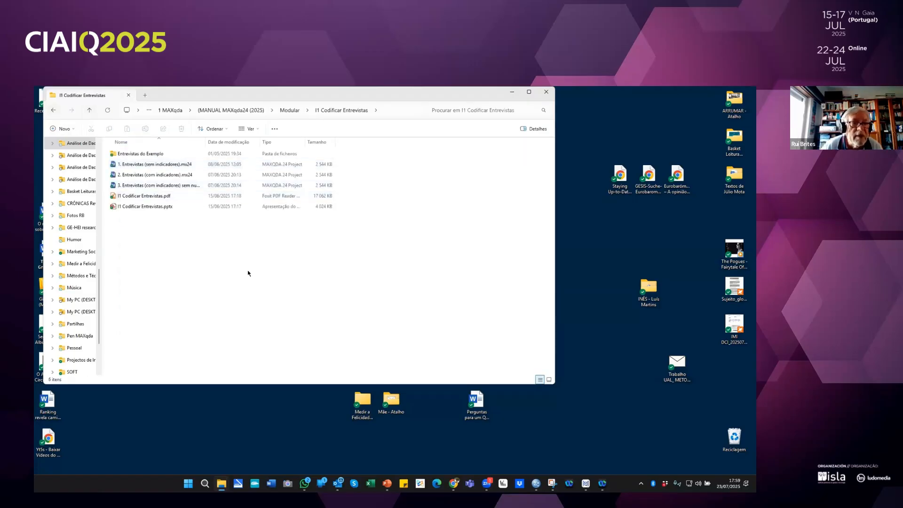
{"action": "left_click", "coordinate": [167, 186]}
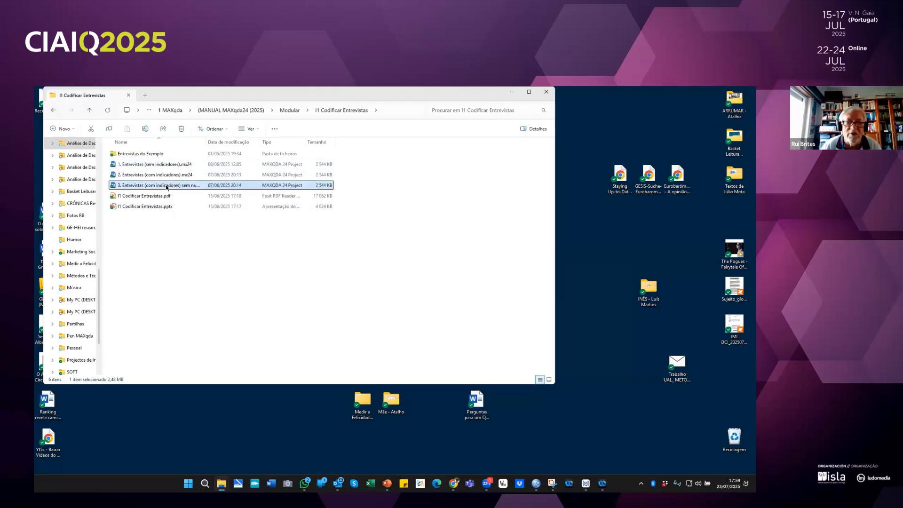
{"action": "double_click", "coordinate": [166, 186]}
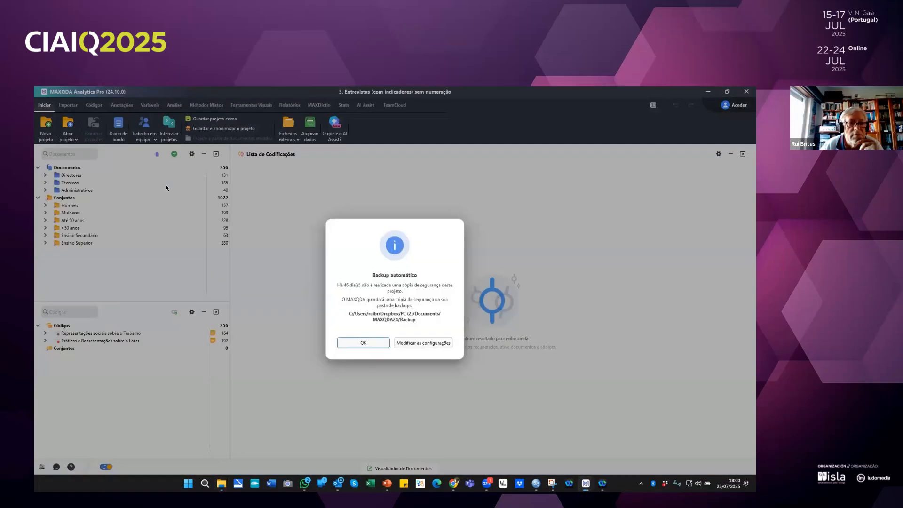
{"action": "left_click", "coordinate": [363, 343]}
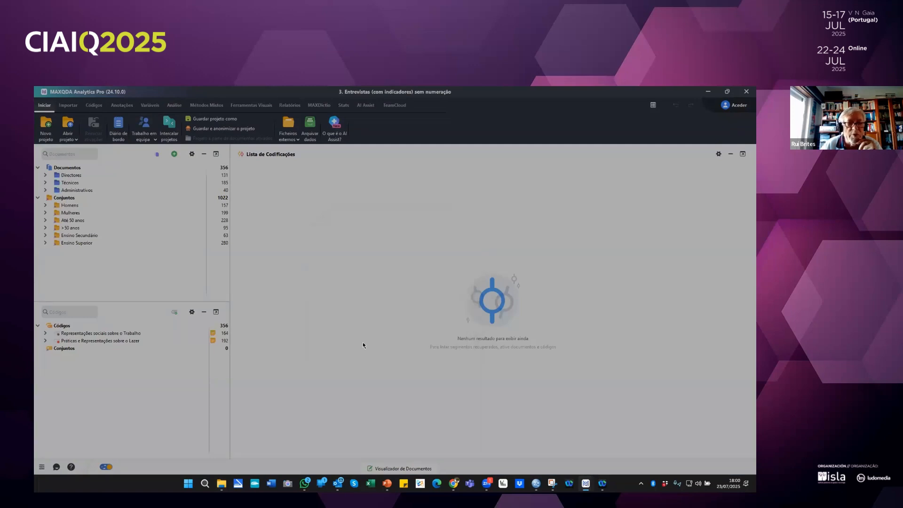
- Examine the interview documents in the groups Directores, Técnicos and Administrativos, collapsing each group again
{"action": "left_click", "coordinate": [45, 176]}
{"action": "left_click", "coordinate": [45, 176]}
{"action": "left_click", "coordinate": [45, 183]}
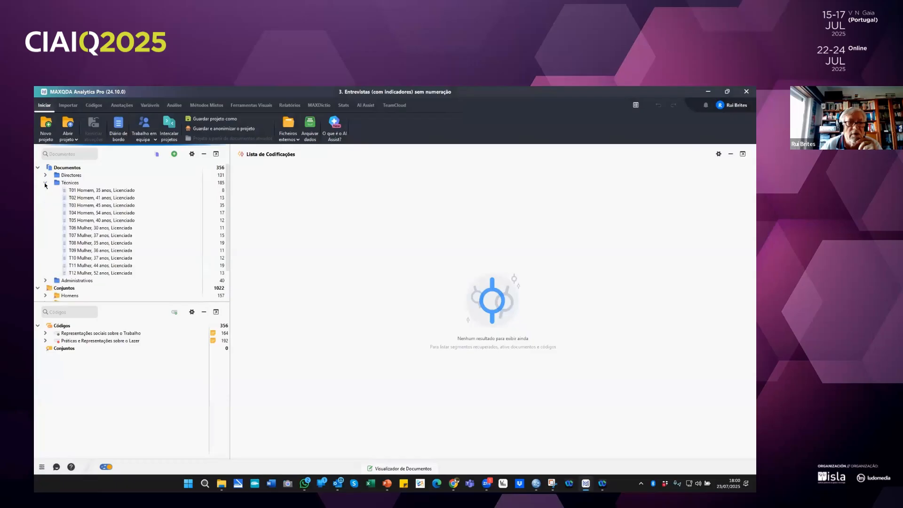
{"action": "left_click", "coordinate": [46, 183]}
{"action": "left_click", "coordinate": [46, 191]}
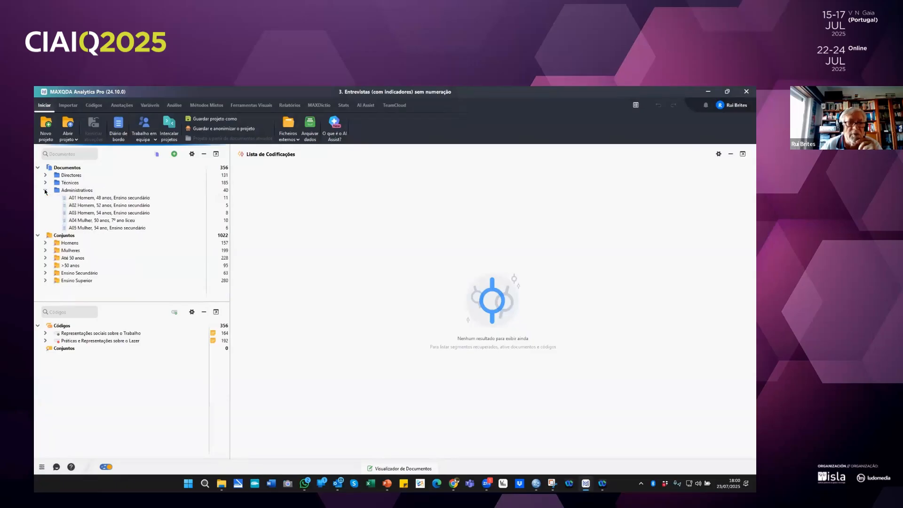
{"action": "left_click", "coordinate": [45, 191]}
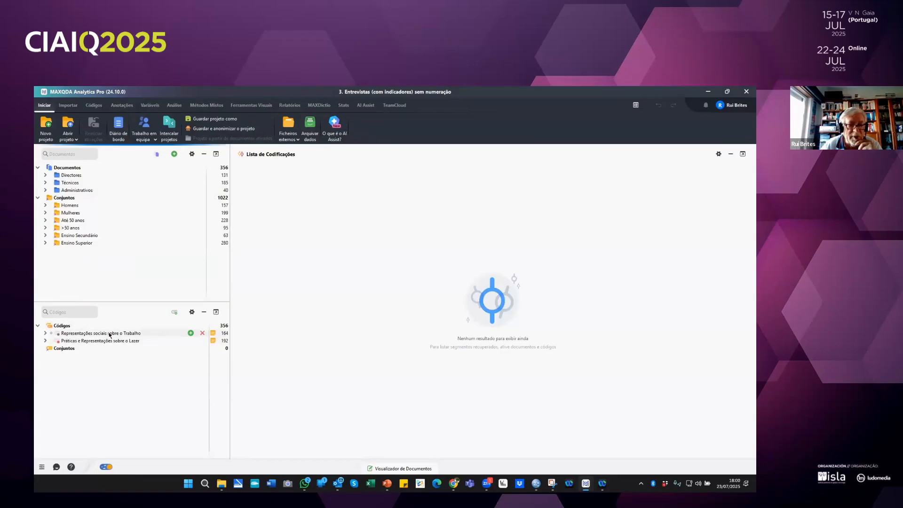
- Examine the subcodes of Representações sociais sobre o Trabalho and Práticas e Representações sobre o Lazer, collapsing both codes again
{"action": "left_click", "coordinate": [45, 334]}
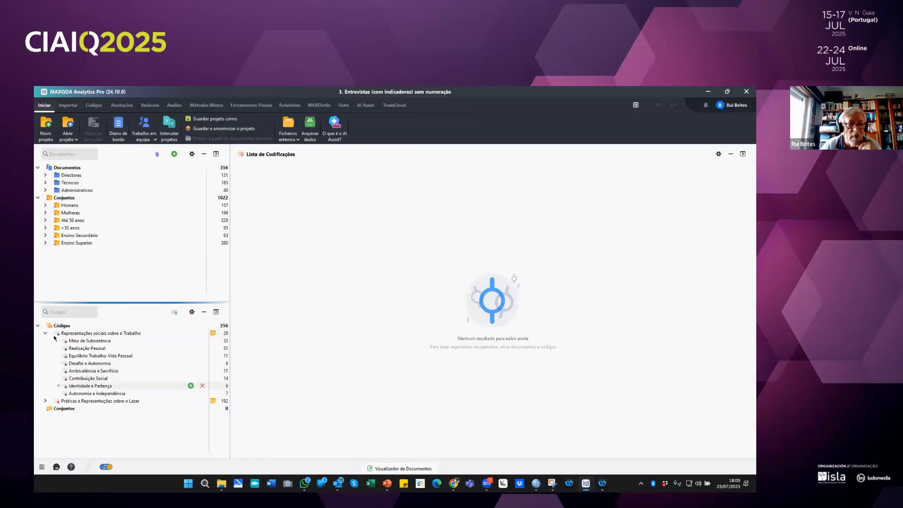
{"action": "left_click", "coordinate": [45, 333]}
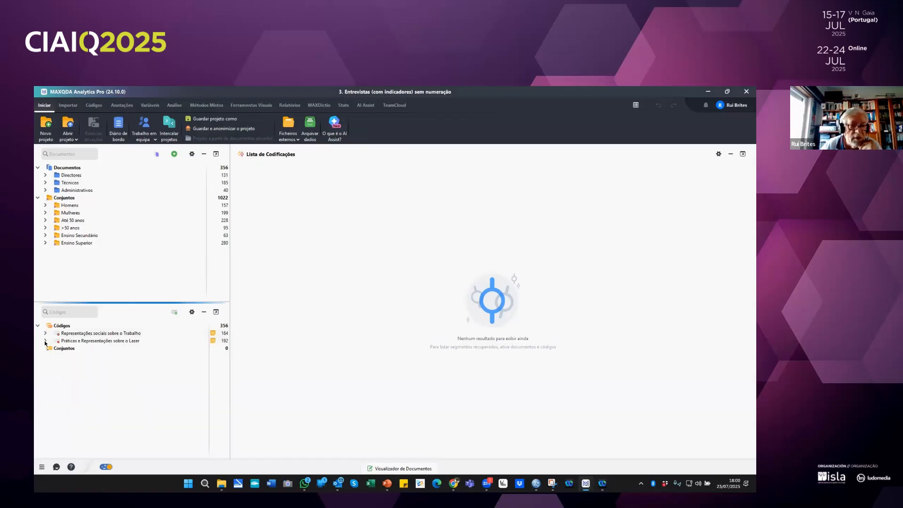
{"action": "left_click", "coordinate": [46, 341]}
{"action": "left_click", "coordinate": [45, 342]}
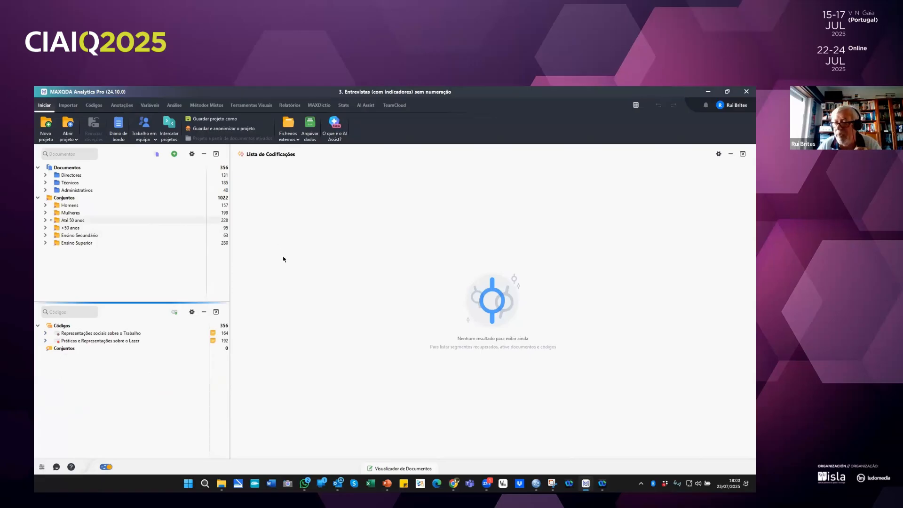
- Activate all documents in the Directores group
{"action": "left_click", "coordinate": [73, 176]}
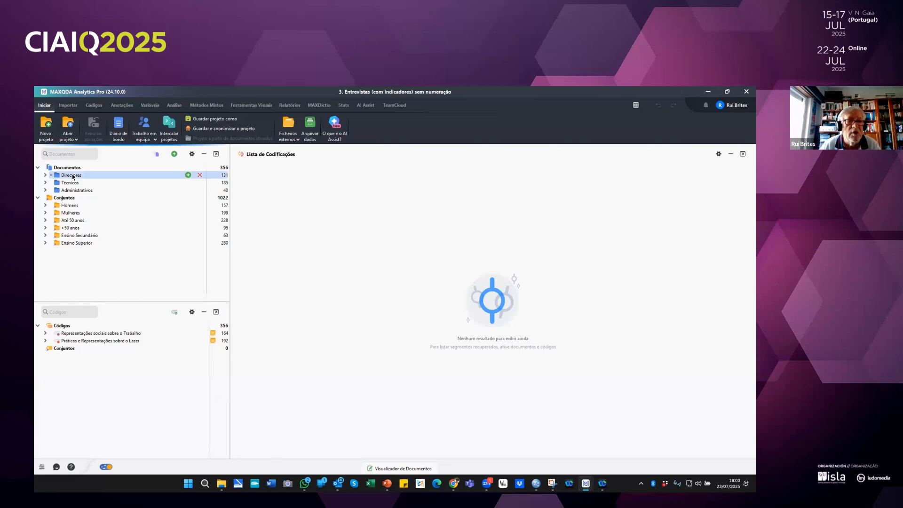
{"action": "right_click", "coordinate": [73, 176]}
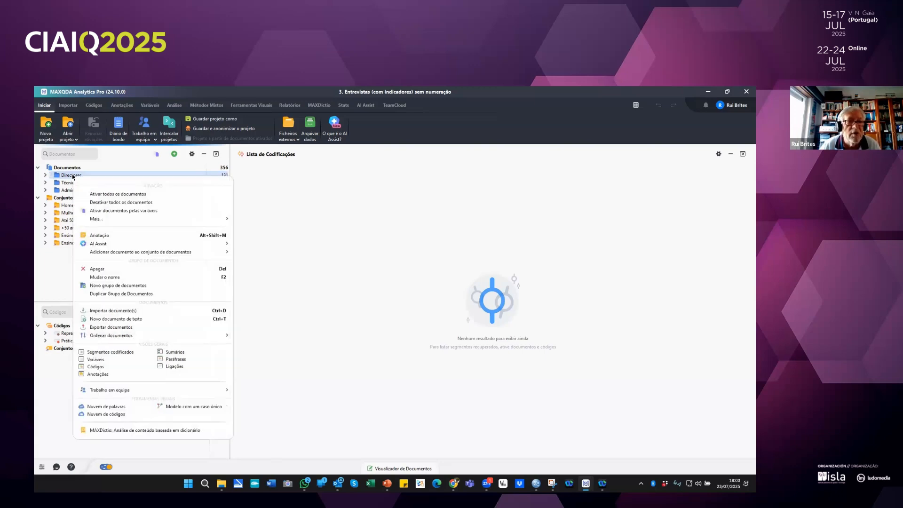
{"action": "left_click", "coordinate": [115, 194]}
{"action": "left_click", "coordinate": [46, 176]}
{"action": "left_click", "coordinate": [46, 176]}
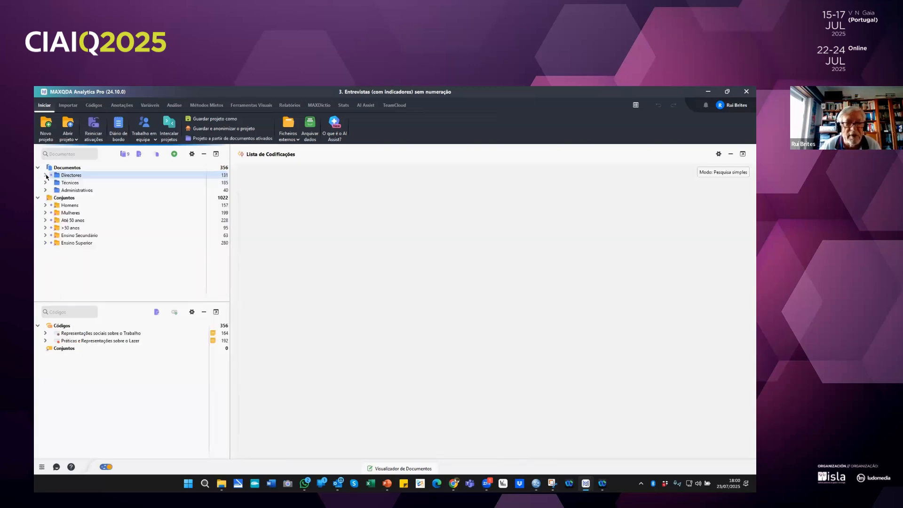
- Activate Representações sociais sobre o Trabalho without its subcodes, view its coded segments in the overview table and close the table
{"action": "left_click", "coordinate": [96, 334]}
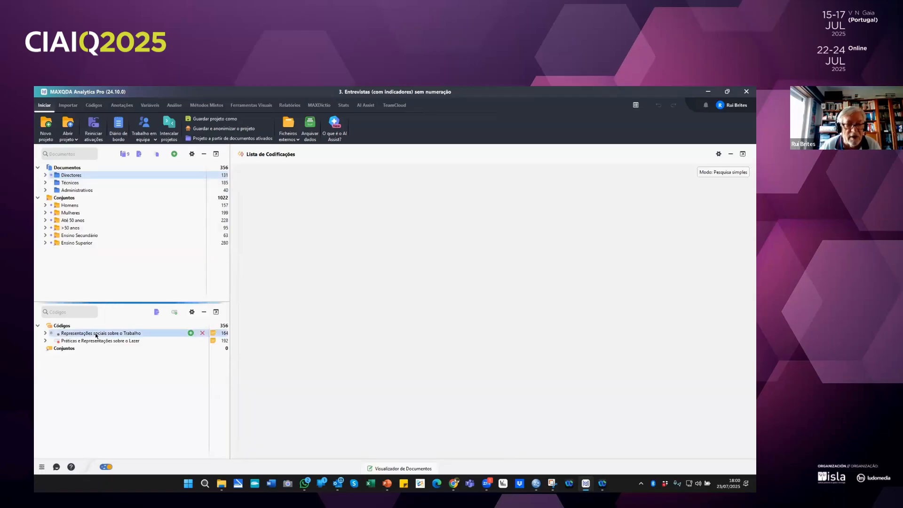
{"action": "right_click", "coordinate": [96, 335]}
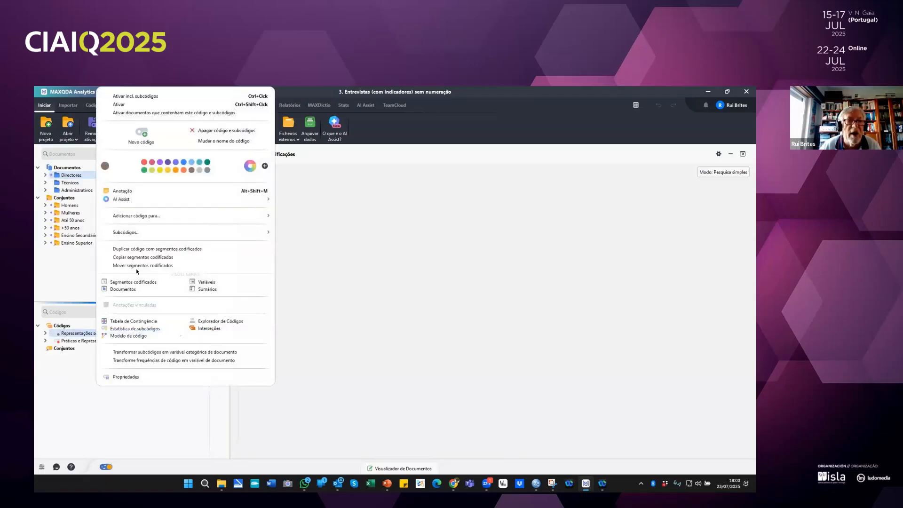
{"action": "left_click", "coordinate": [124, 104]}
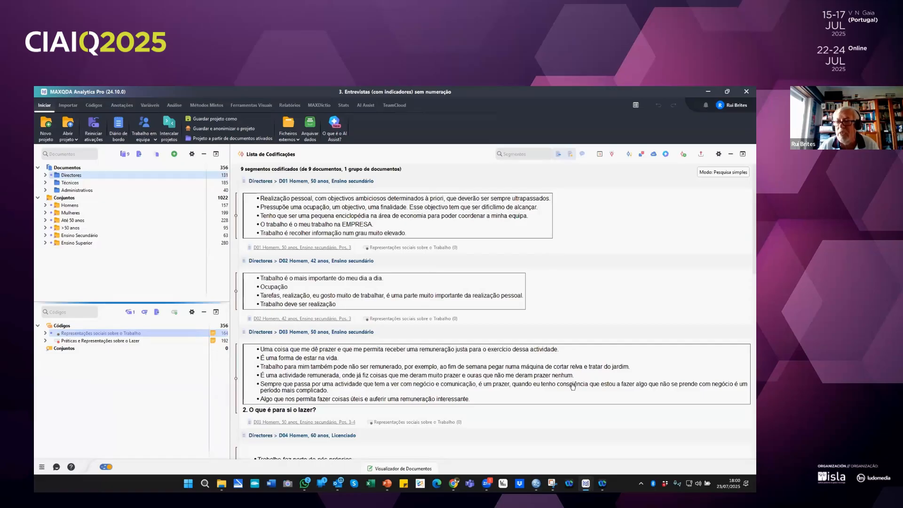
{"action": "left_click", "coordinate": [599, 154]}
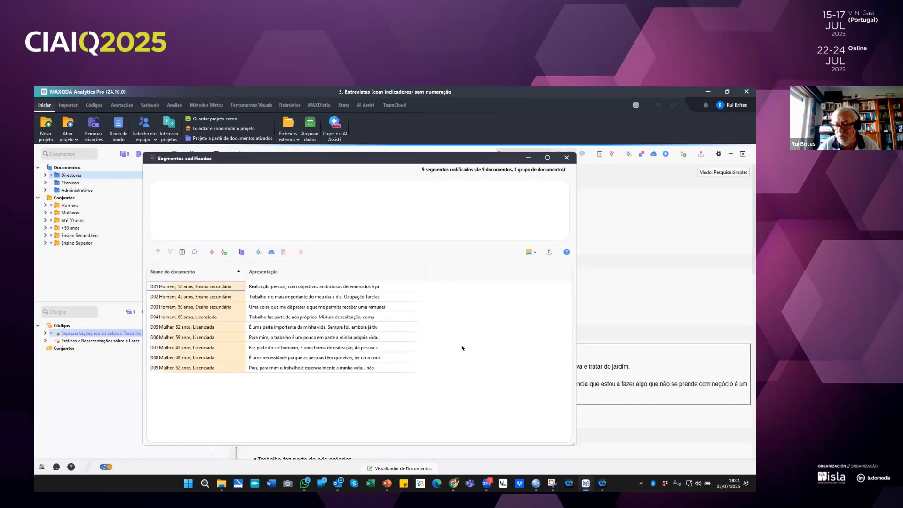
{"action": "left_click", "coordinate": [566, 158]}
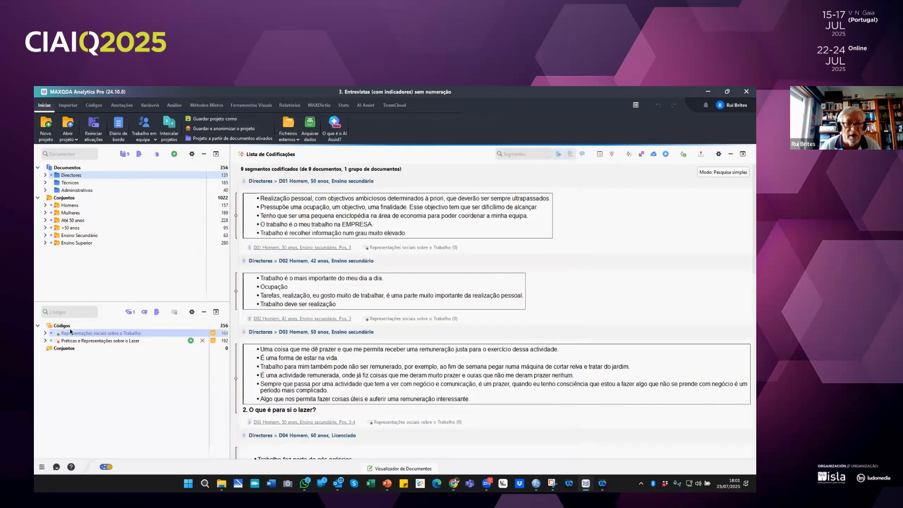
- Activate all subcodes of Representações sociais sobre o Trabalho while leaving the parent code itself deactivated
{"action": "left_click", "coordinate": [45, 333]}
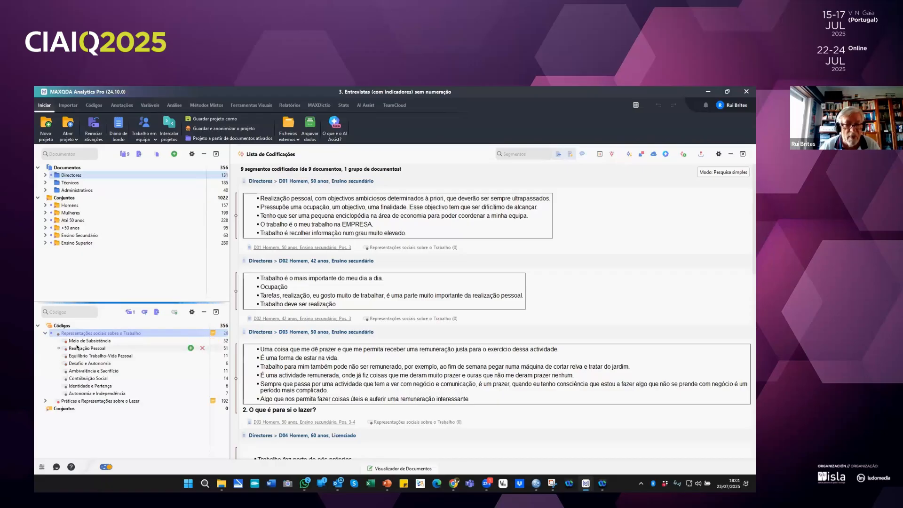
{"action": "right_click", "coordinate": [86, 333]}
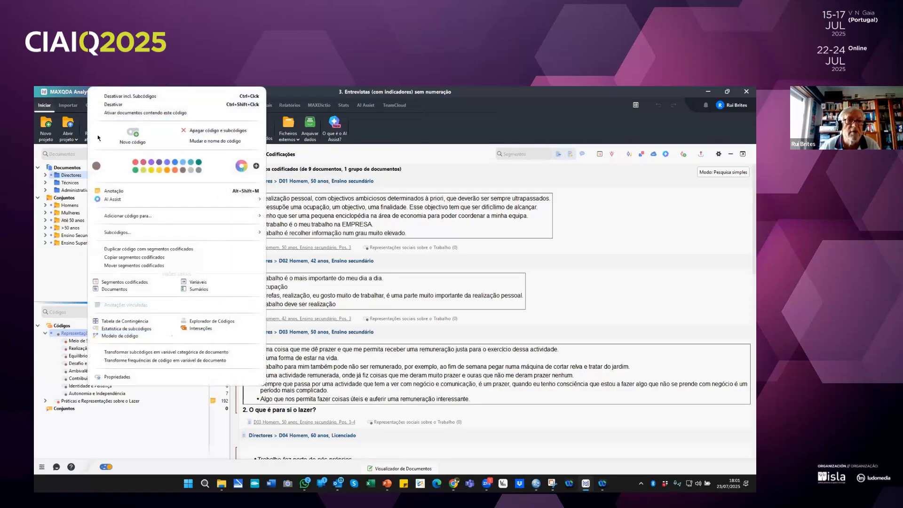
{"action": "left_click", "coordinate": [107, 106]}
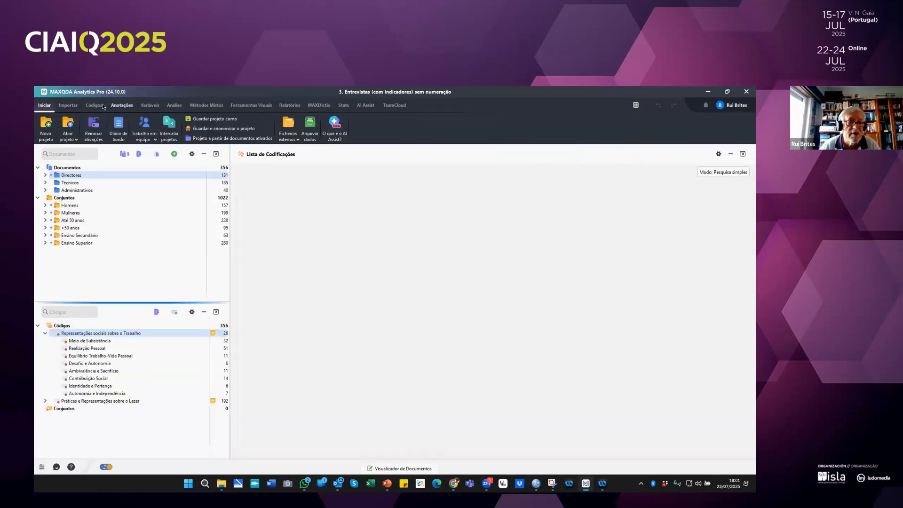
{"action": "right_click", "coordinate": [95, 336]}
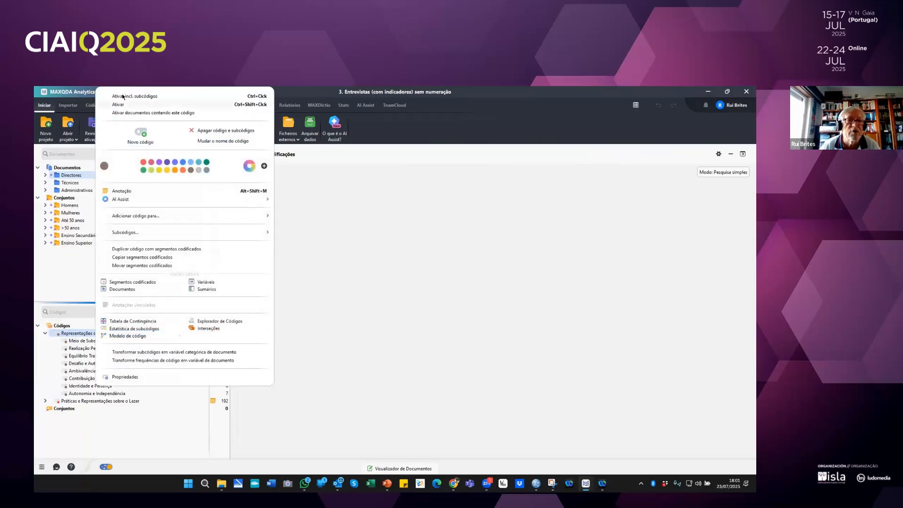
{"action": "left_click", "coordinate": [108, 96]}
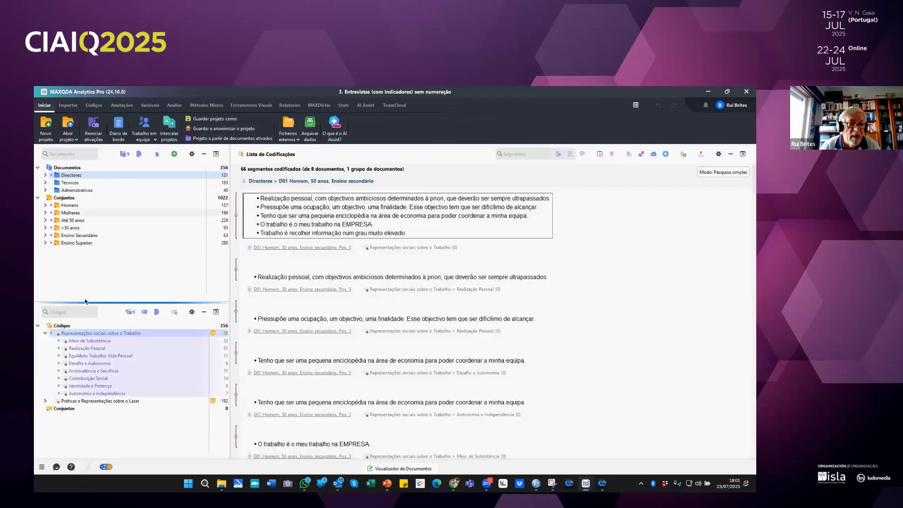
{"action": "right_click", "coordinate": [86, 332]}
{"action": "left_click", "coordinate": [107, 105]}
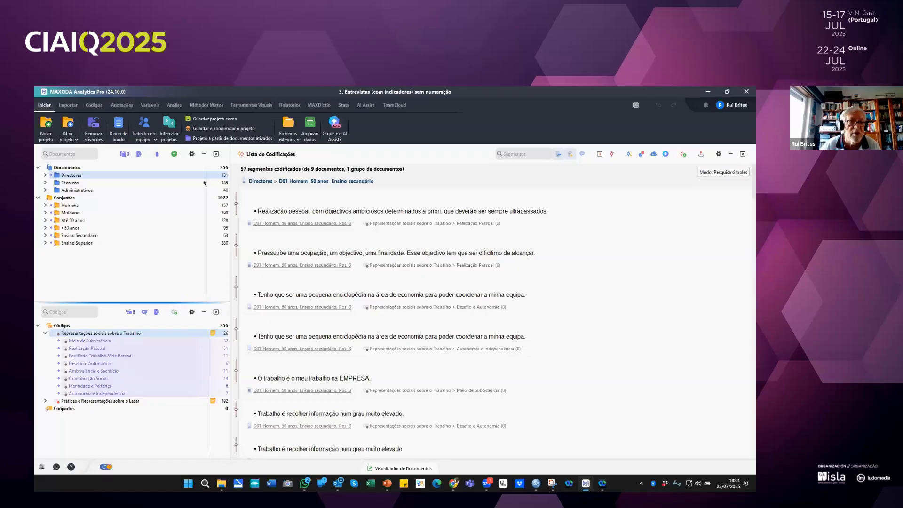
- View a code cloud for the Directores group restricted to the activated codes, and close it
{"action": "right_click", "coordinate": [62, 176]}
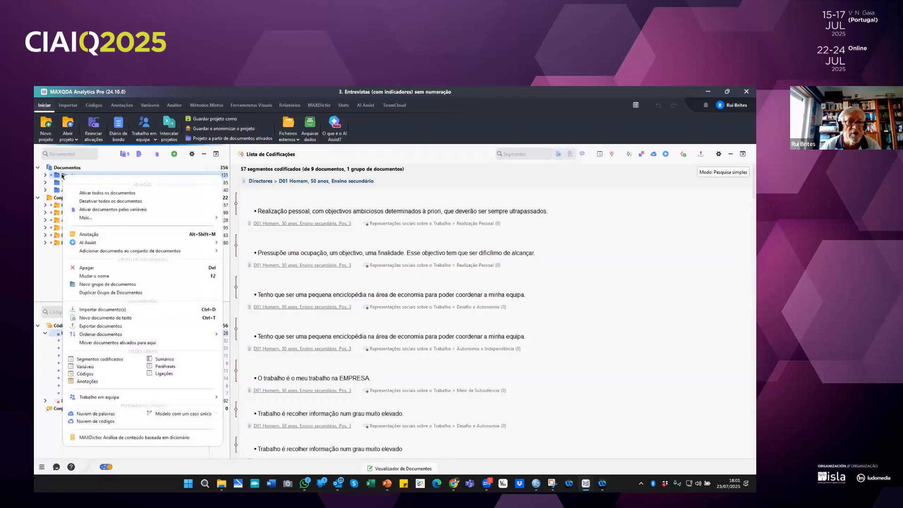
{"action": "left_click", "coordinate": [94, 421]}
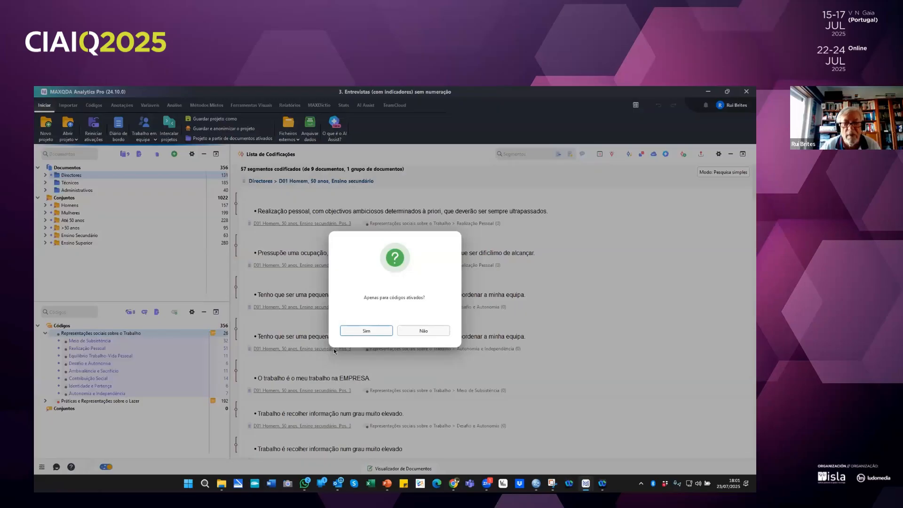
{"action": "left_click", "coordinate": [367, 331]}
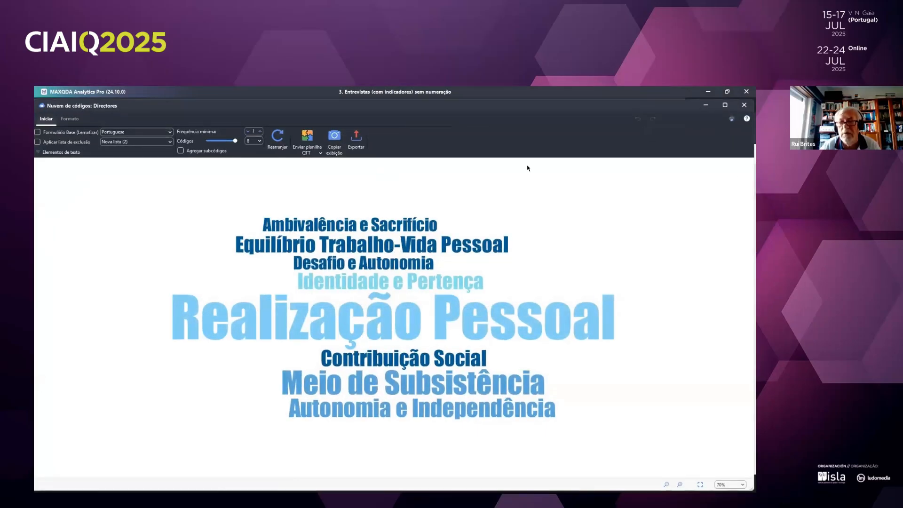
{"action": "left_click", "coordinate": [743, 105]}
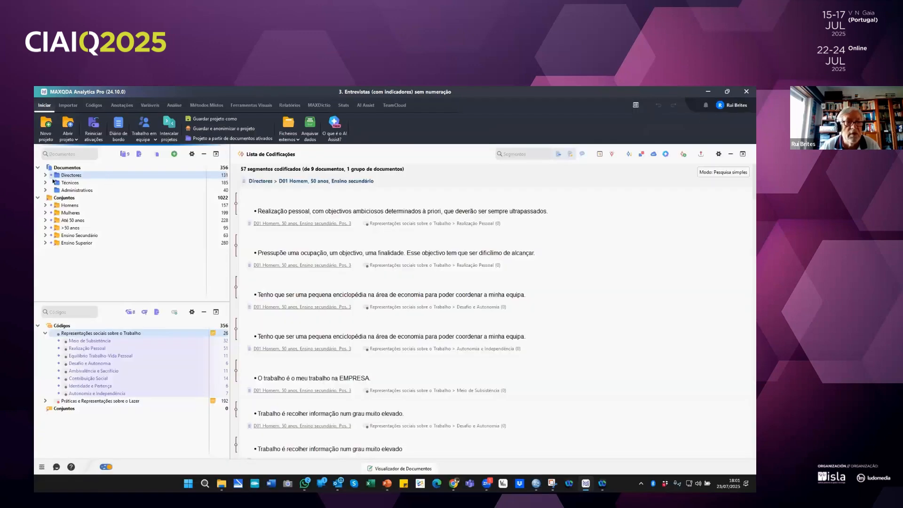
- View a code cloud for the Técnicos group restricted to the activated codes, and close it
{"action": "right_click", "coordinate": [67, 184]}
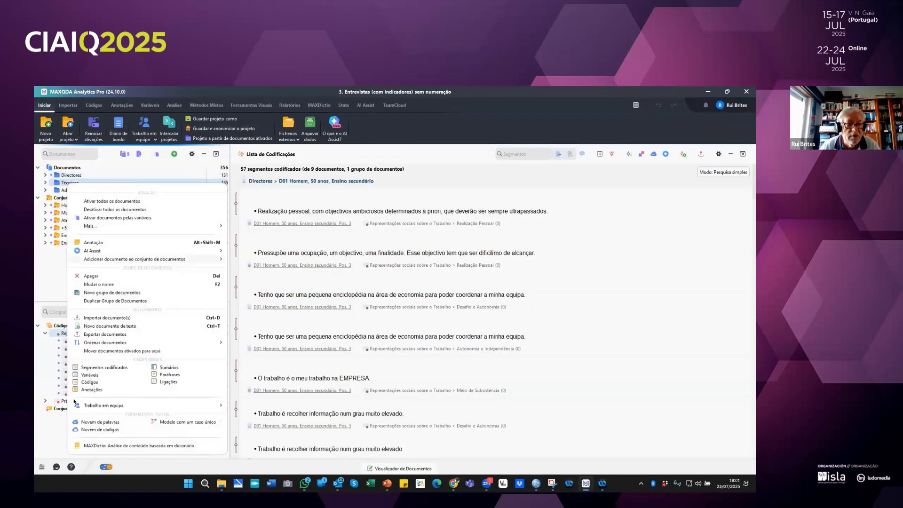
{"action": "left_click", "coordinate": [84, 430]}
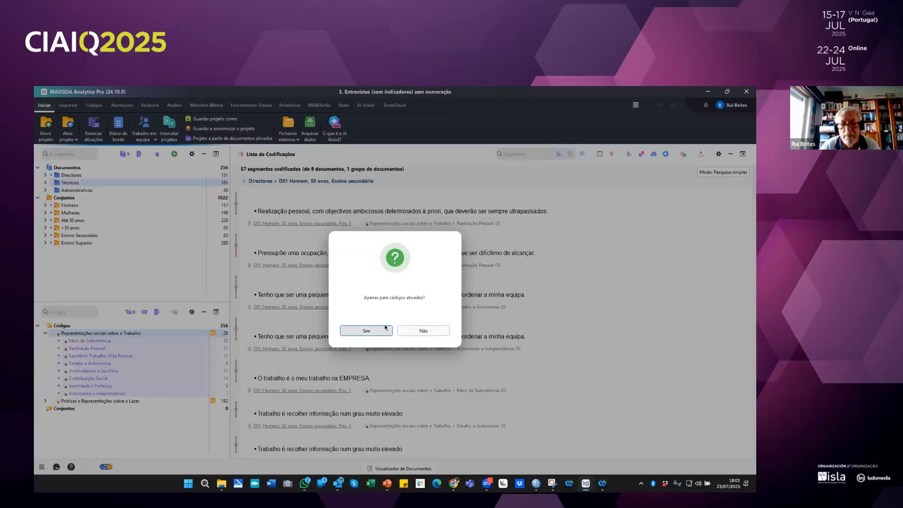
{"action": "left_click", "coordinate": [371, 330]}
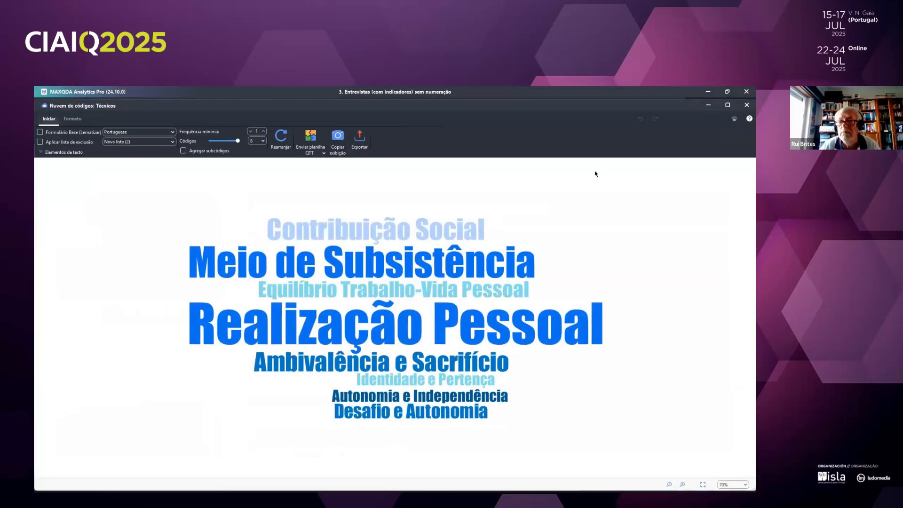
{"action": "left_click", "coordinate": [746, 104]}
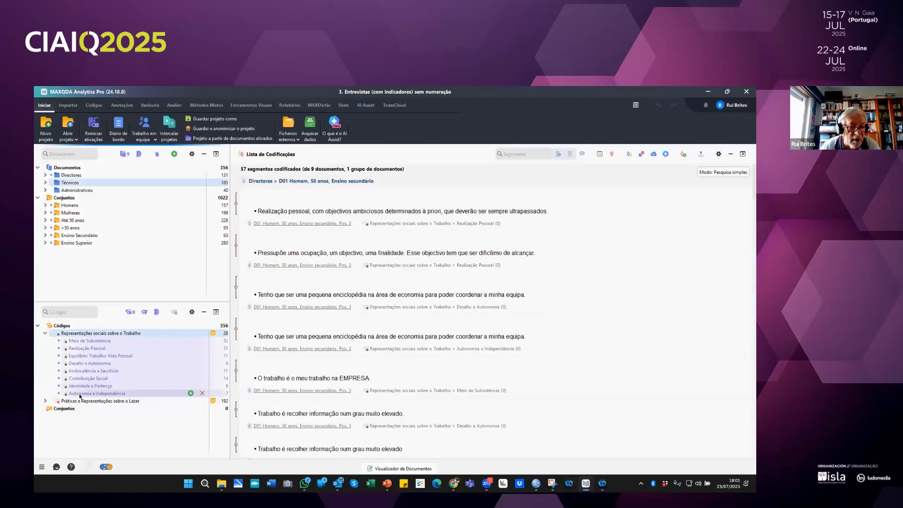
- View a code cloud for the Administrativos group restricted to the activated codes, and close it
{"action": "right_click", "coordinate": [73, 191]}
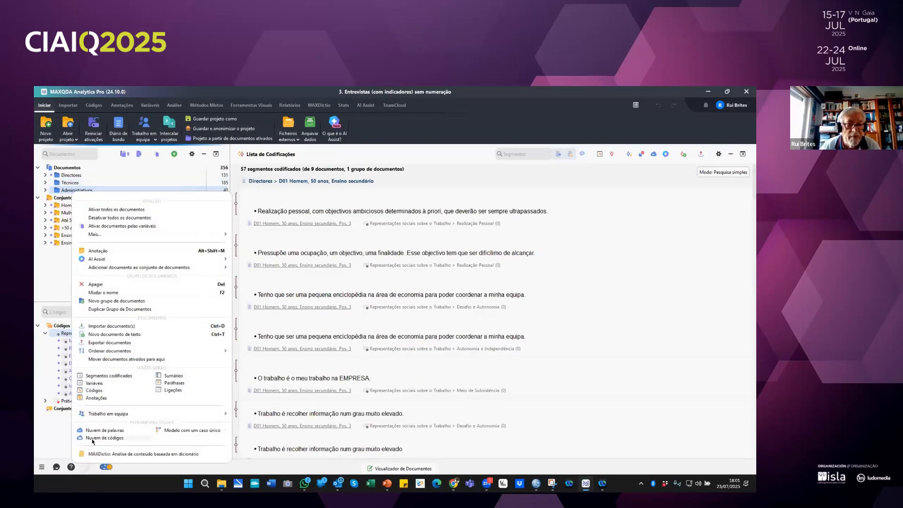
{"action": "left_click", "coordinate": [93, 439]}
{"action": "left_click", "coordinate": [357, 327]}
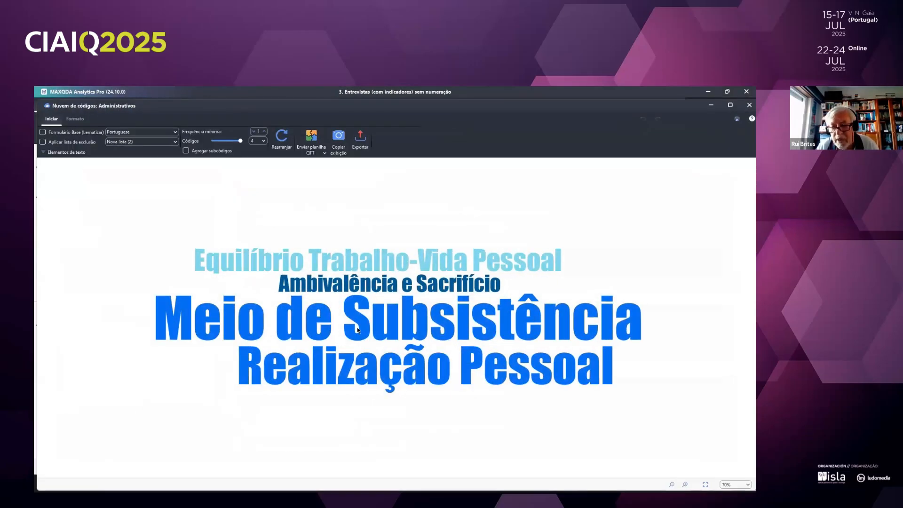
{"action": "left_click", "coordinate": [750, 106]}
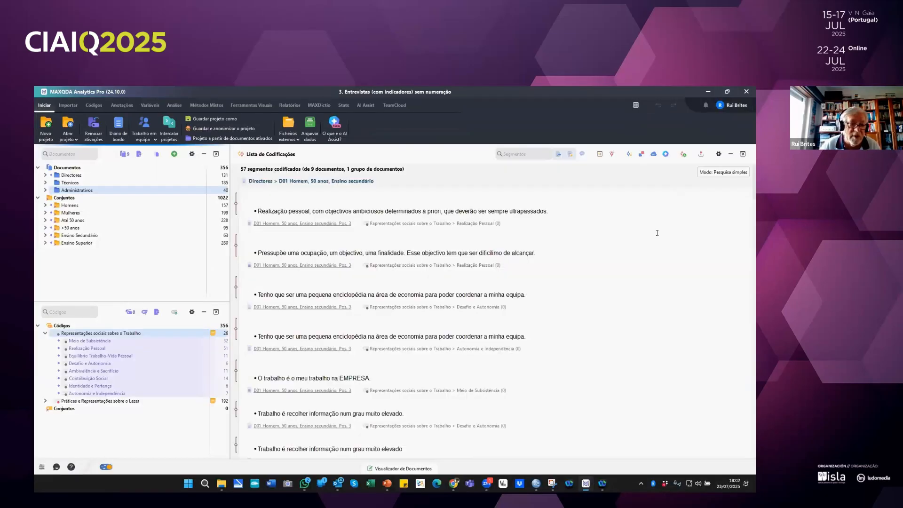
- Activate all documents, view the code matrix by document for activated documents and codes only, and close it
{"action": "left_click", "coordinate": [248, 105]}
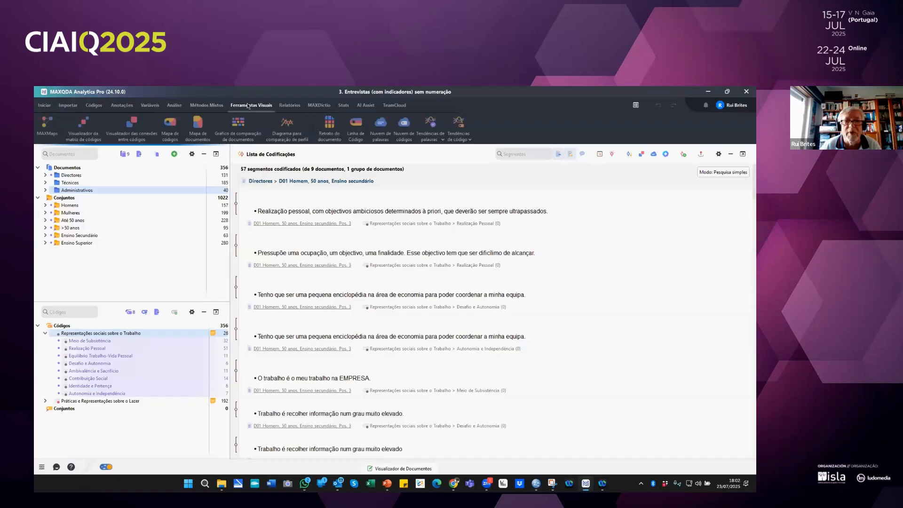
{"action": "left_click", "coordinate": [85, 125]}
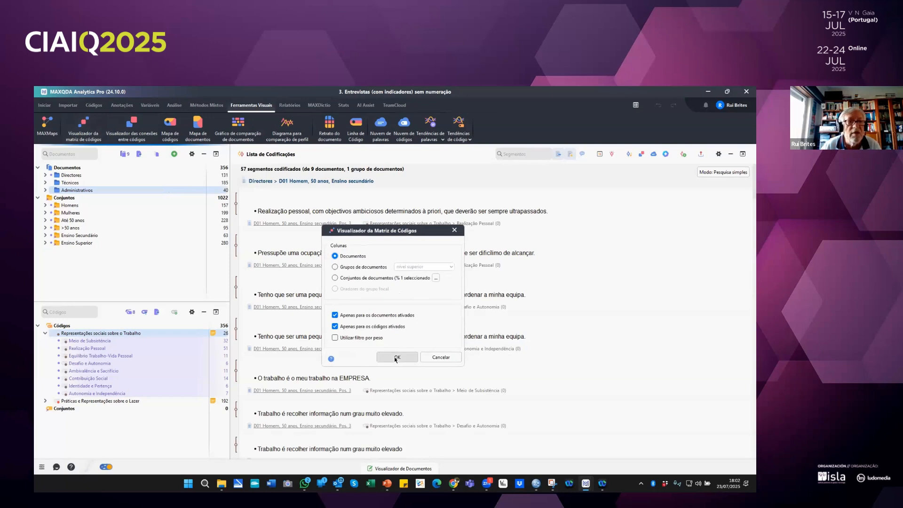
{"action": "right_click", "coordinate": [66, 168]}
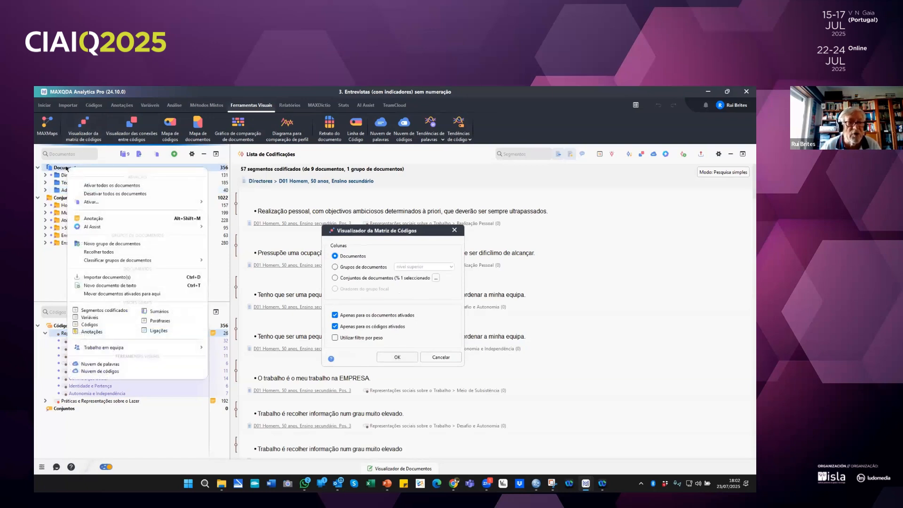
{"action": "left_click", "coordinate": [106, 185]}
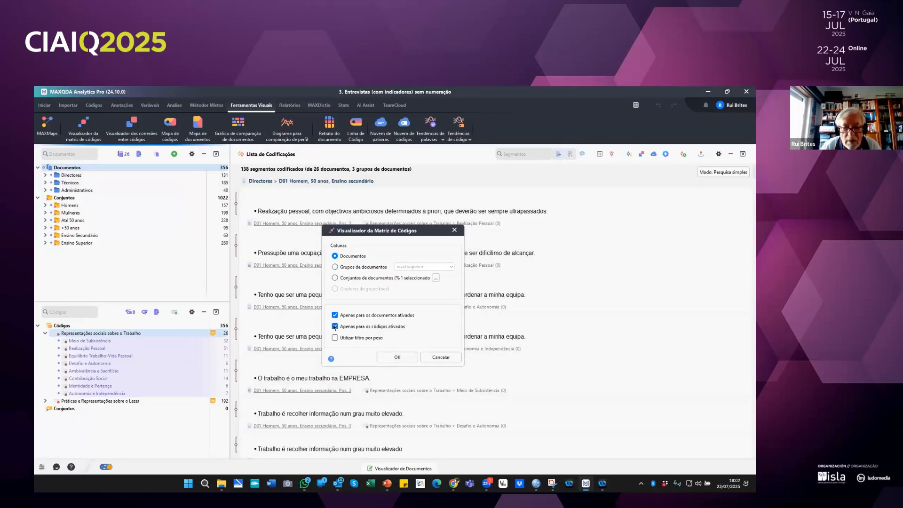
{"action": "left_click", "coordinate": [394, 355]}
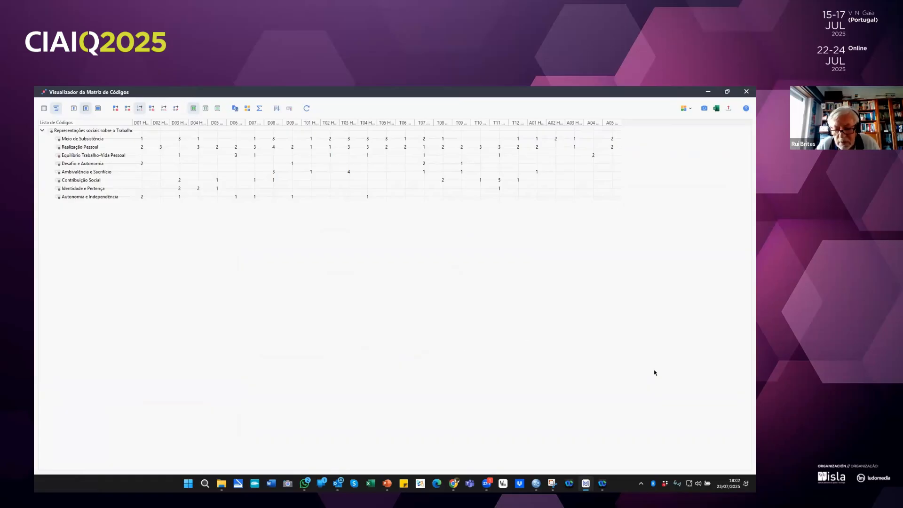
{"action": "left_click", "coordinate": [748, 93]}
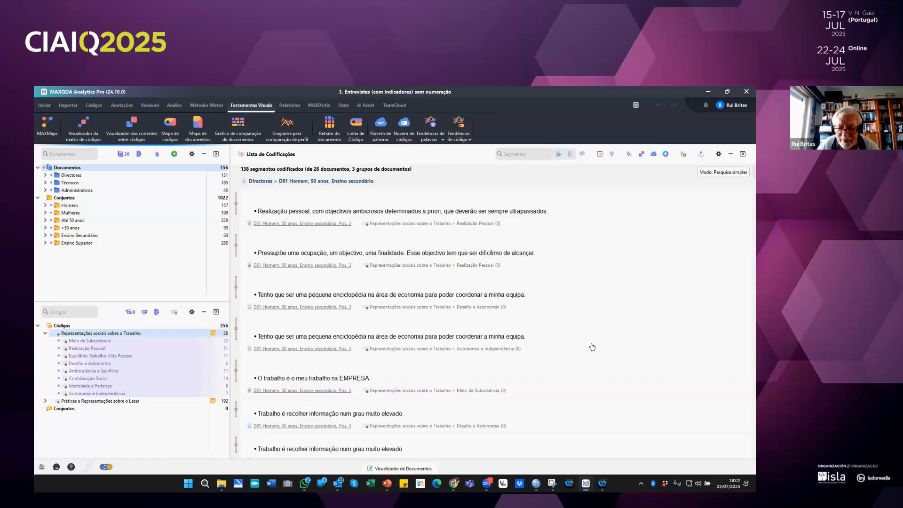
- Collapse the Representações sociais sobre o Trabalho code and expand the Directores, Técnicos and Administrativos document groups
{"action": "left_click", "coordinate": [43, 333]}
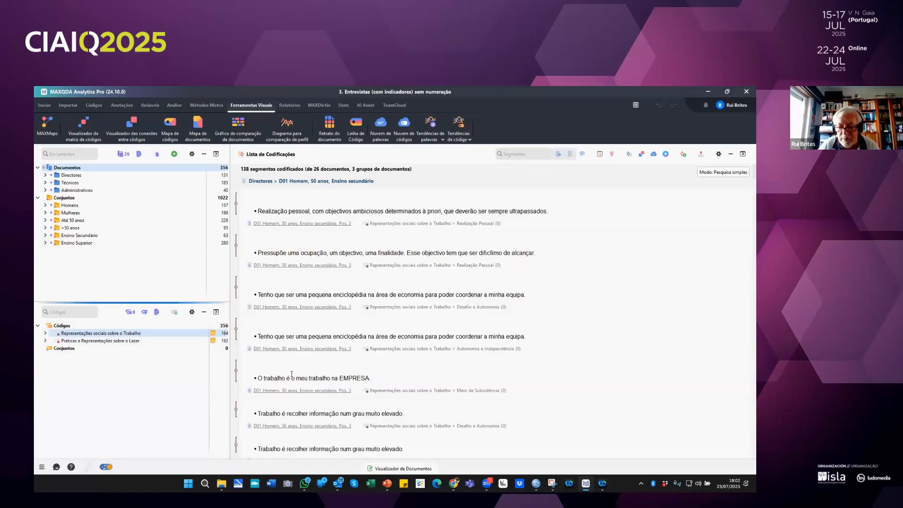
{"action": "left_click", "coordinate": [45, 176]}
{"action": "left_click", "coordinate": [45, 251]}
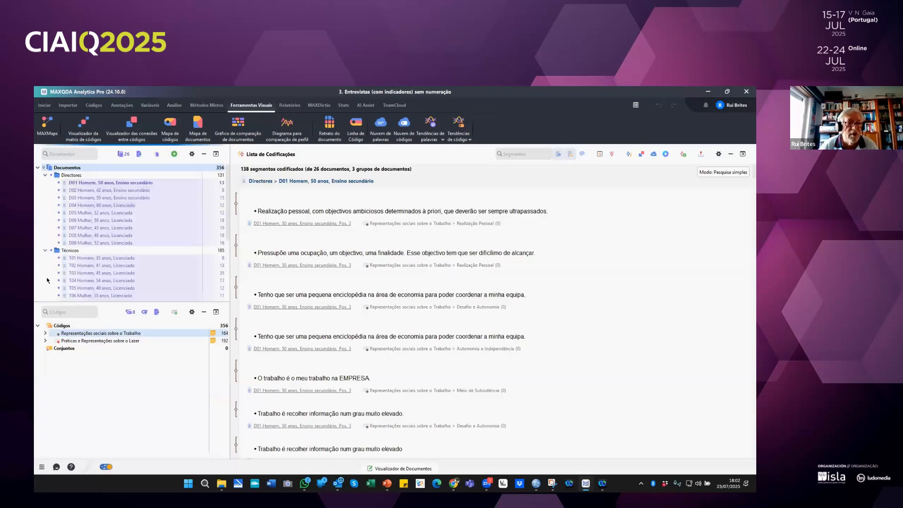
{"action": "scroll", "coordinate": [48, 282], "scroll_direction": "down", "scroll_amount": 4}
{"action": "left_click", "coordinate": [45, 250]}
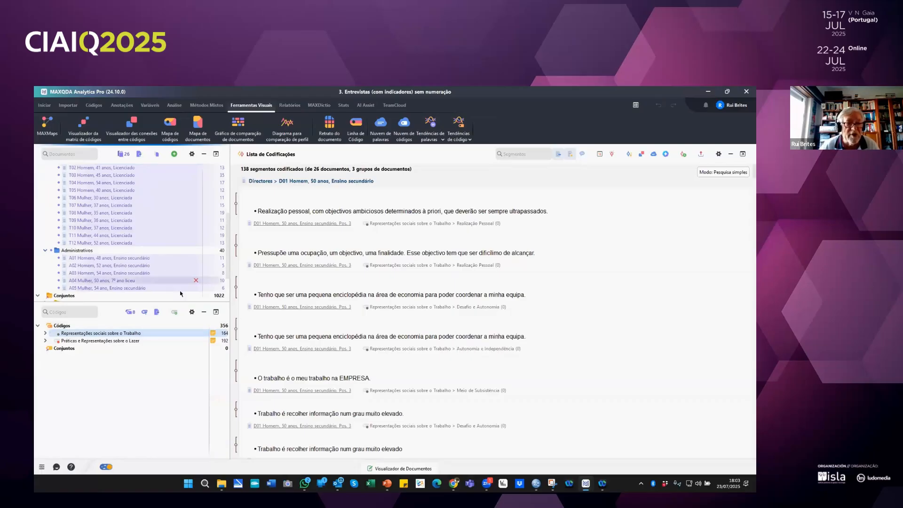
{"action": "scroll", "coordinate": [174, 259], "scroll_direction": "up", "scroll_amount": 4}
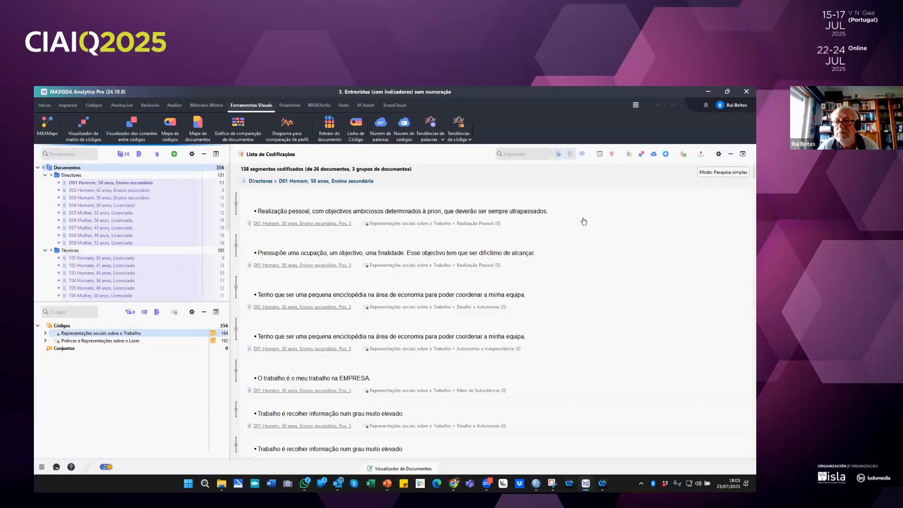
- Show the D01 interview transcript in place of the coded segments list, and widen its viewing area
{"action": "left_click", "coordinate": [636, 105]}
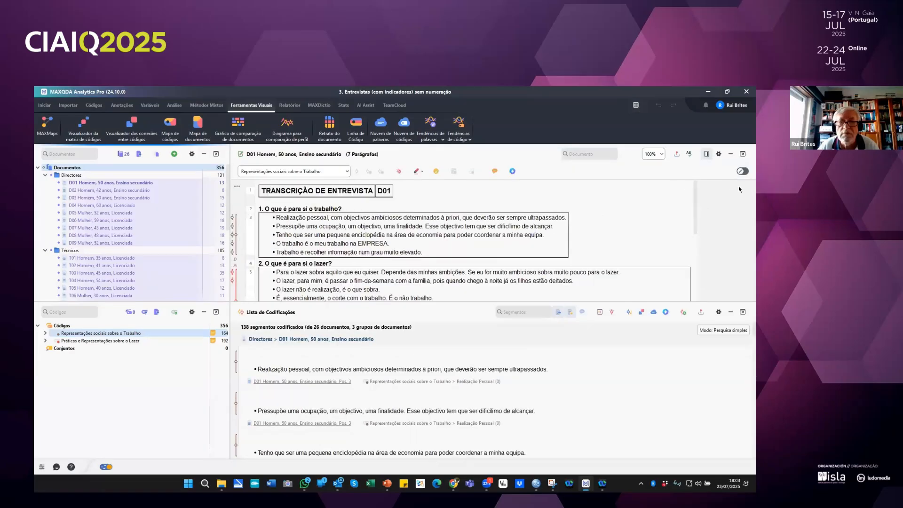
{"action": "left_click", "coordinate": [701, 312]}
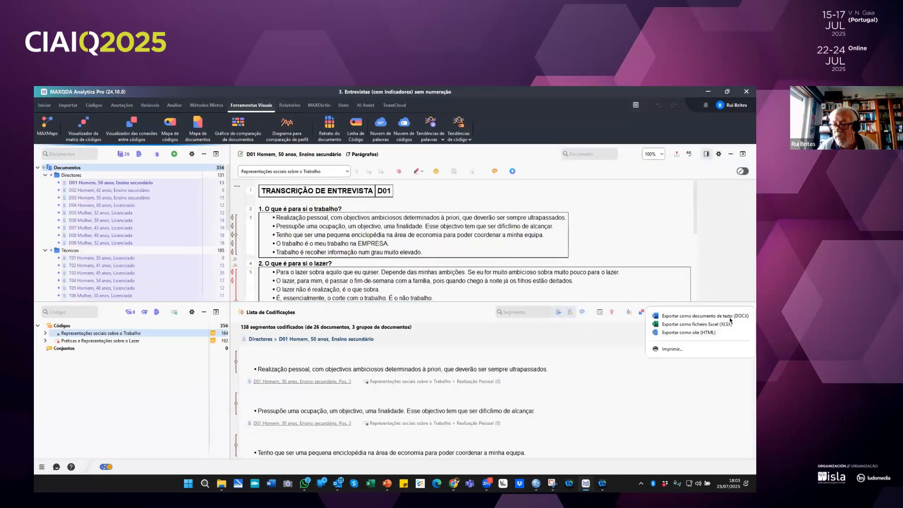
{"action": "left_click", "coordinate": [730, 313]}
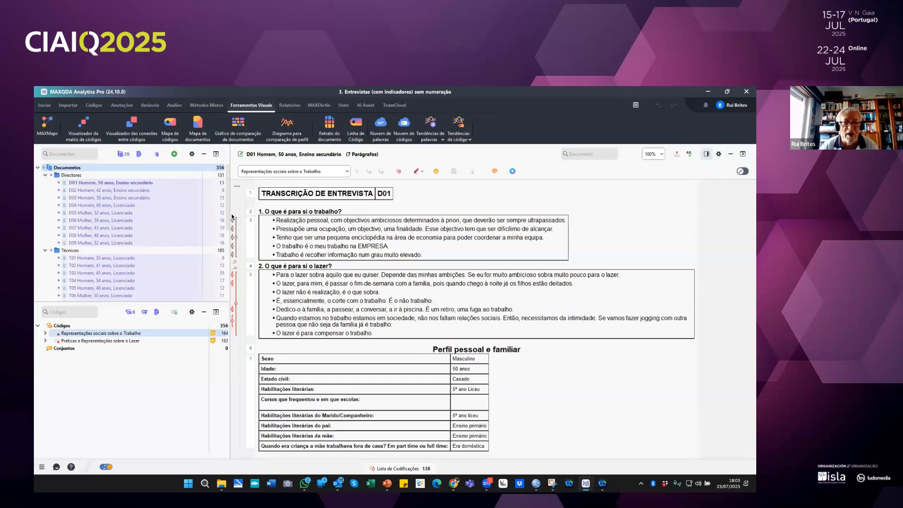
{"action": "left_click_drag", "start_coordinate": [227, 212], "coordinate": [186, 199]}
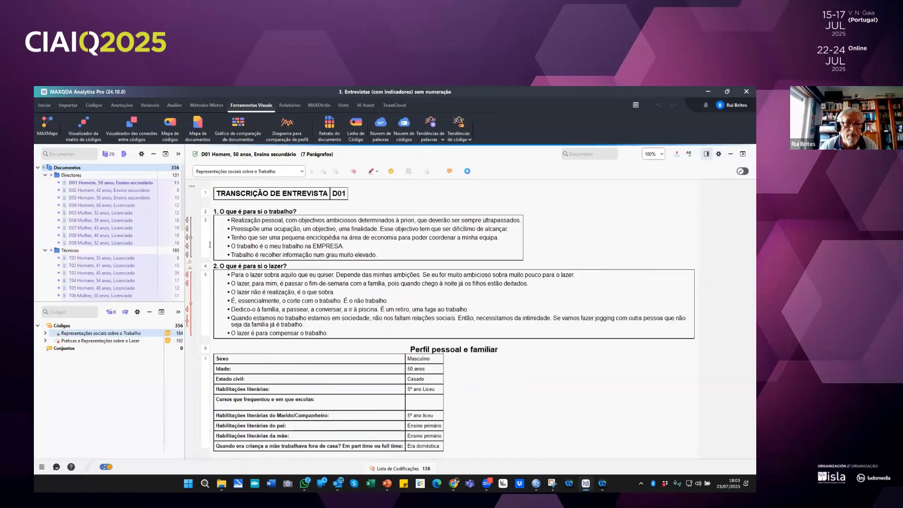
- Examine D01's answers about work alongside the expanded work subcodes, highlighting the whole answer and the phrase "Realização pessoal"
{"action": "left_click_drag", "start_coordinate": [230, 219], "coordinate": [416, 259]}
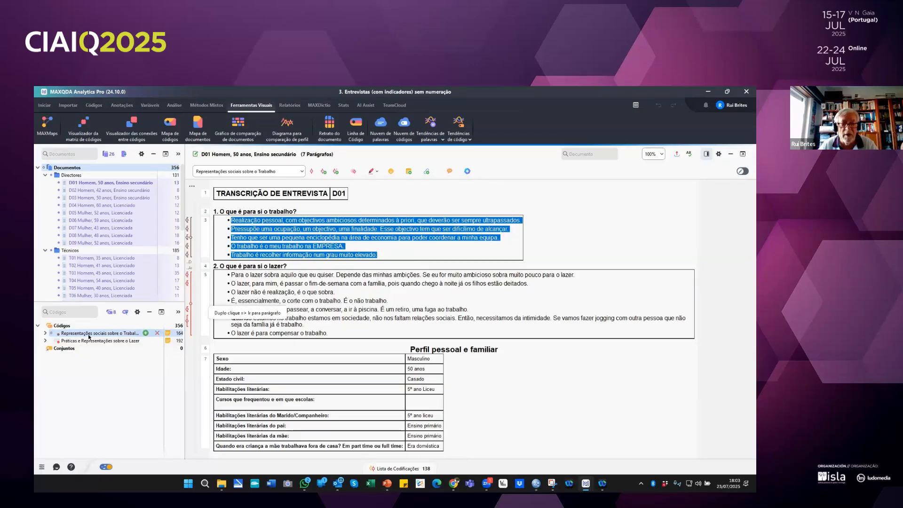
{"action": "left_click", "coordinate": [45, 333]}
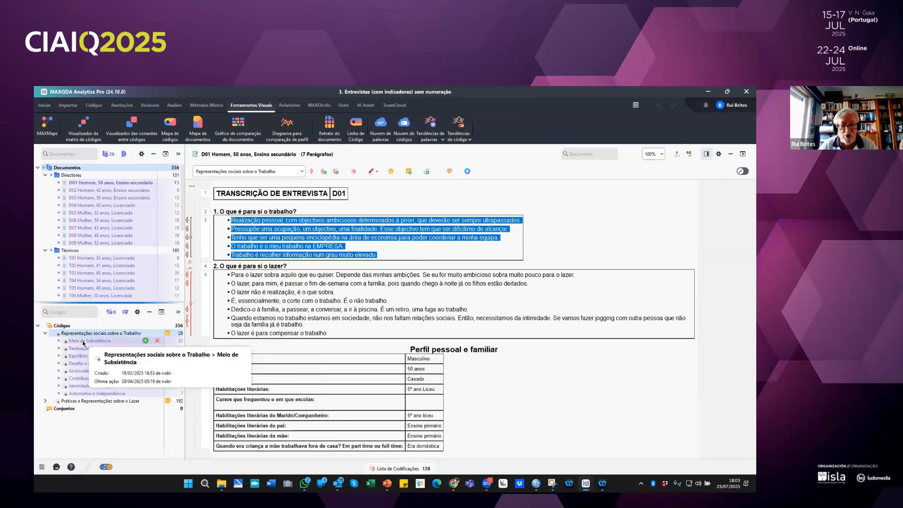
{"action": "left_click", "coordinate": [348, 301]}
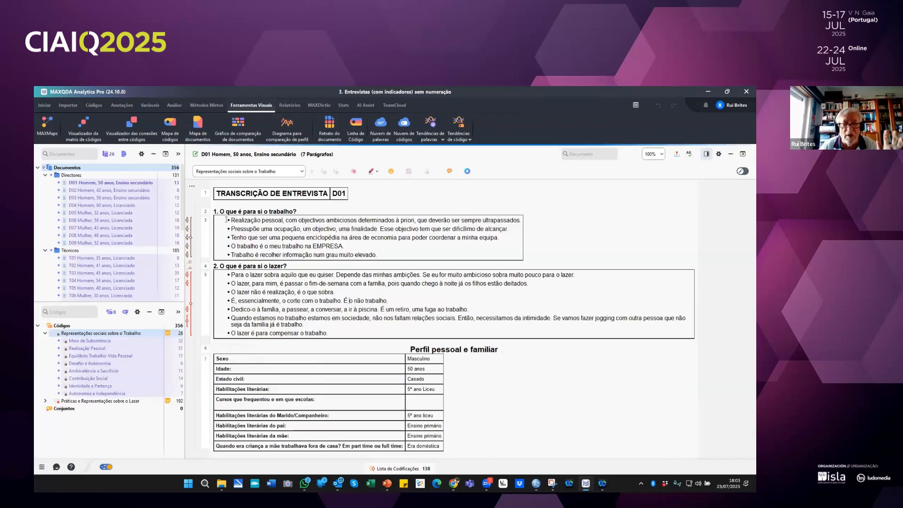
{"action": "left_click_drag", "start_coordinate": [230, 220], "coordinate": [282, 220]}
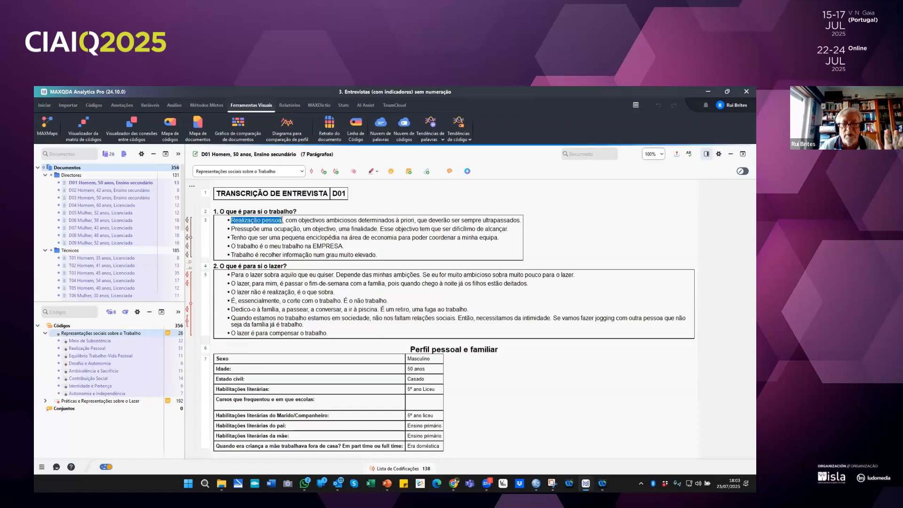
{"action": "left_click", "coordinate": [433, 297]}
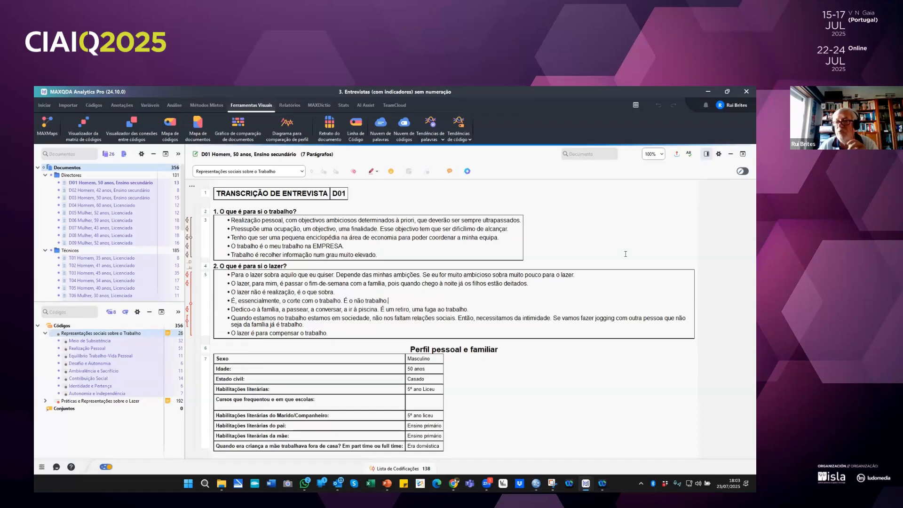
- Close the interviews project and open MAXdictio.mx24 from the folder II1 Codificação Automática com MAXDictio
{"action": "left_click", "coordinate": [748, 91]}
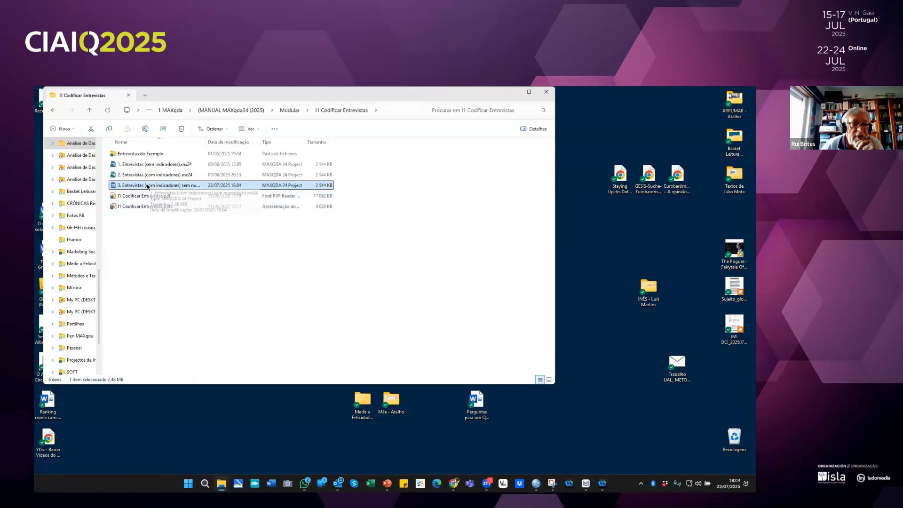
{"action": "left_click", "coordinate": [90, 110]}
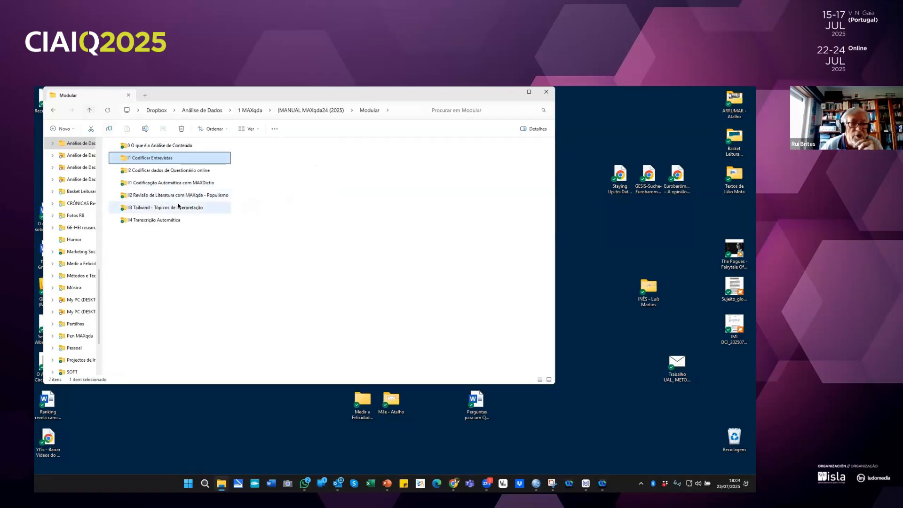
{"action": "double_click", "coordinate": [162, 185]}
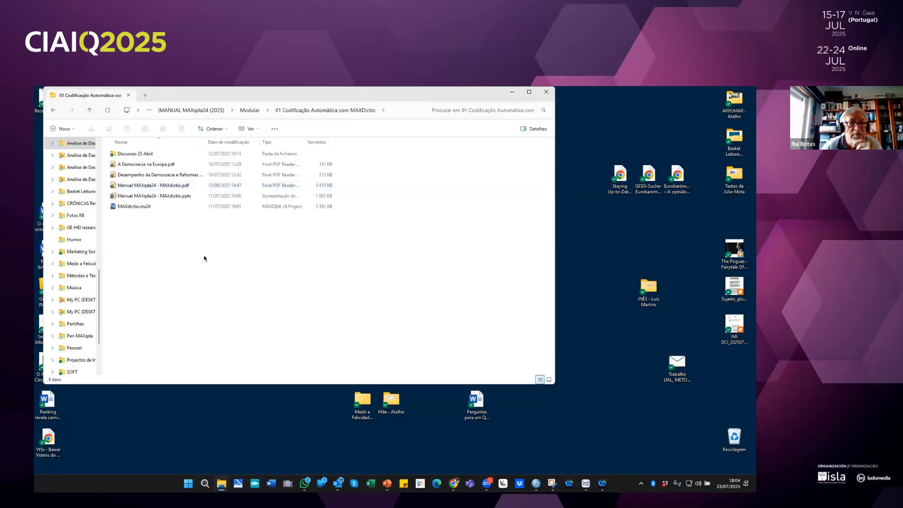
{"action": "left_click", "coordinate": [132, 207]}
{"action": "double_click", "coordinate": [131, 208]}
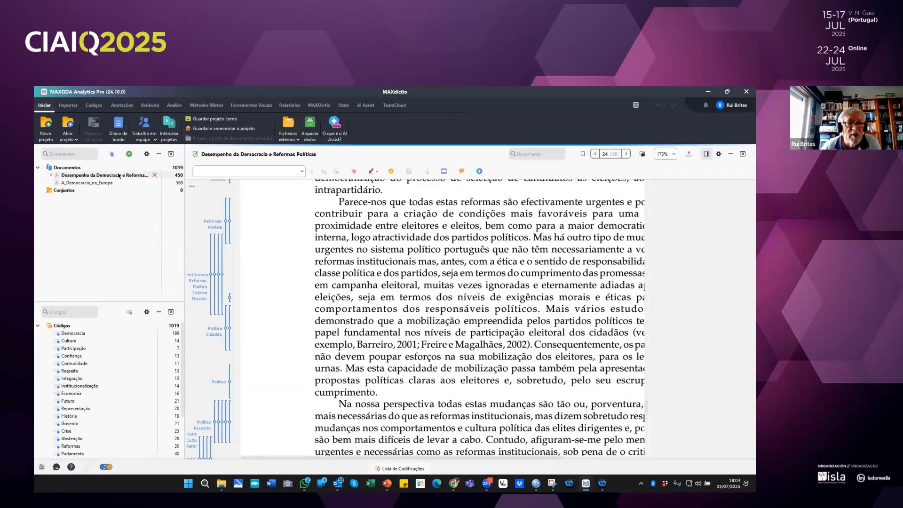
- Look through the coded passages of the document Desempenho da Democracia e Reformas Políticas
{"action": "scroll", "coordinate": [419, 270], "scroll_direction": "up", "scroll_amount": 5}
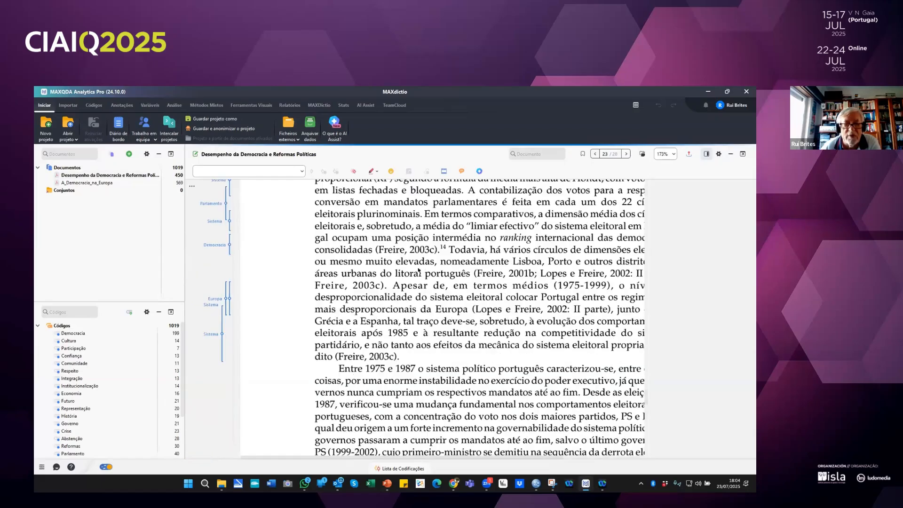
{"action": "scroll", "coordinate": [418, 270], "scroll_direction": "up", "scroll_amount": 20}
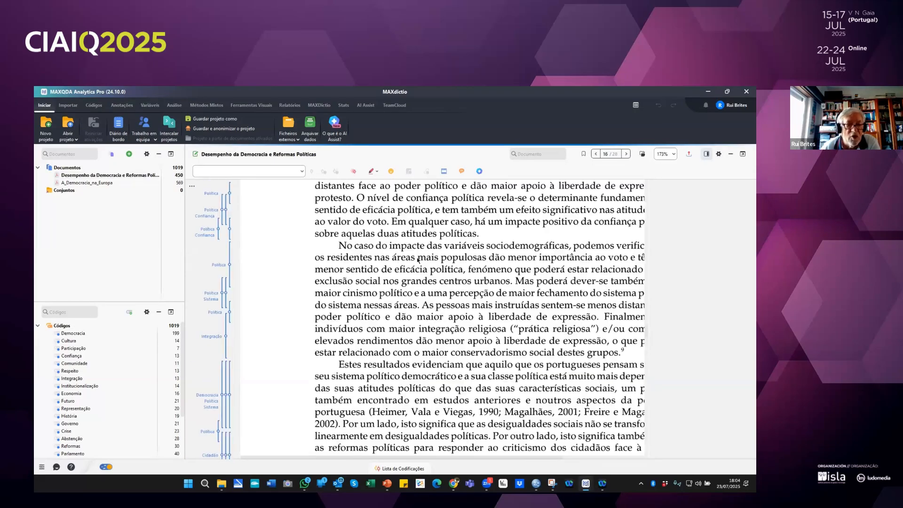
{"action": "scroll", "coordinate": [418, 260], "scroll_direction": "up", "scroll_amount": 10}
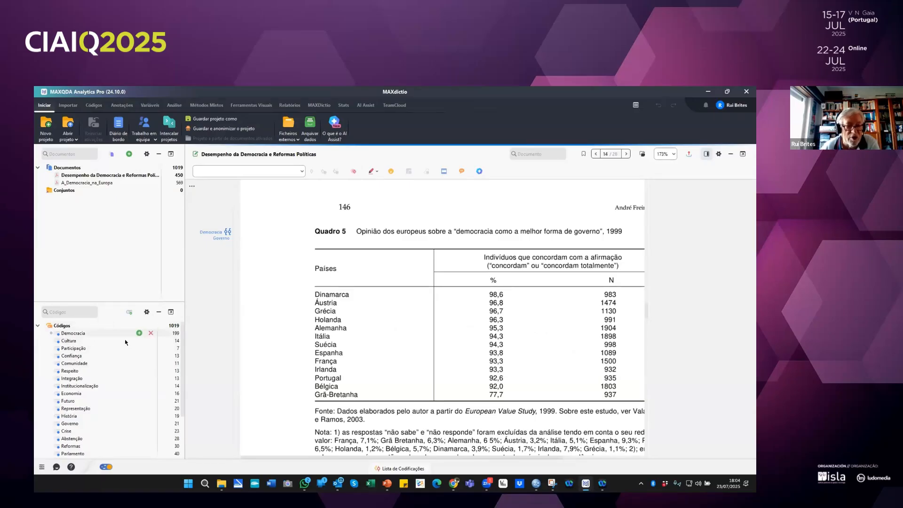
{"action": "scroll", "coordinate": [337, 263], "scroll_direction": "up", "scroll_amount": 5}
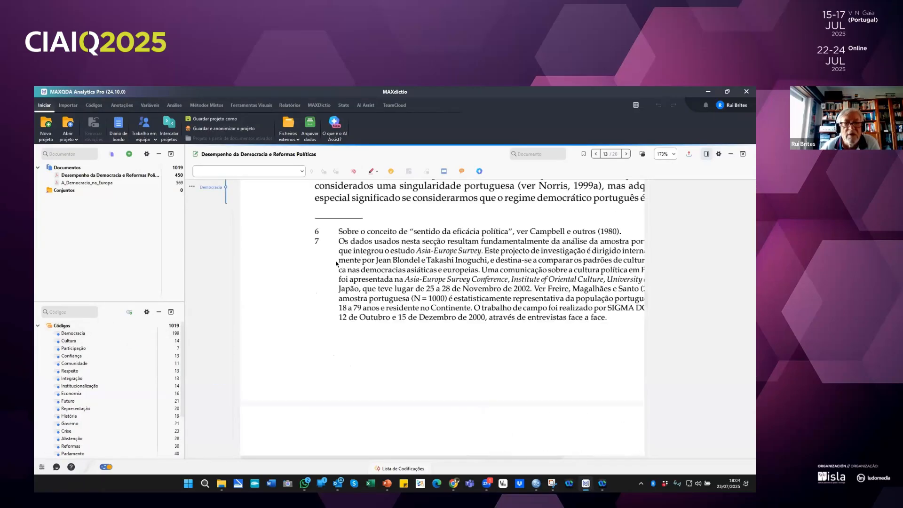
{"action": "scroll", "coordinate": [337, 263], "scroll_direction": "up", "scroll_amount": 20}
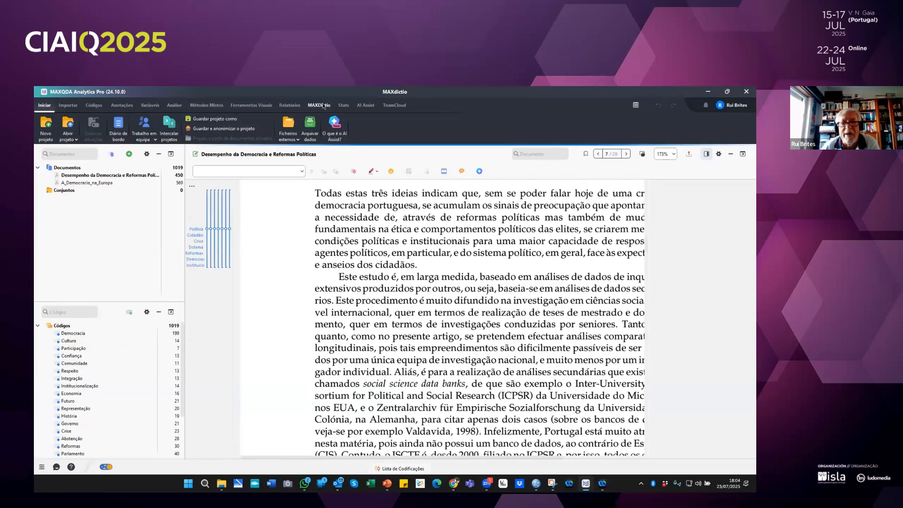
- Generate word frequencies with a five-character minimum, the Portuguese exclusion list and Portuguese lemmatization, and select the word europeu
{"action": "left_click", "coordinate": [319, 105]}
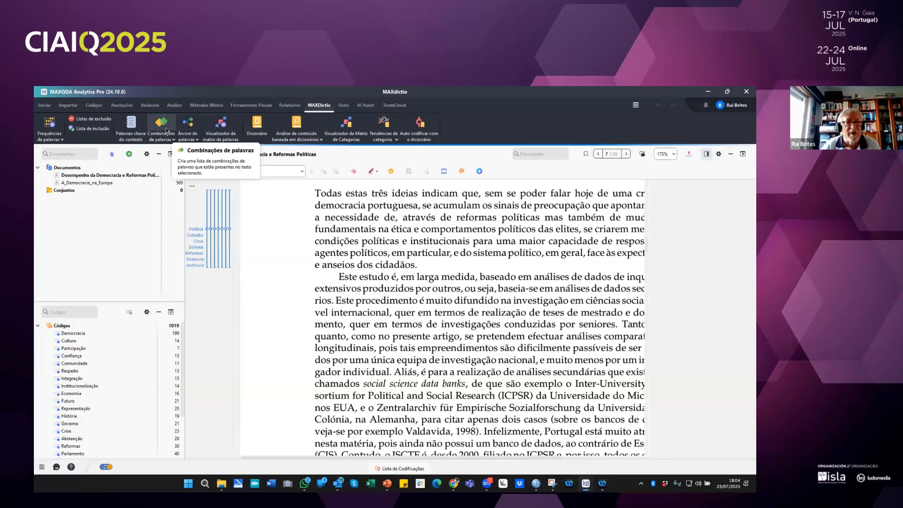
{"action": "left_click", "coordinate": [47, 128]}
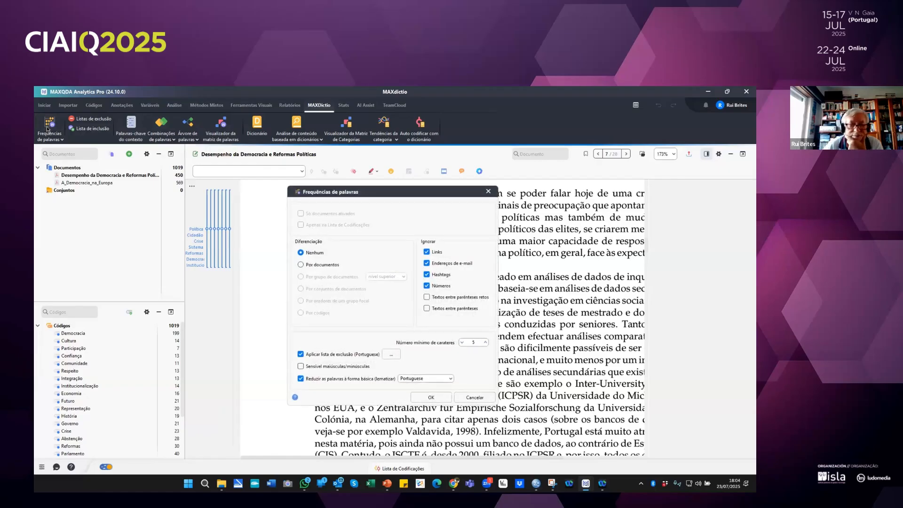
{"action": "key", "text": "Escape"}
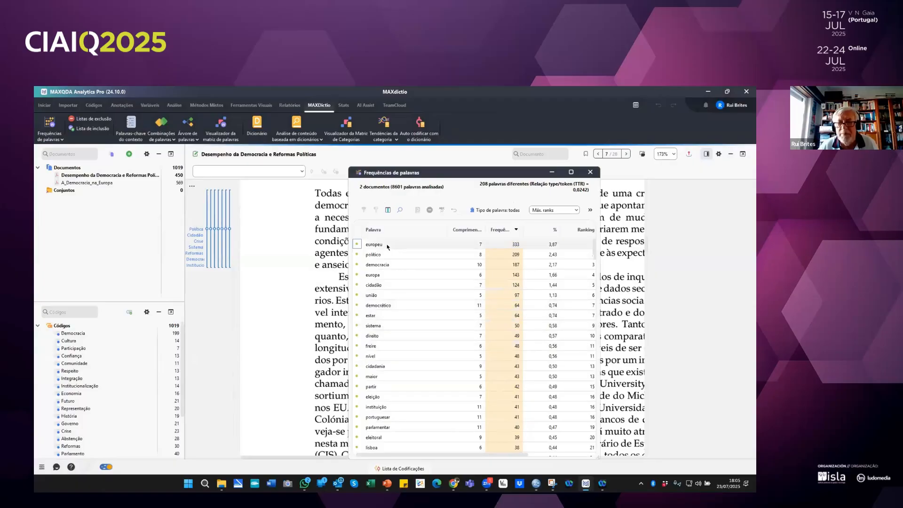
{"action": "left_click", "coordinate": [388, 247]}
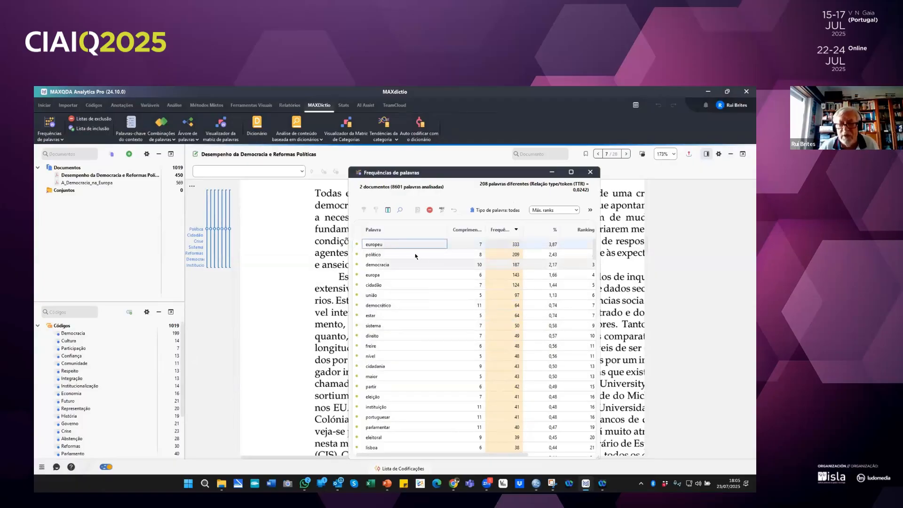
- List the passages containing europeu and autocode whole sentences with a new code named Lixo
{"action": "mouse_move", "coordinate": [383, 246]}
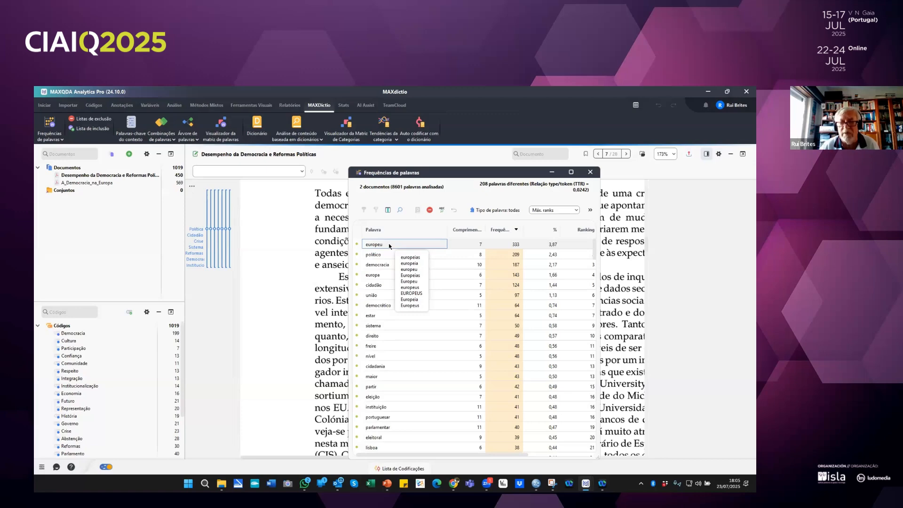
{"action": "left_click", "coordinate": [441, 210]}
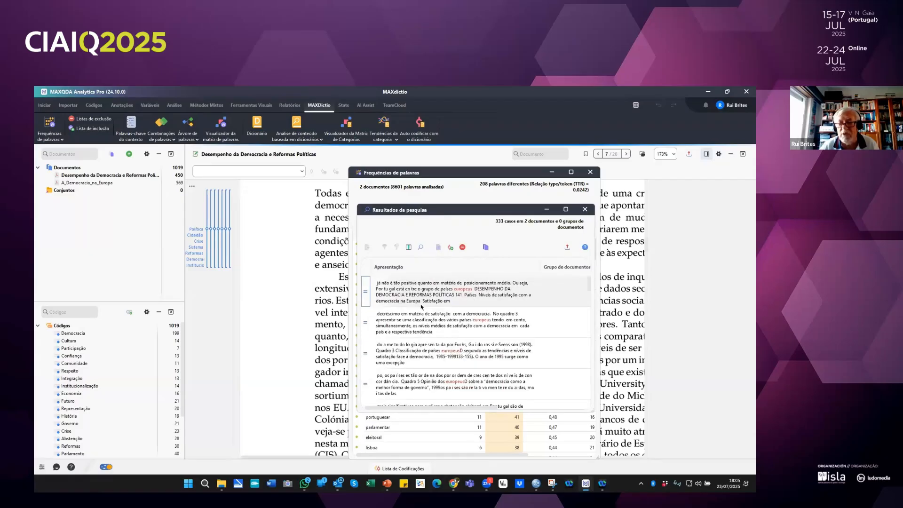
{"action": "left_click", "coordinate": [450, 247]}
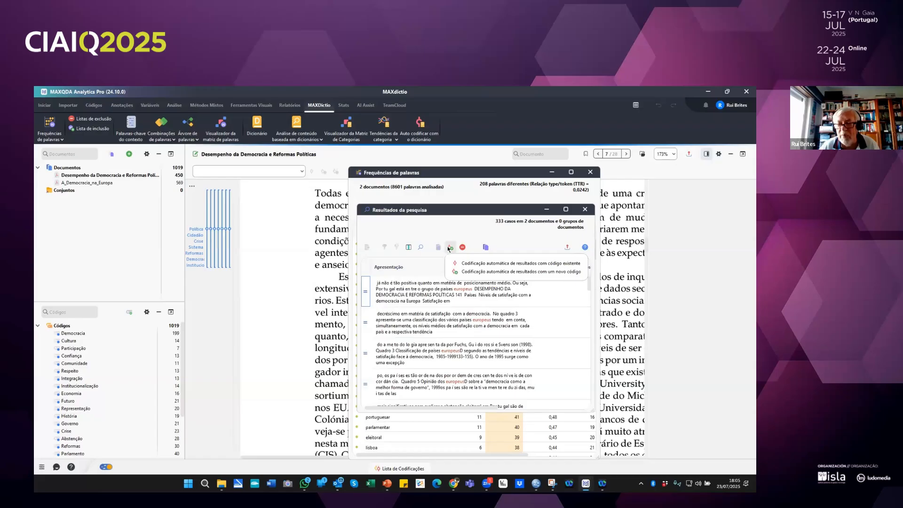
{"action": "left_click", "coordinate": [480, 272]}
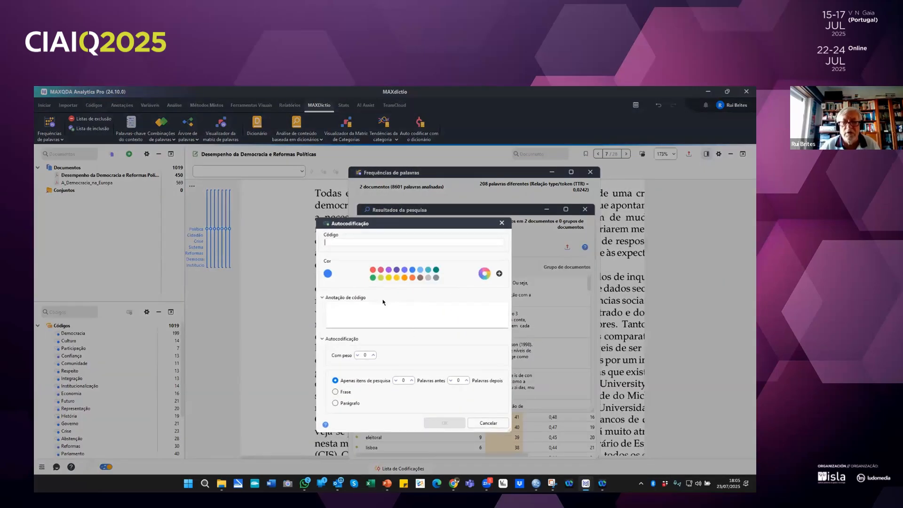
{"action": "type", "text": "Lixo"}
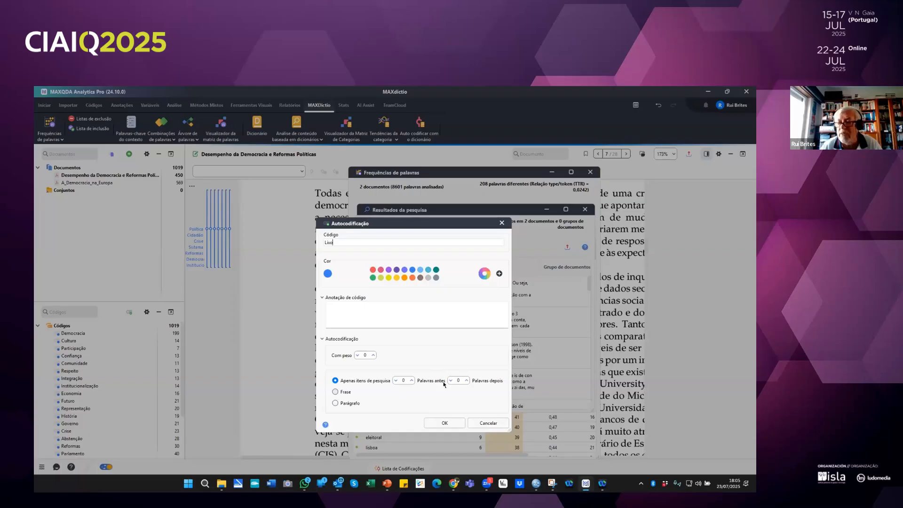
{"action": "left_click", "coordinate": [336, 392]}
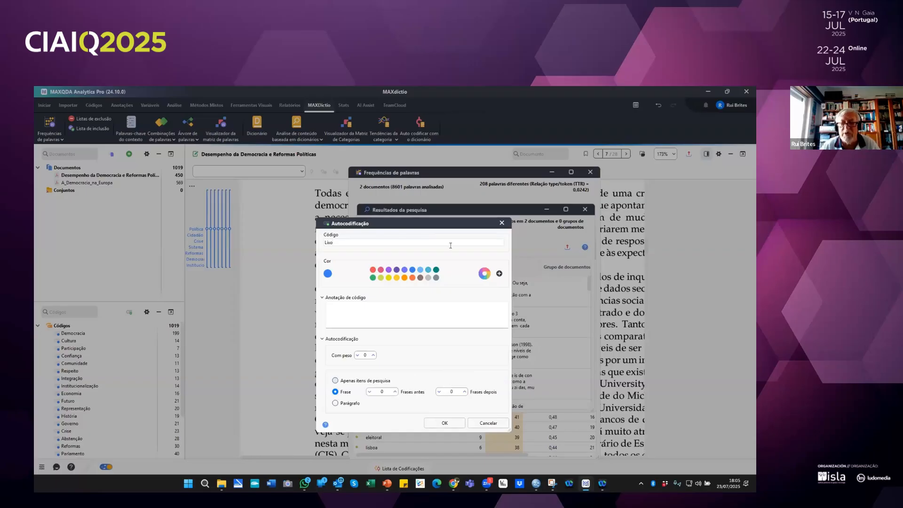
{"action": "left_click_drag", "start_coordinate": [448, 225], "coordinate": [471, 169]}
{"action": "left_click", "coordinate": [468, 369]}
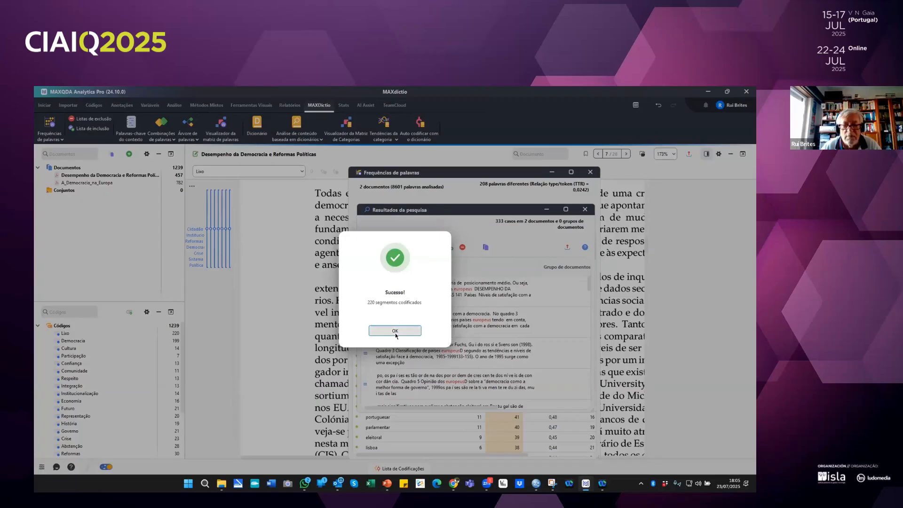
{"action": "left_click", "coordinate": [395, 331]}
- Delete the code Lixo from the code system and close MAXQDA
{"action": "left_click", "coordinate": [67, 333]}
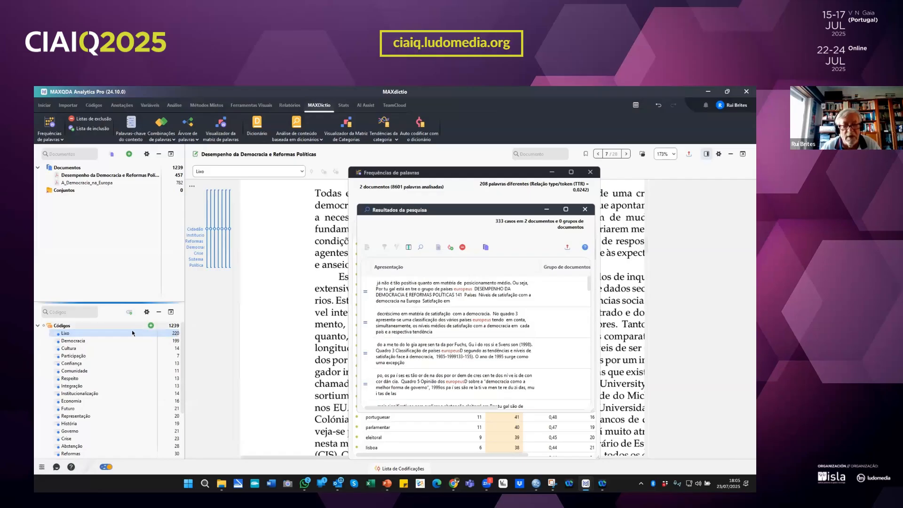
{"action": "left_click", "coordinate": [151, 333]}
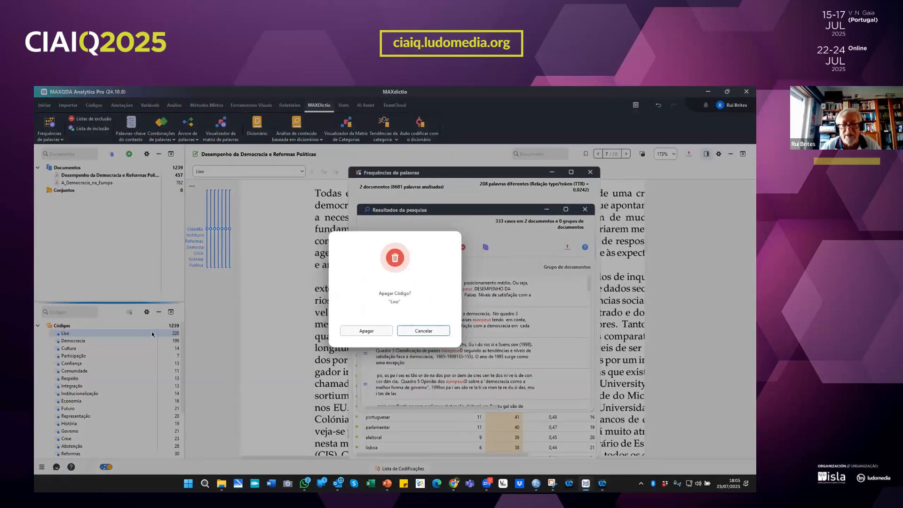
{"action": "left_click", "coordinate": [367, 331]}
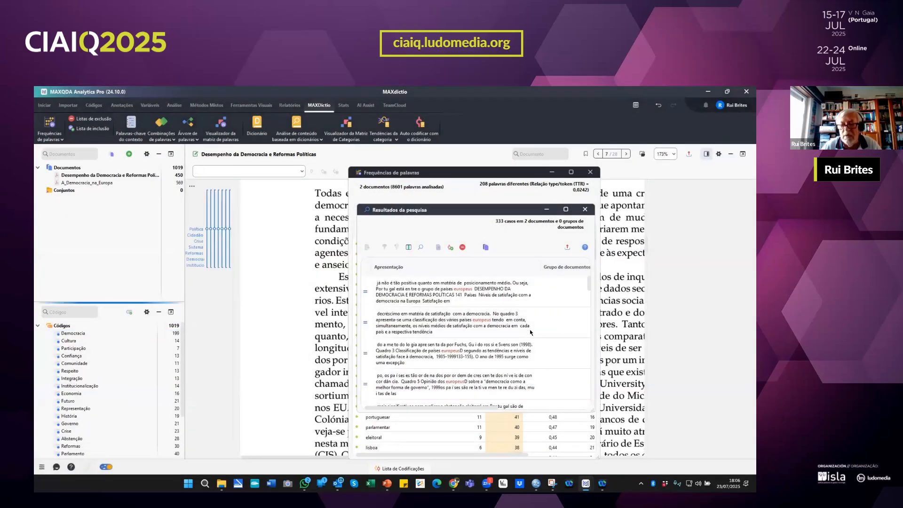
{"action": "left_click", "coordinate": [746, 93]}
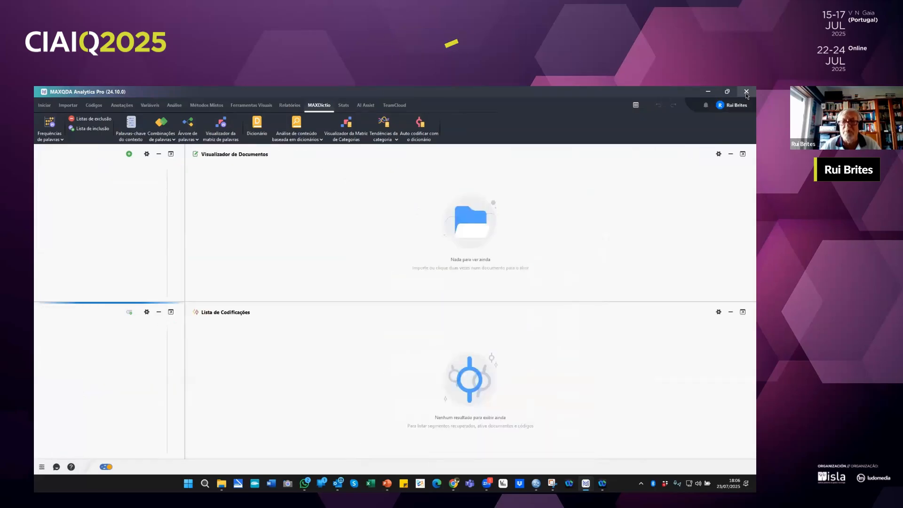